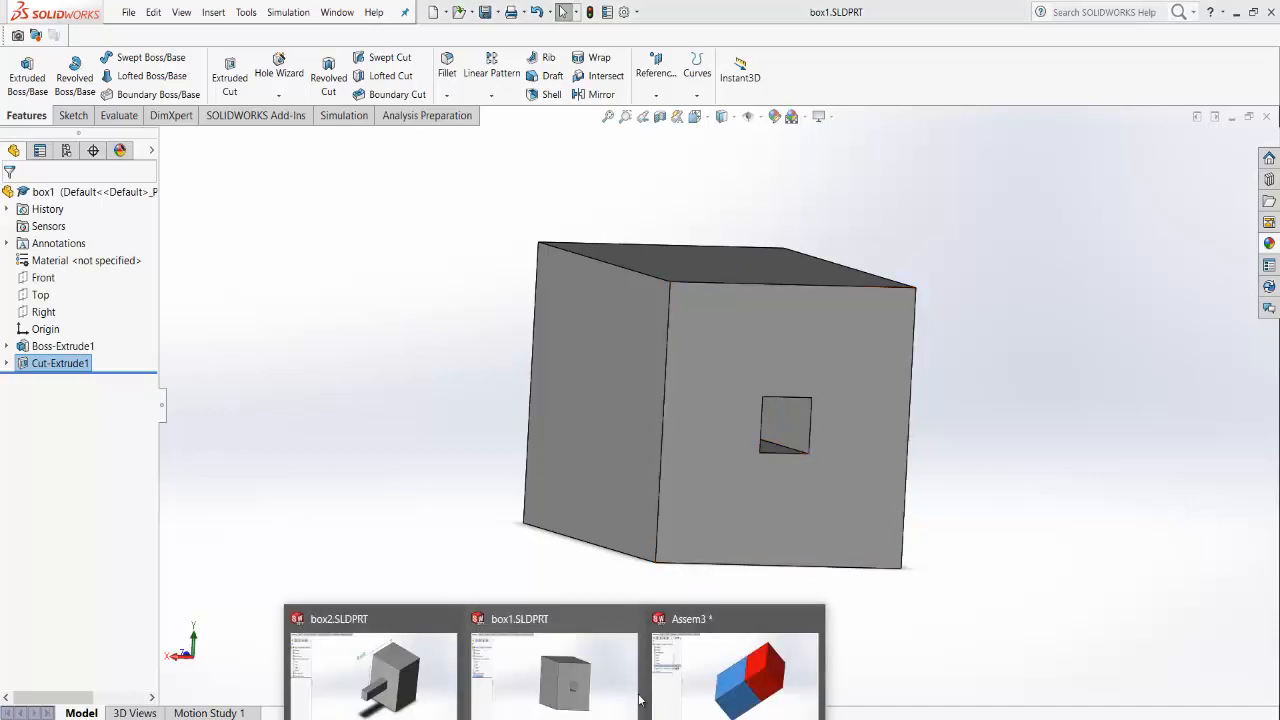
# Step: Switch to the Assem3 assembly and set the display style of the box1 component to Hidden Lines Visible
pyautogui.click(697, 668)
pyautogui.moveTo(657, 351); pyautogui.dragTo(803, 443, button='middle')
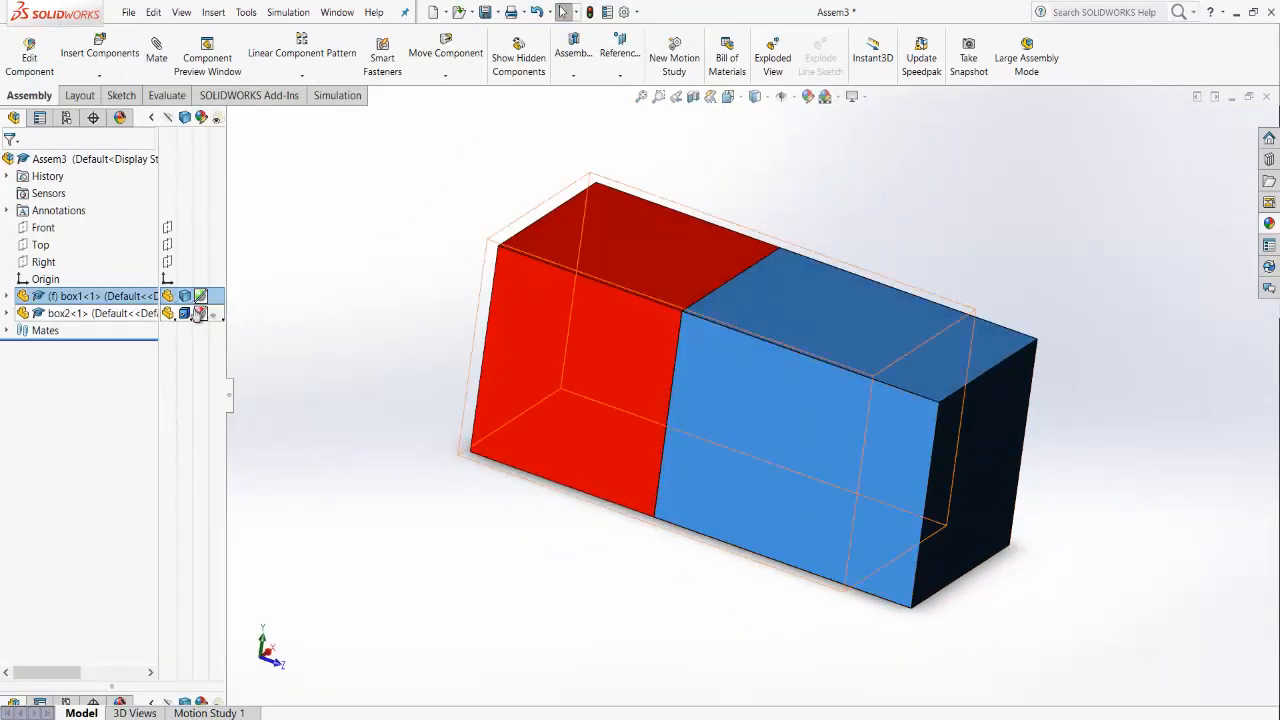
pyautogui.click(201, 296)
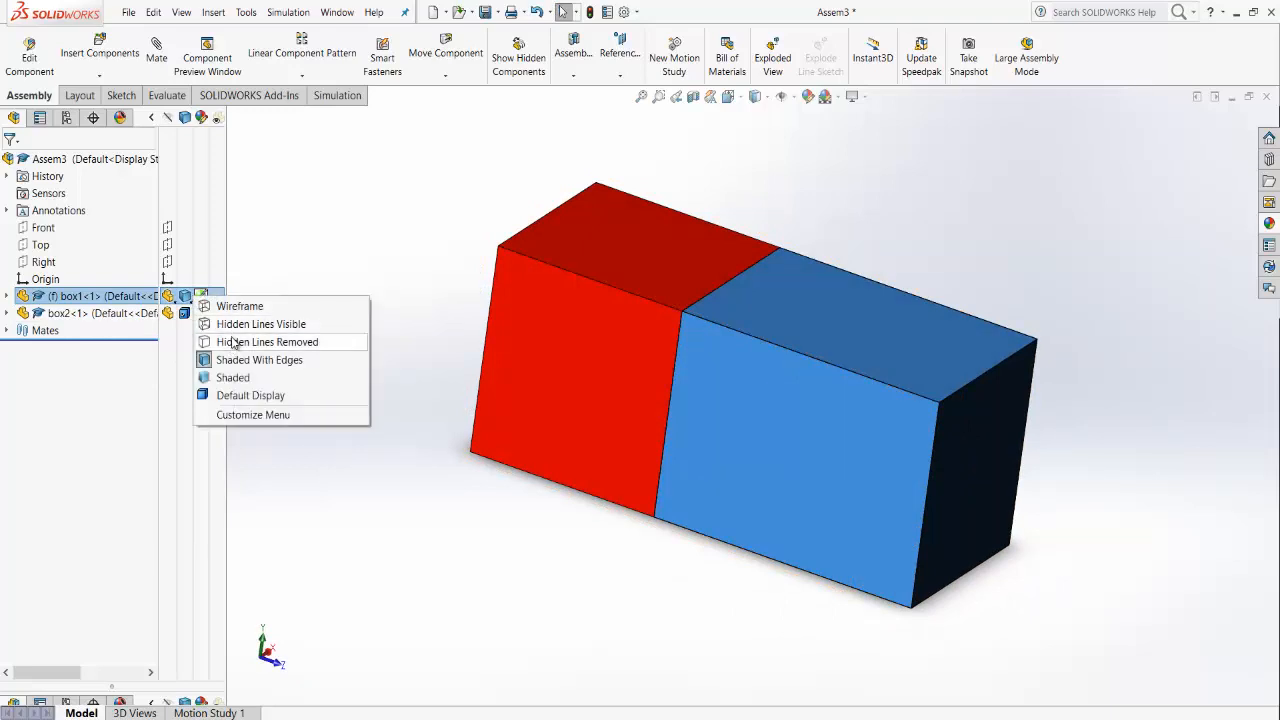
pyautogui.click(231, 324)
pyautogui.click(184, 296)
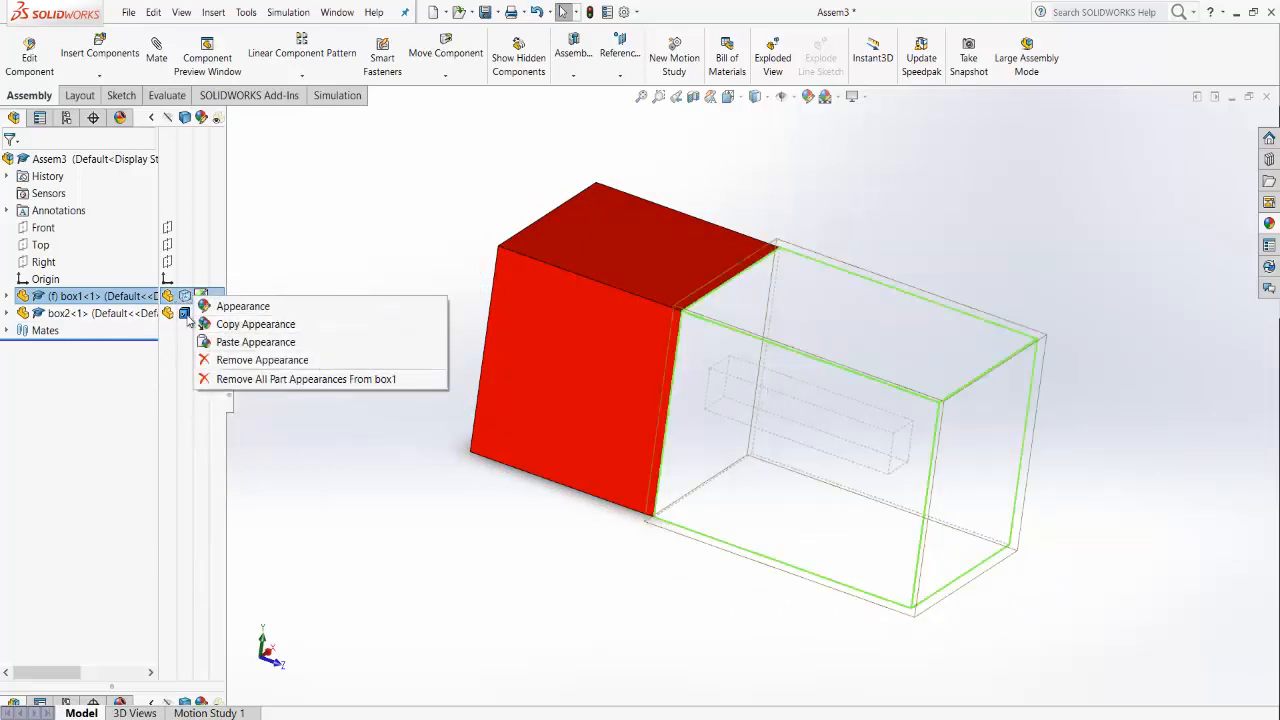
# Step: Set the box2 component's display style to Hidden Lines Visible and examine how the two boxes fit together inside
pyautogui.click(245, 360)
pyautogui.click(201, 313)
pyautogui.click(230, 359)
pyautogui.click(199, 314)
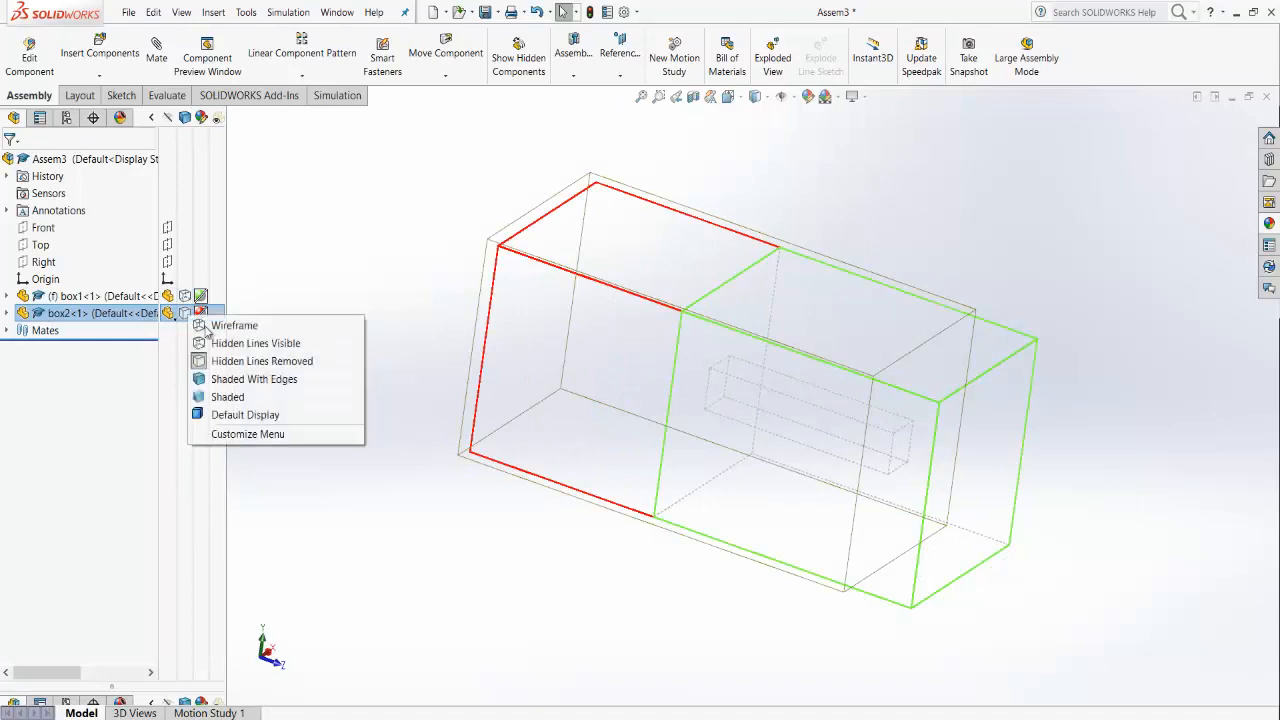
pyautogui.click(249, 347)
pyautogui.moveTo(640, 371); pyautogui.dragTo(595, 450, button='middle')
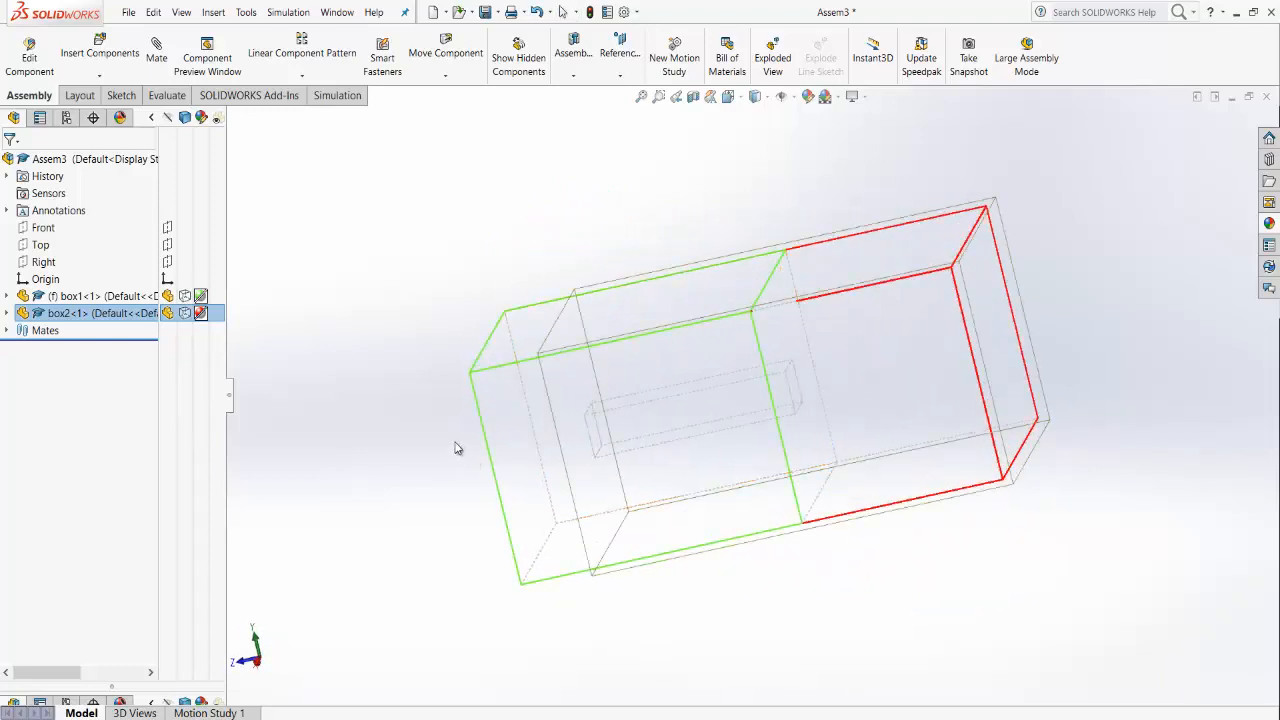
pyautogui.moveTo(457, 446); pyautogui.dragTo(485, 525, button='middle')
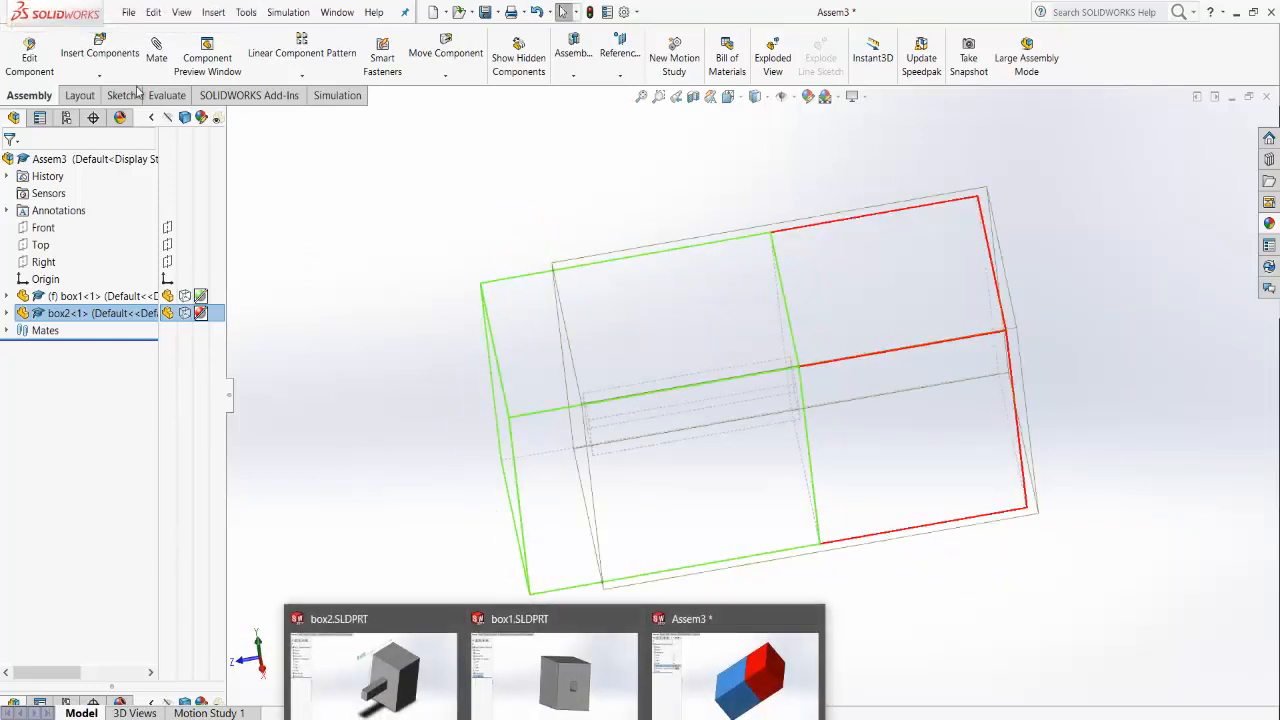
# Step: Create a new part document from the part template in the Tutorial set
pyautogui.click(128, 13)
pyautogui.click(136, 36)
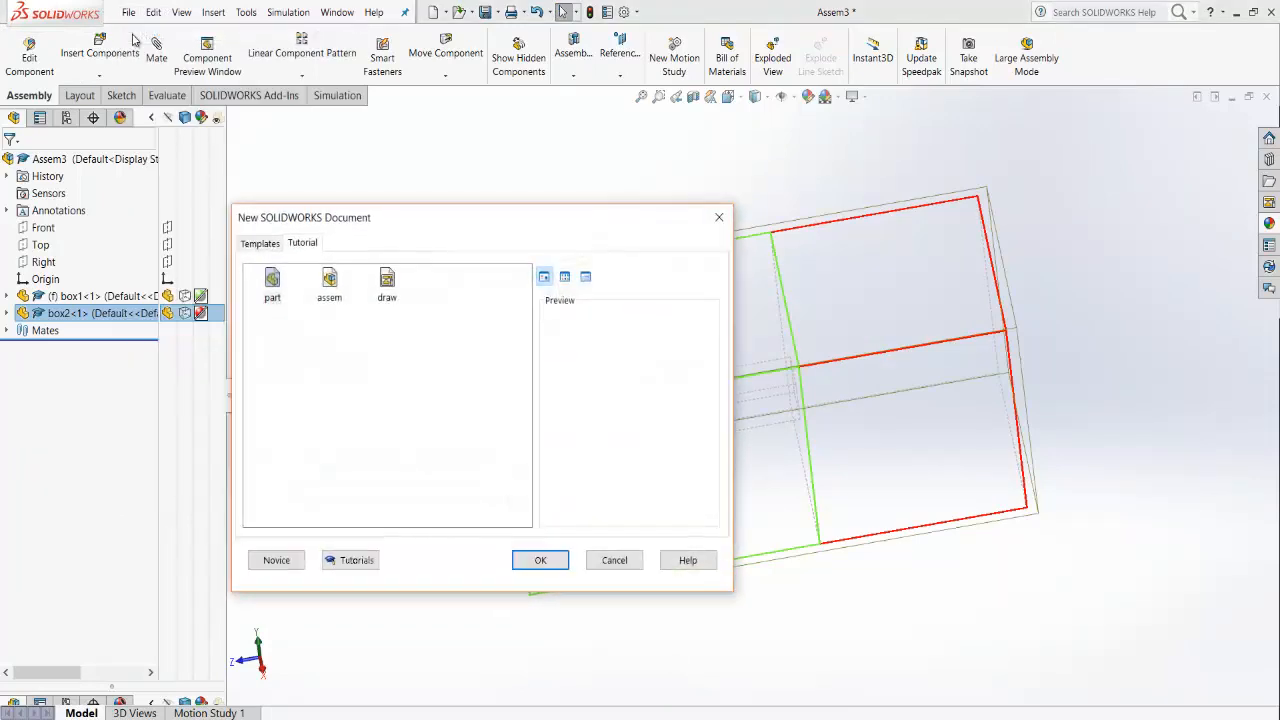
pyautogui.click(271, 287)
pyautogui.click(540, 559)
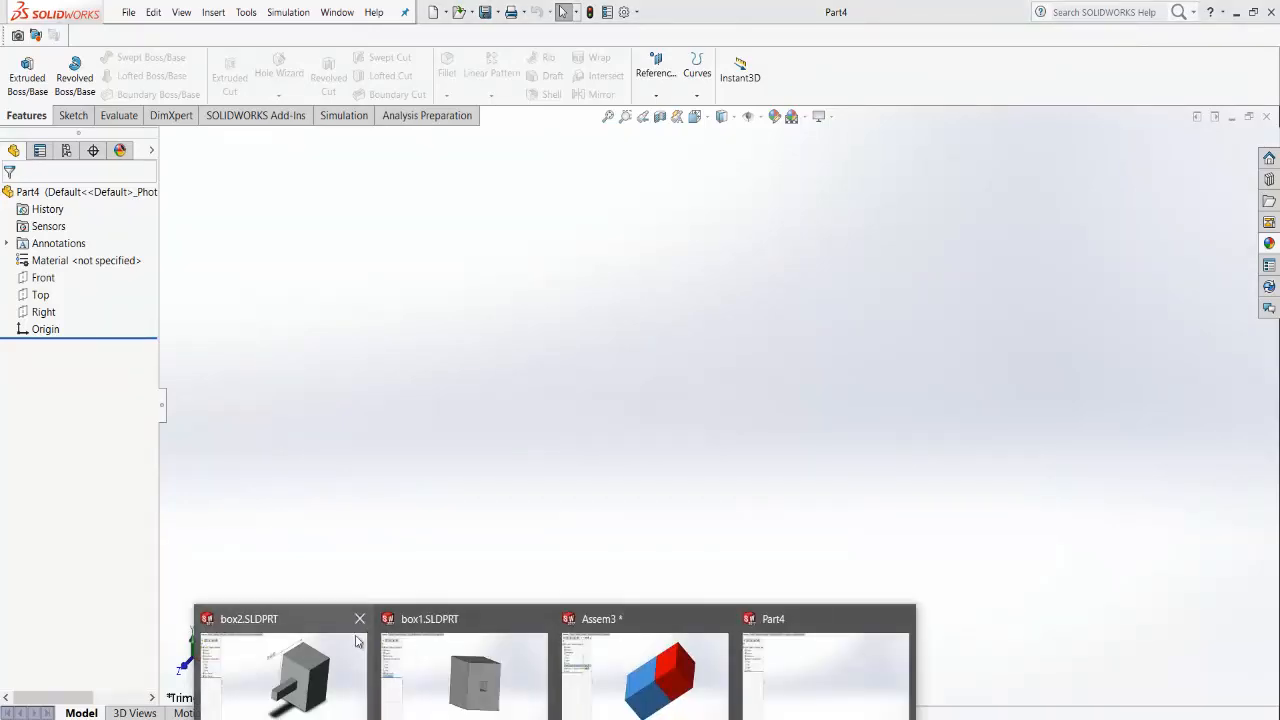
# Step: Close box2, box1 and the Assem3 assembly without saving the modified documents, keeping the new part open
pyautogui.click(357, 618)
pyautogui.click(449, 618)
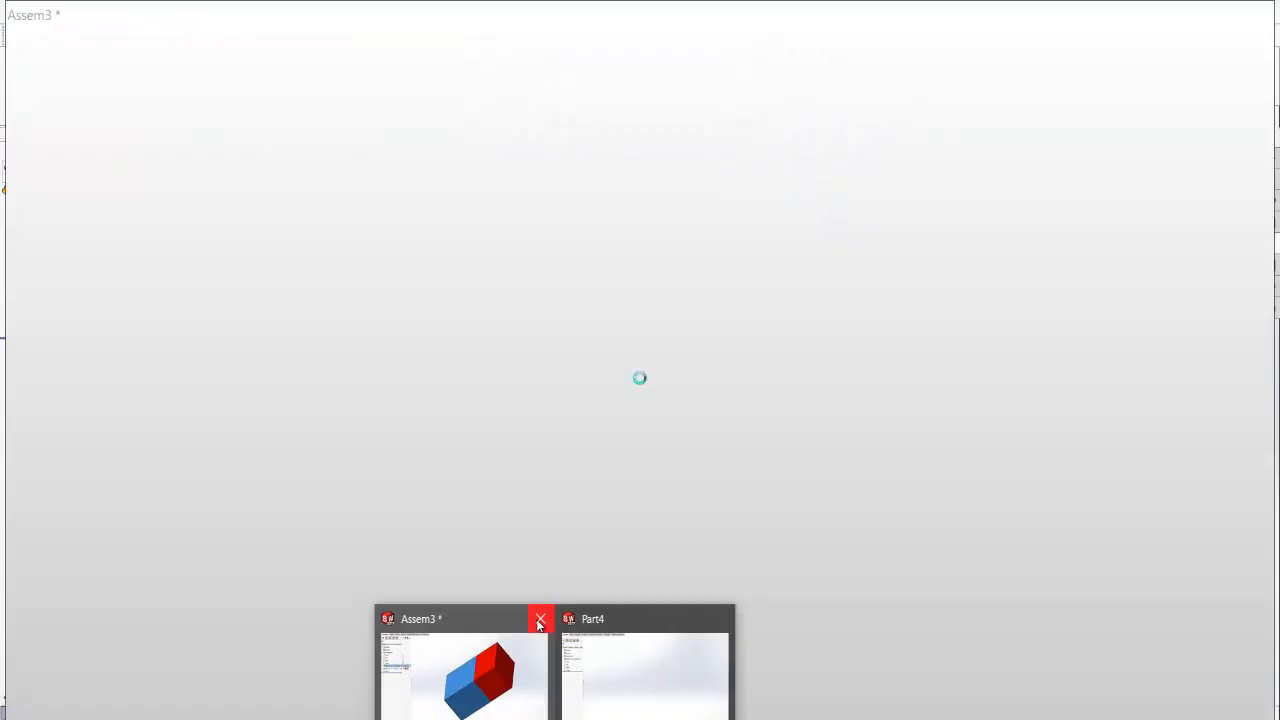
pyautogui.click(539, 620)
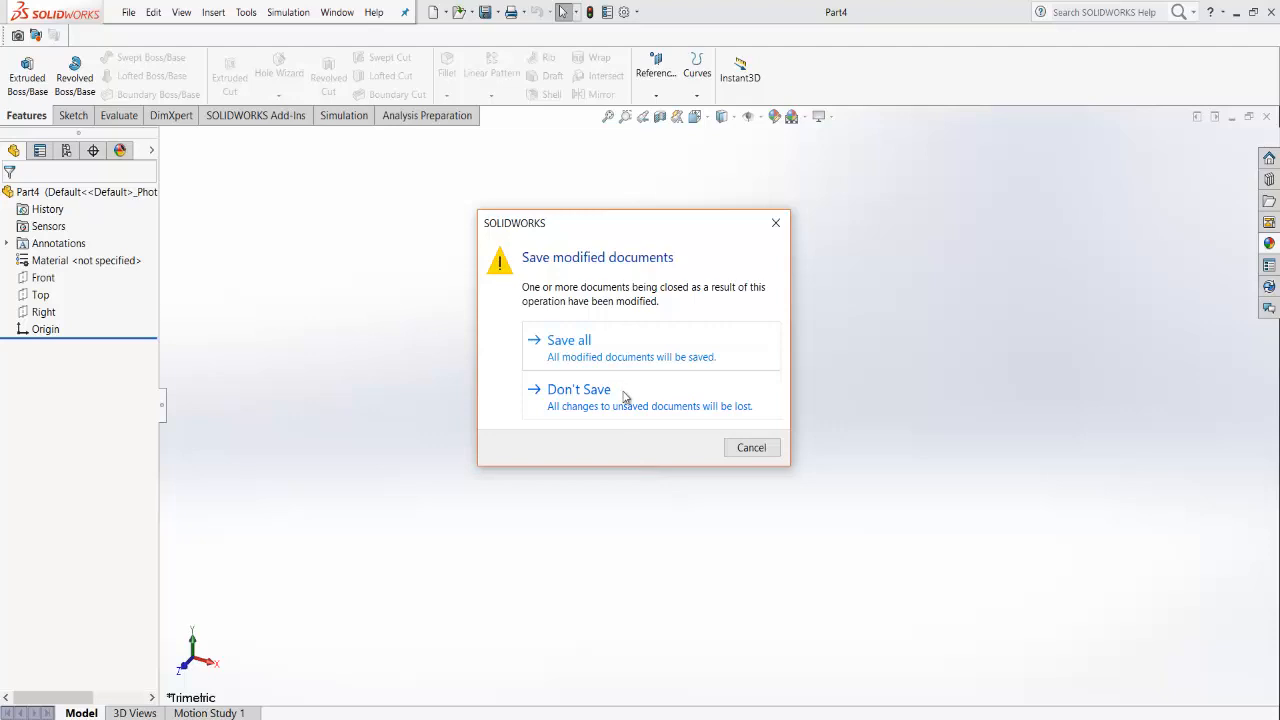
pyautogui.click(625, 397)
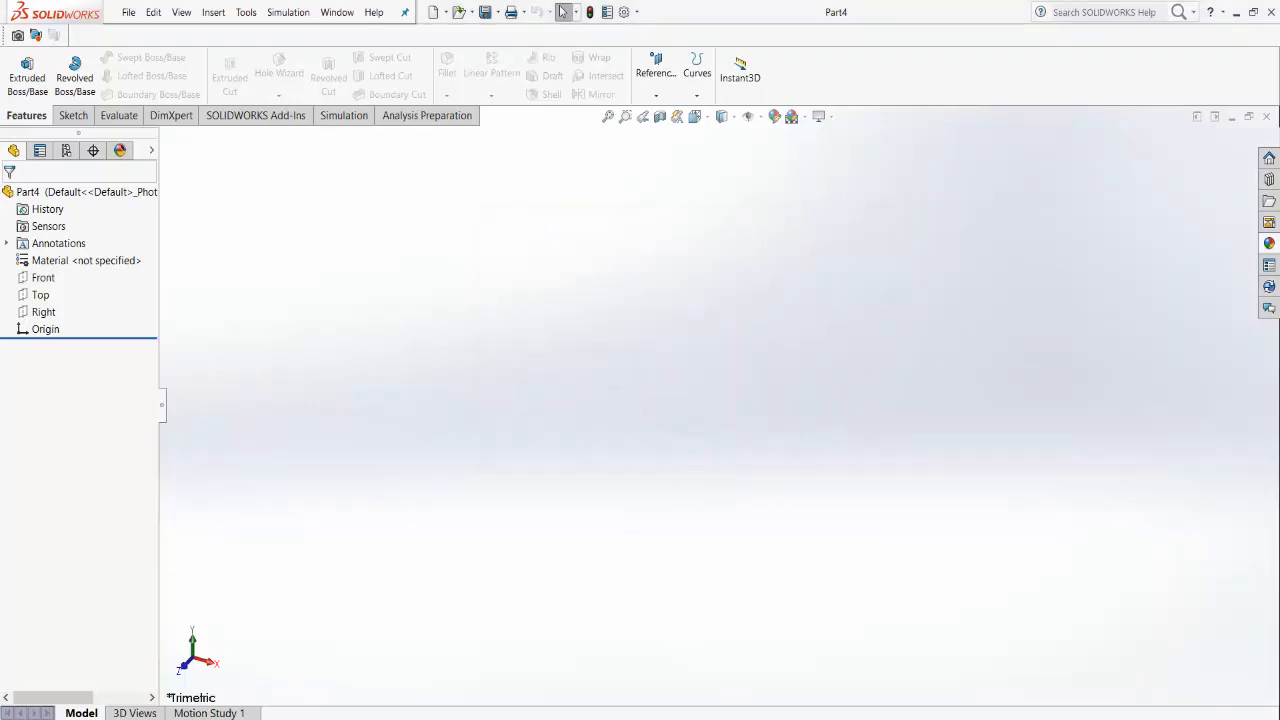
pyautogui.moveTo(558, 717)
pyautogui.click(592, 674)
# Step: Sketch a corner rectangle about 55 mm wide and 46 mm high on the Front plane, starting at the origin
pyautogui.click(73, 115)
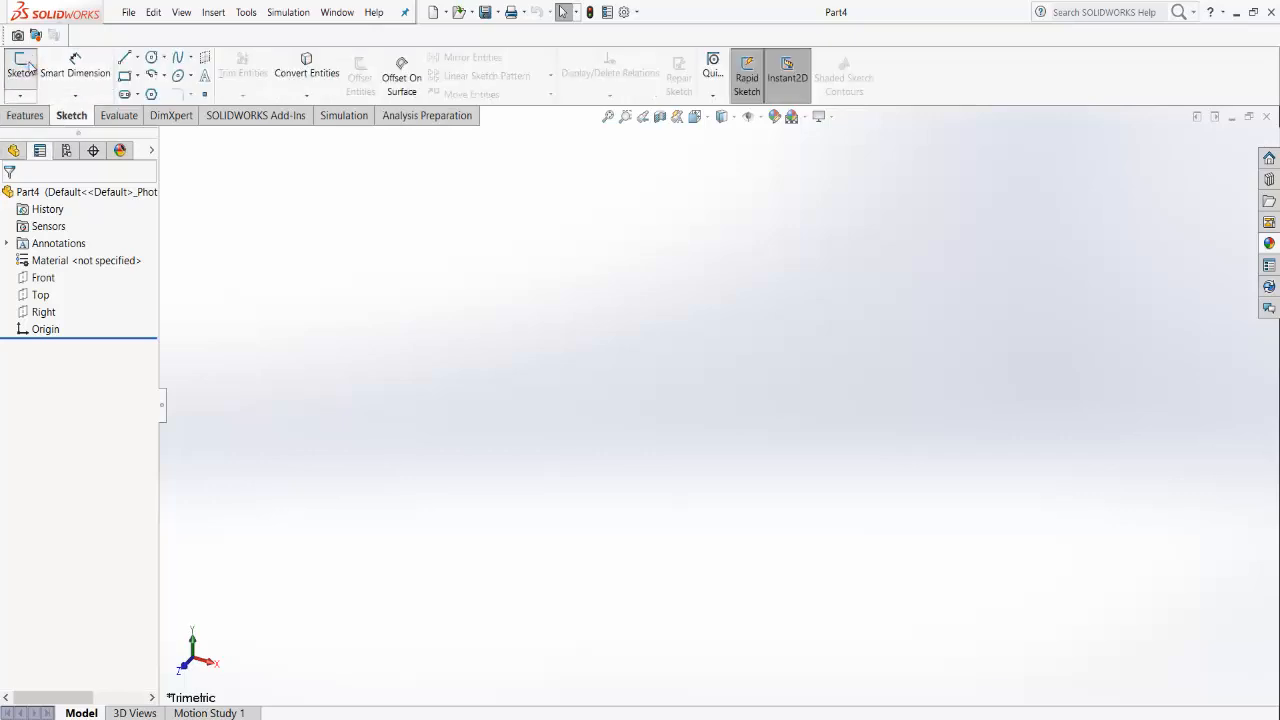
pyautogui.click(22, 66)
pyautogui.click(668, 287)
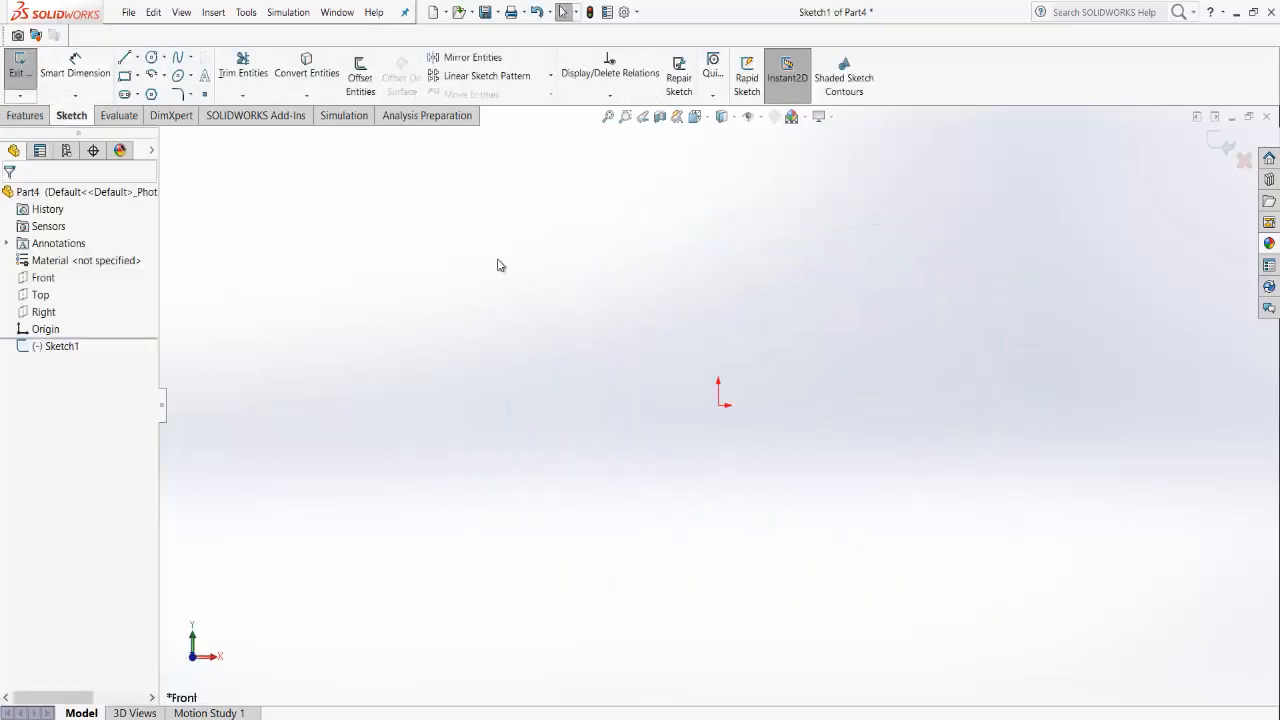
pyautogui.click(124, 75)
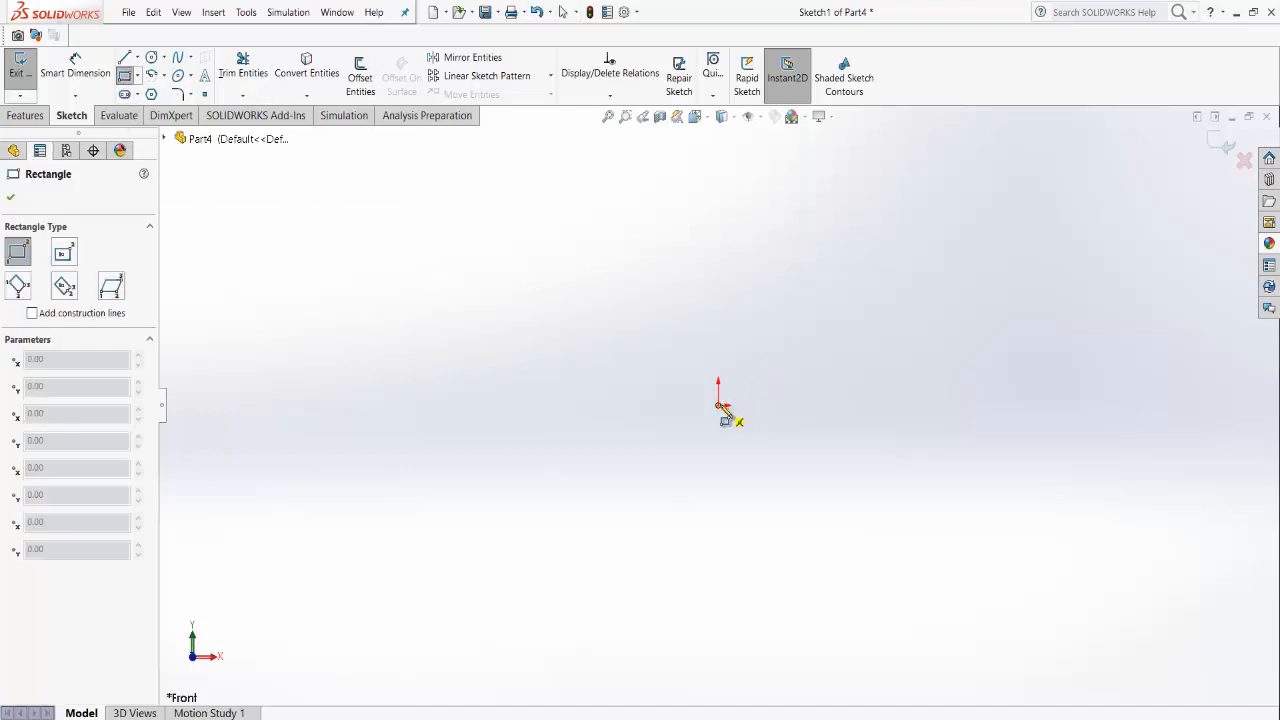
pyautogui.moveTo(719, 405)
pyautogui.mouseDown()
pyautogui.moveTo(797, 286)
pyautogui.moveTo(925, 218)
pyautogui.mouseUp()
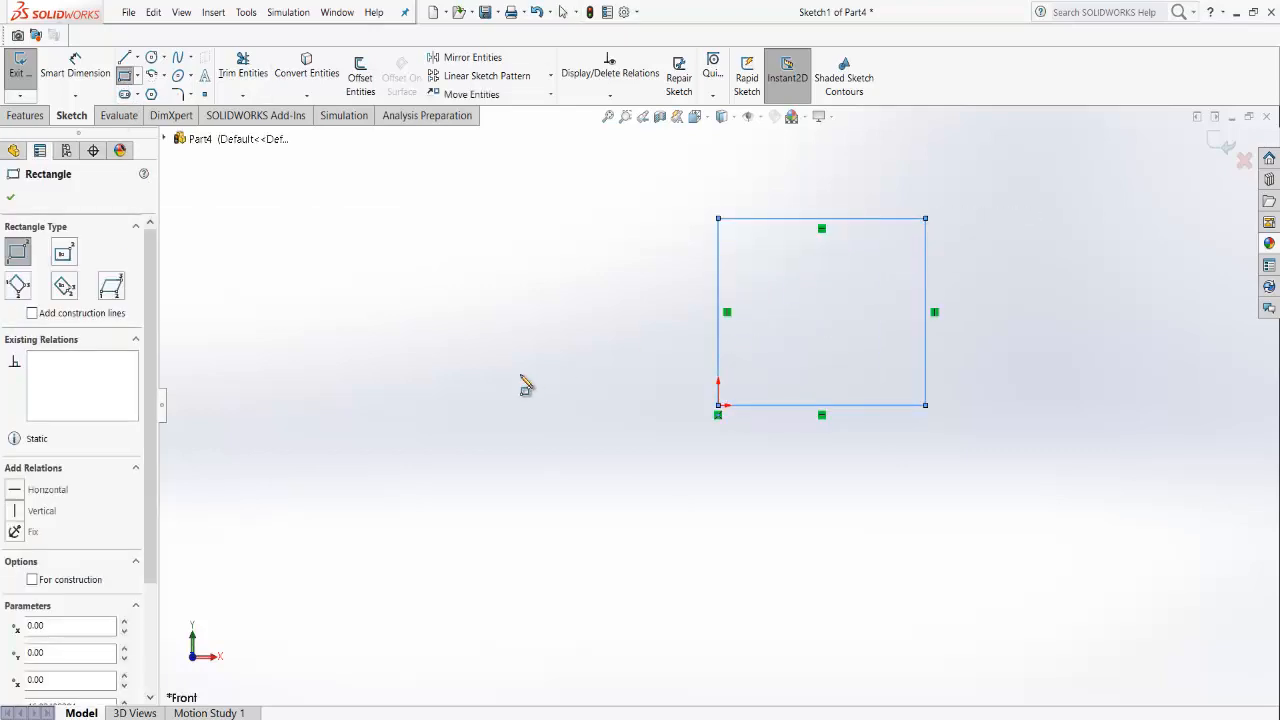
# Step: Set the rectangle's corner coordinates to 50 in X and 50 in Y, making a 50 mm square, and finish the sketch
pyautogui.scroll(-3, 58, 570)
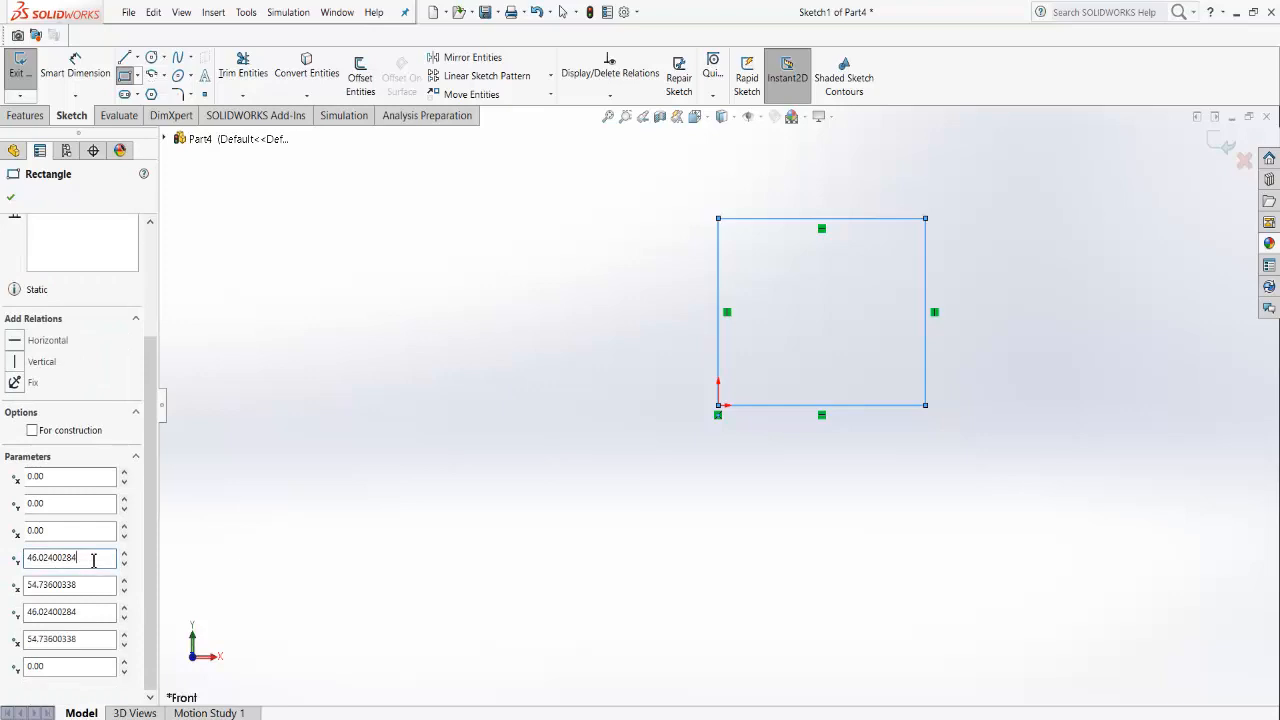
pyautogui.moveTo(93, 560); pyautogui.dragTo(2, 556)
pyautogui.write('50')
pyautogui.press('Return')
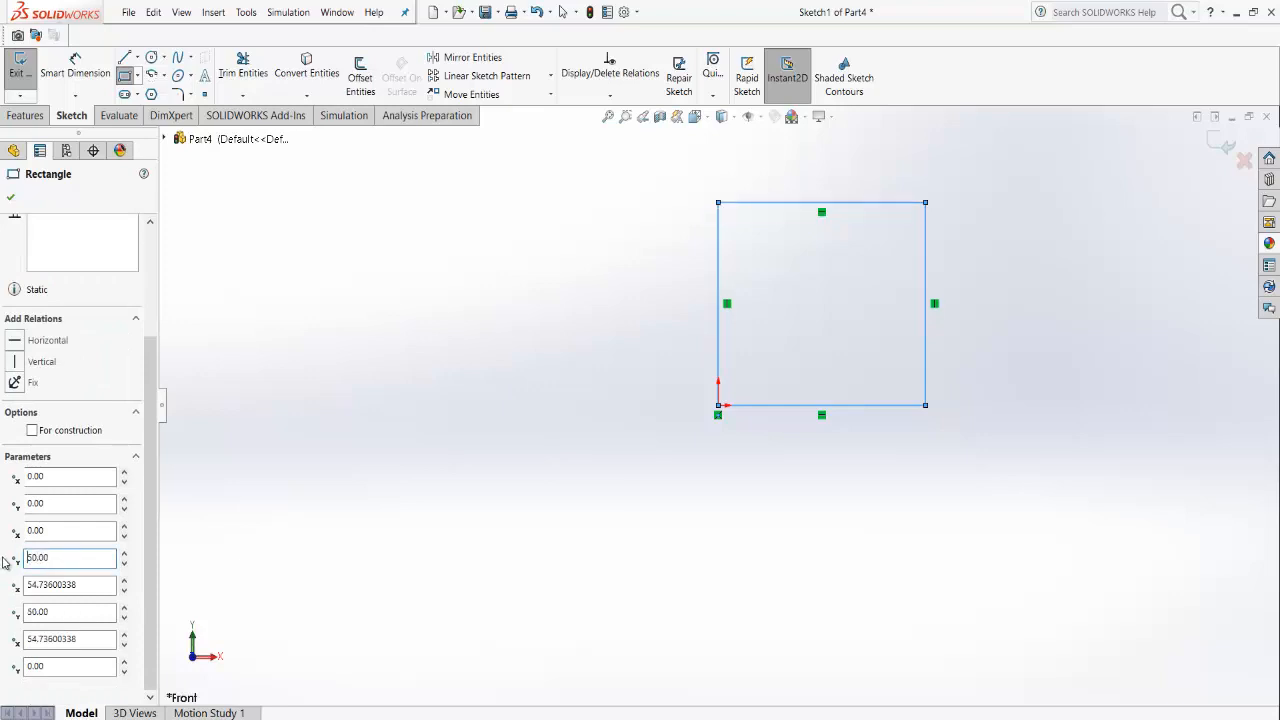
pyautogui.moveTo(48, 588); pyautogui.dragTo(3, 590)
pyautogui.write('50')
pyautogui.press('Return')
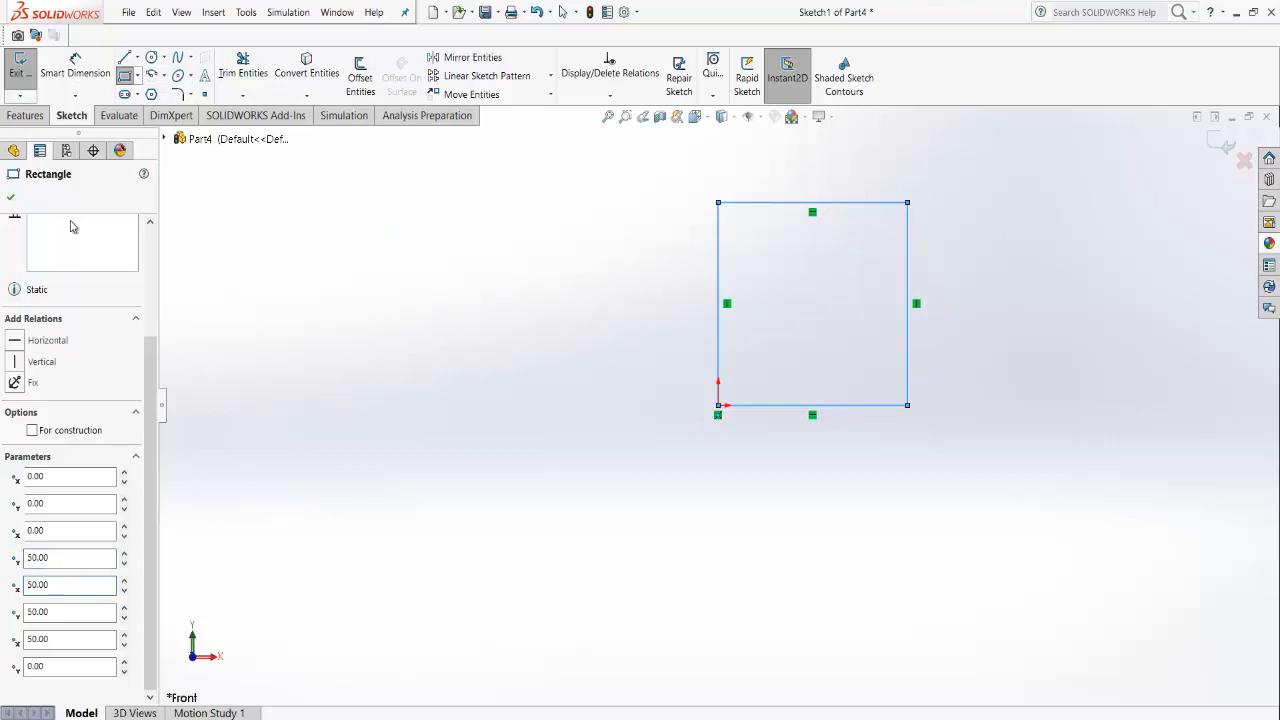
pyautogui.click(13, 199)
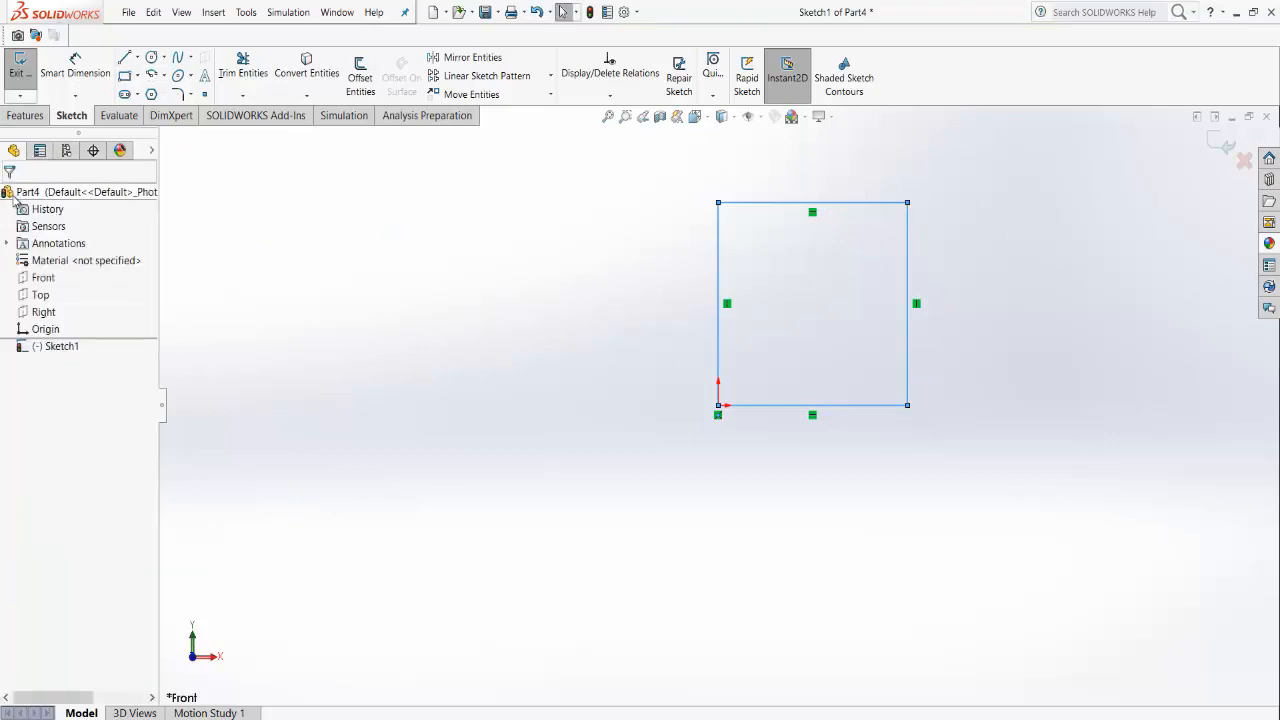
pyautogui.click(18, 72)
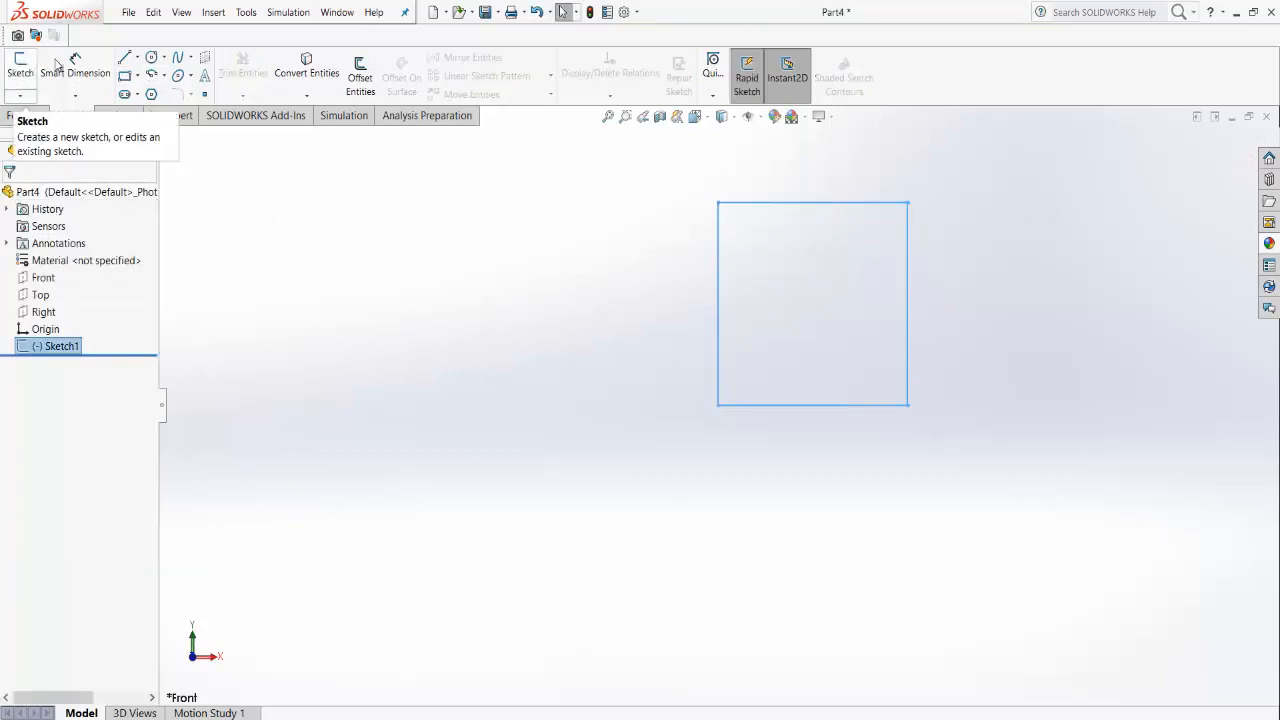
# Step: Extrude the square sketch as a blind boss with a depth of 50 mm to form a cube
pyautogui.click(607, 116)
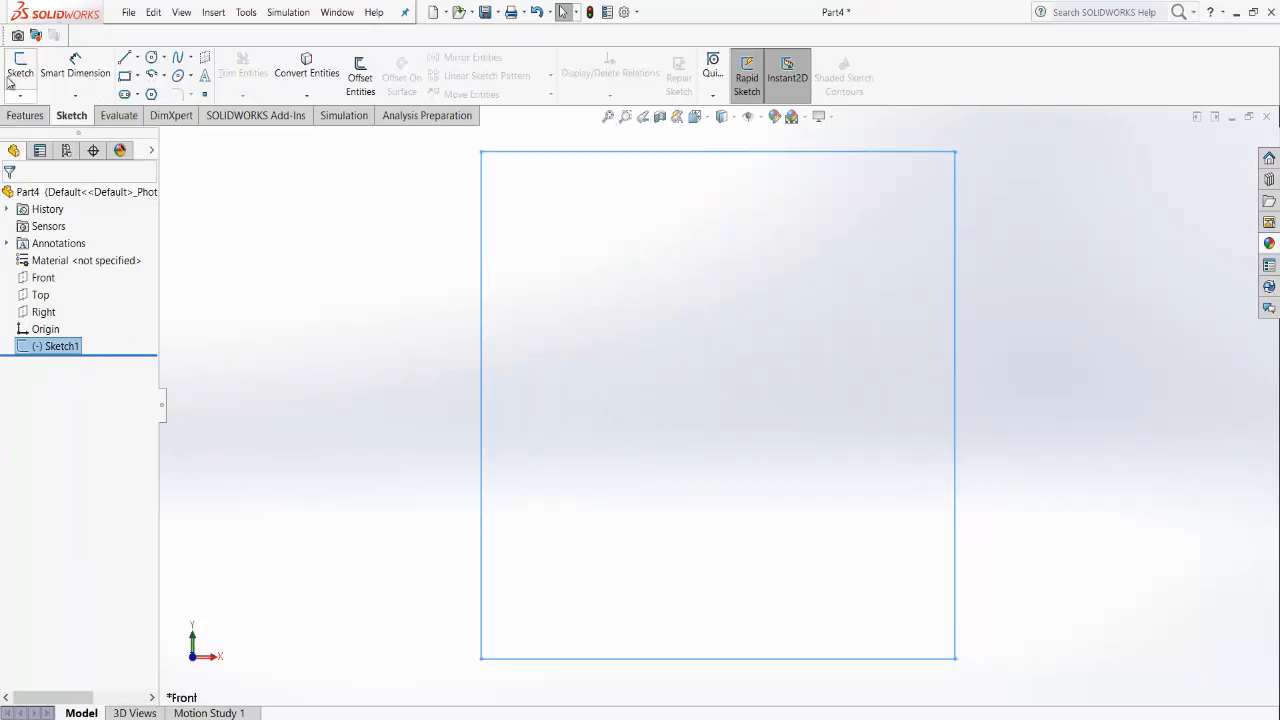
pyautogui.click(25, 115)
pyautogui.click(36, 65)
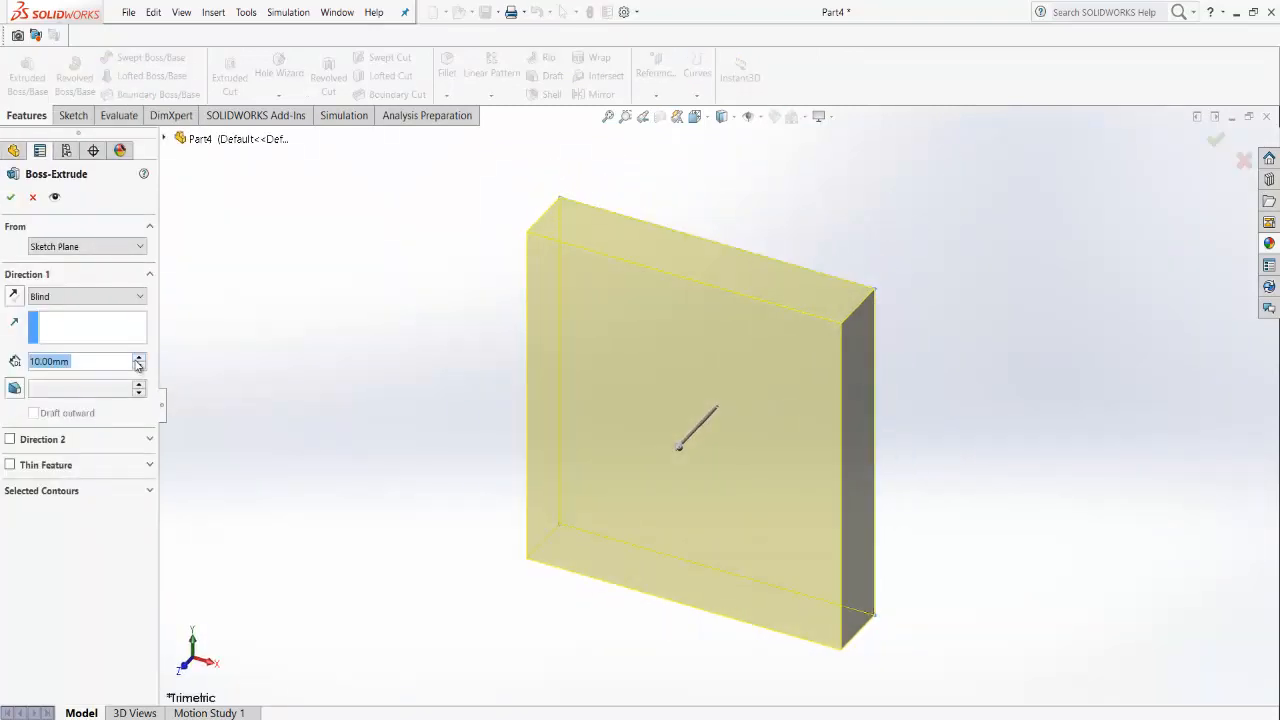
pyautogui.write('50')
pyautogui.press('Return')
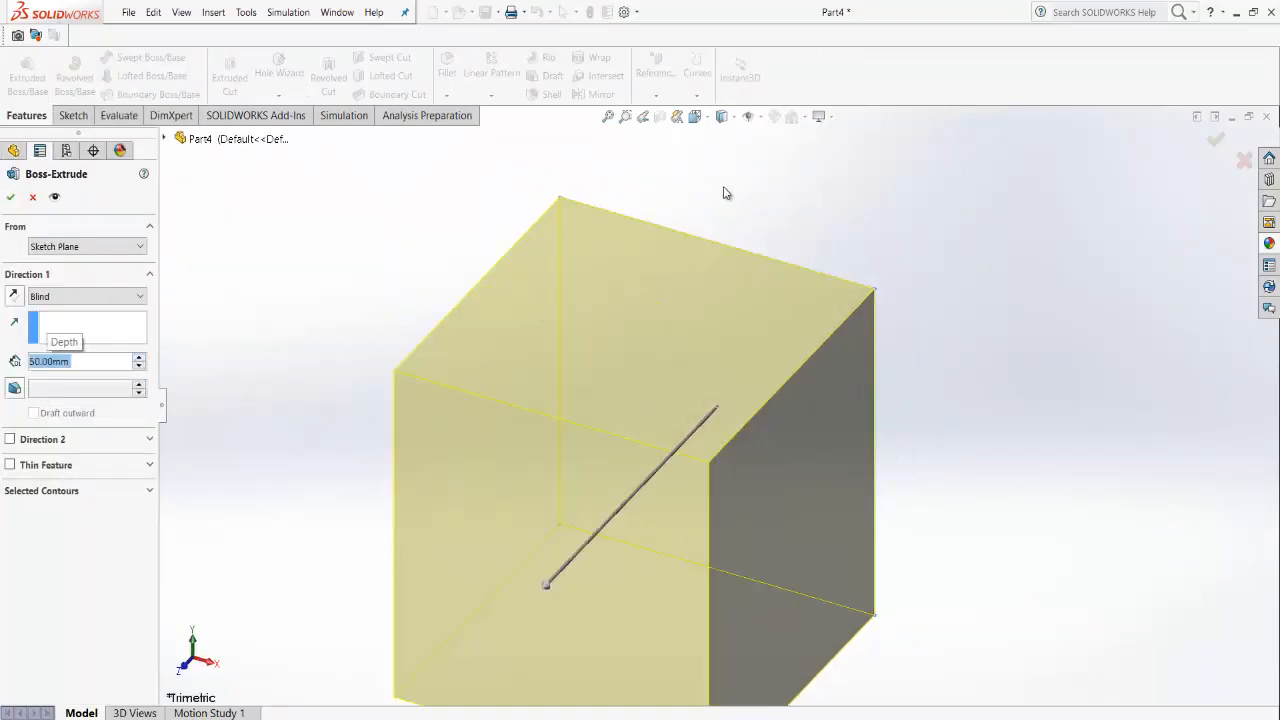
pyautogui.click(1215, 139)
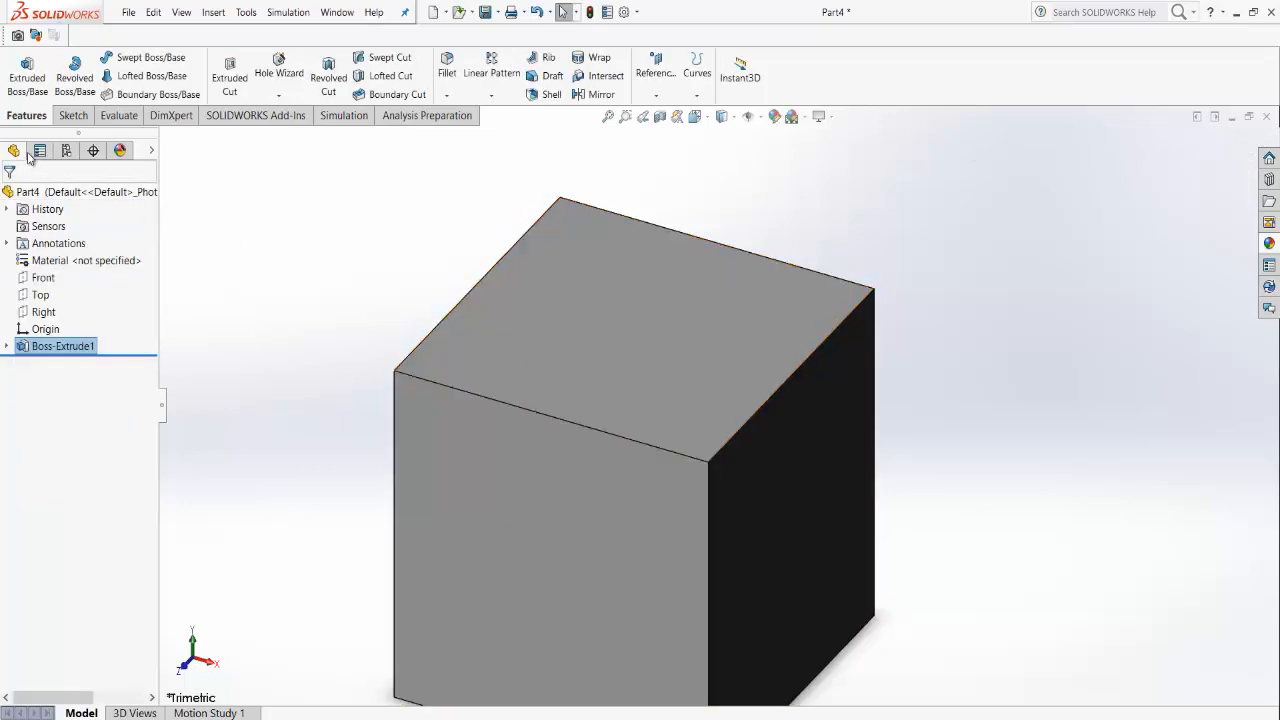
pyautogui.click(608, 118)
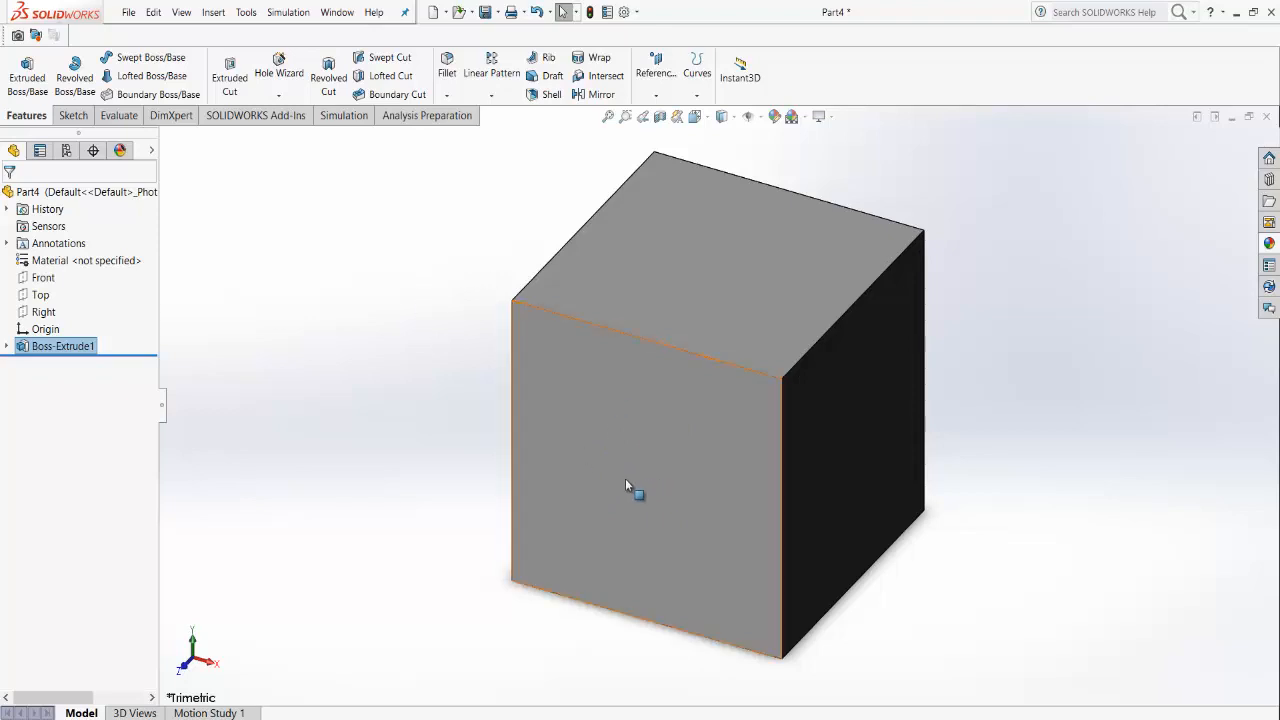
# Step: Offset the outline of the cube's front face inward by 20 mm with Offset On Surface
pyautogui.click(72, 115)
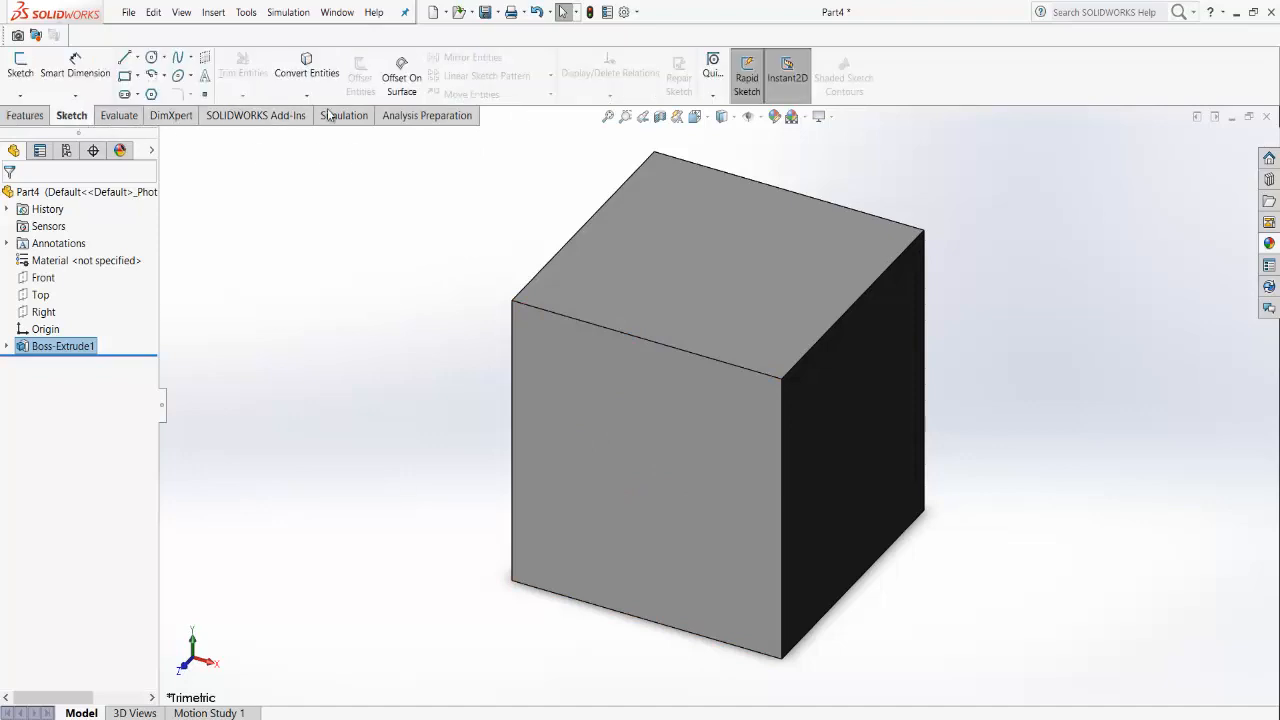
pyautogui.click(390, 90)
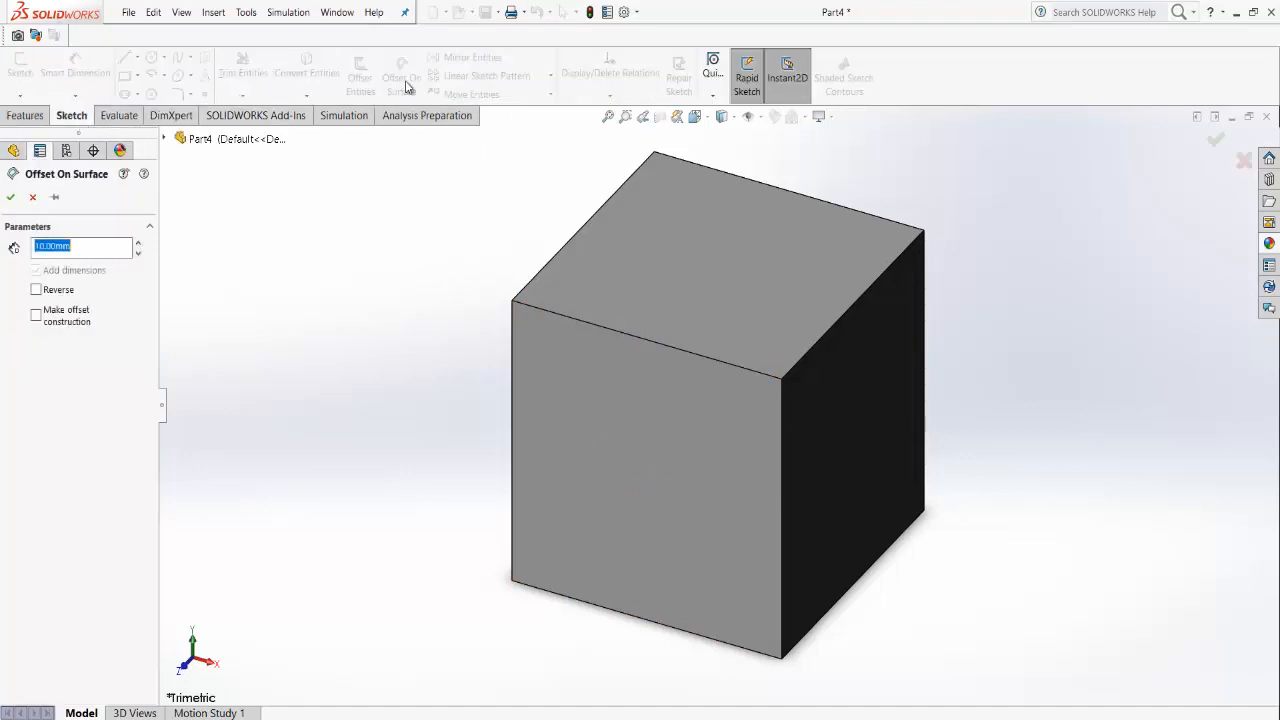
pyautogui.click(635, 452)
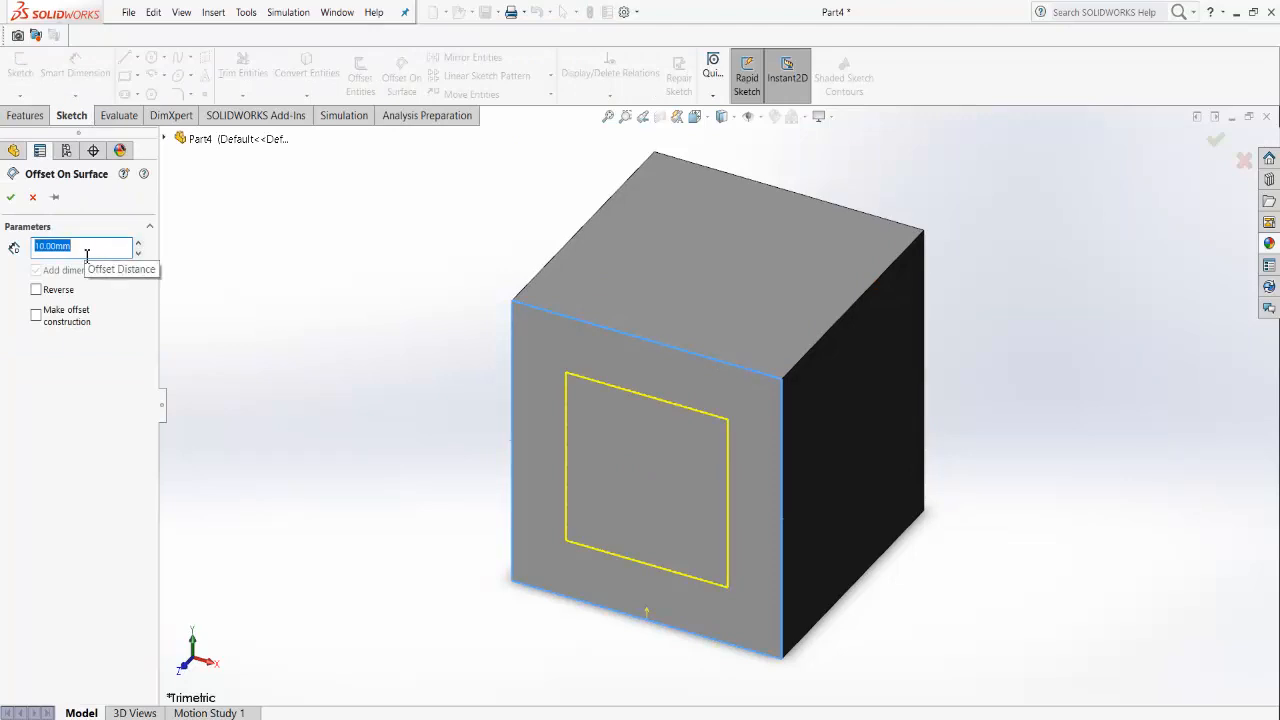
pyautogui.write('20')
pyautogui.press('Return')
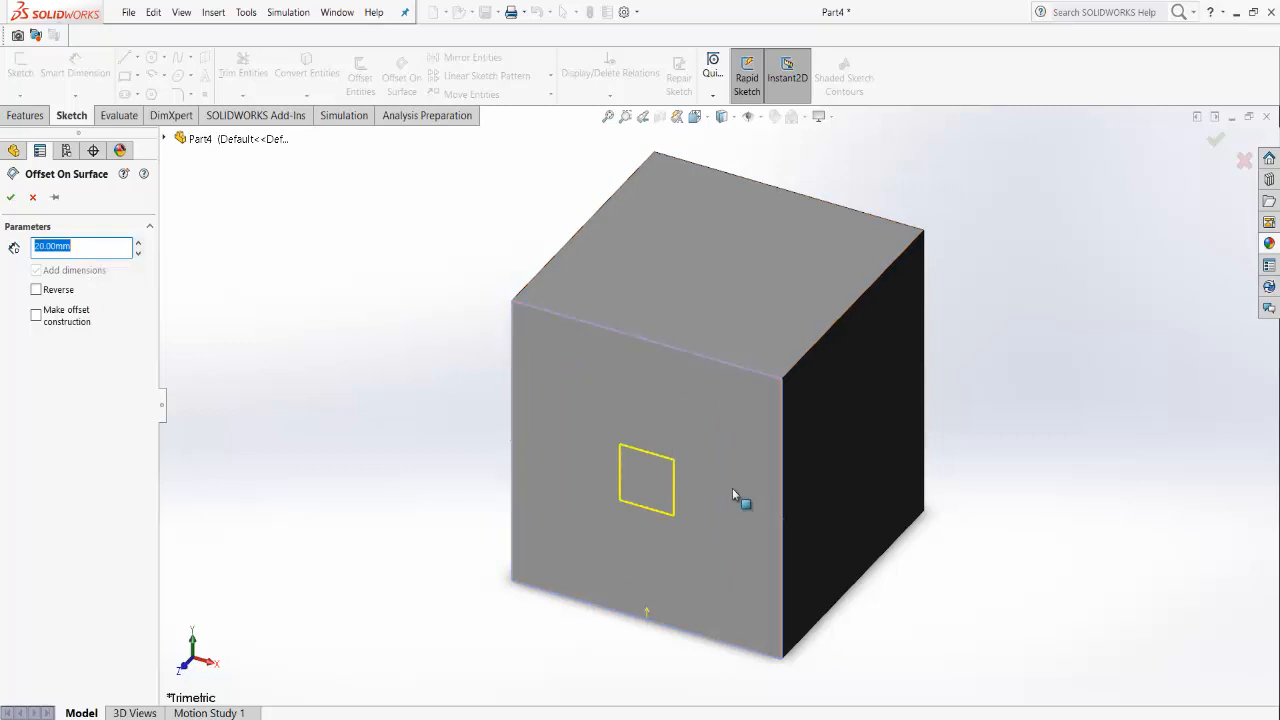
pyautogui.click(675, 485)
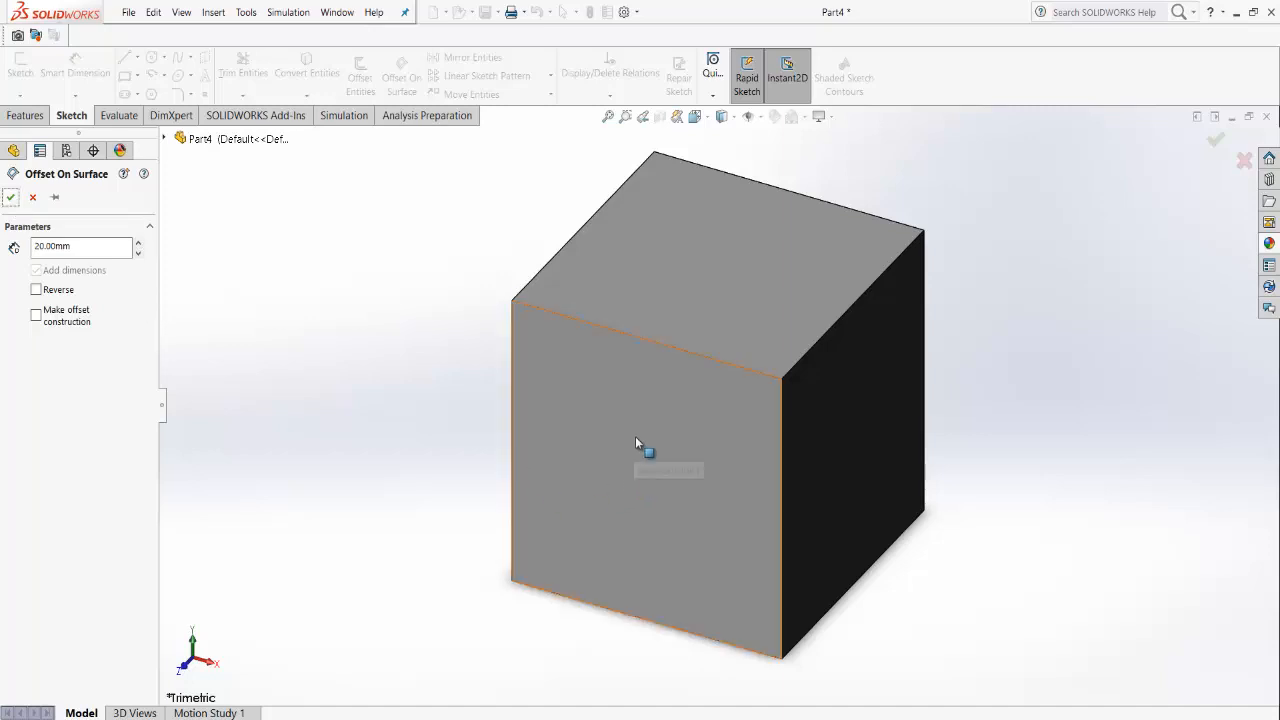
pyautogui.click(657, 497)
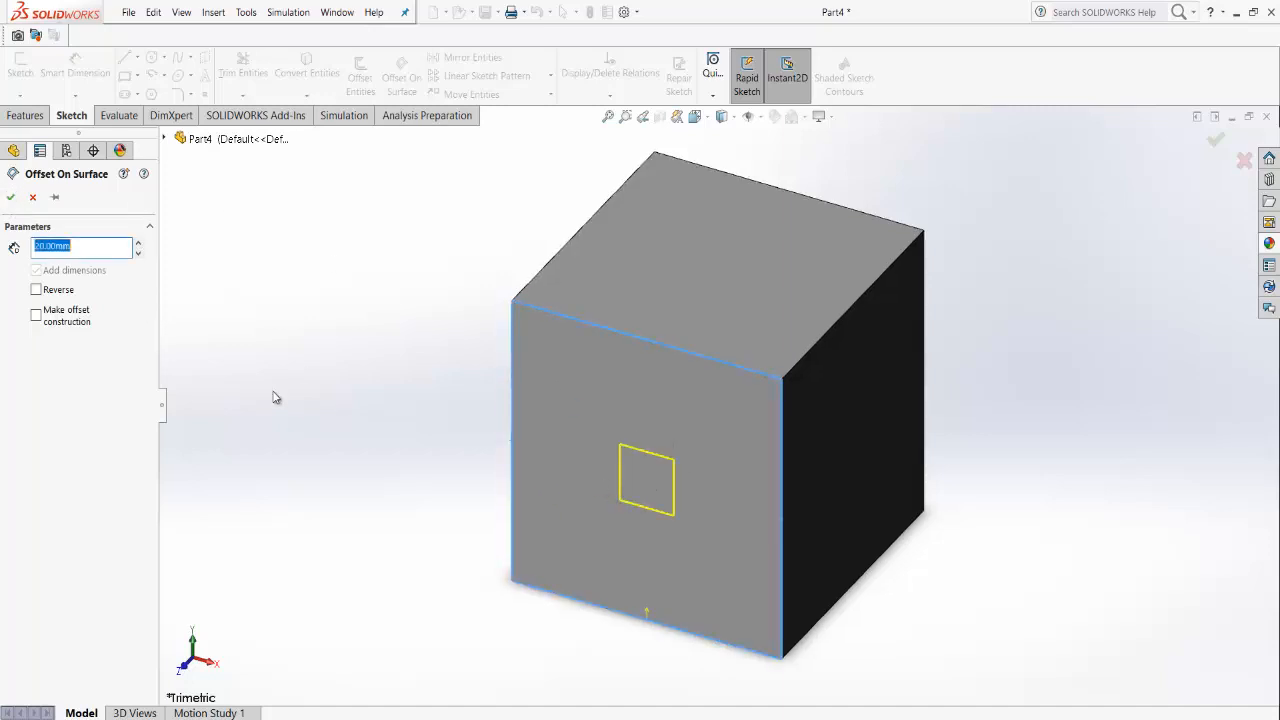
pyautogui.click(10, 197)
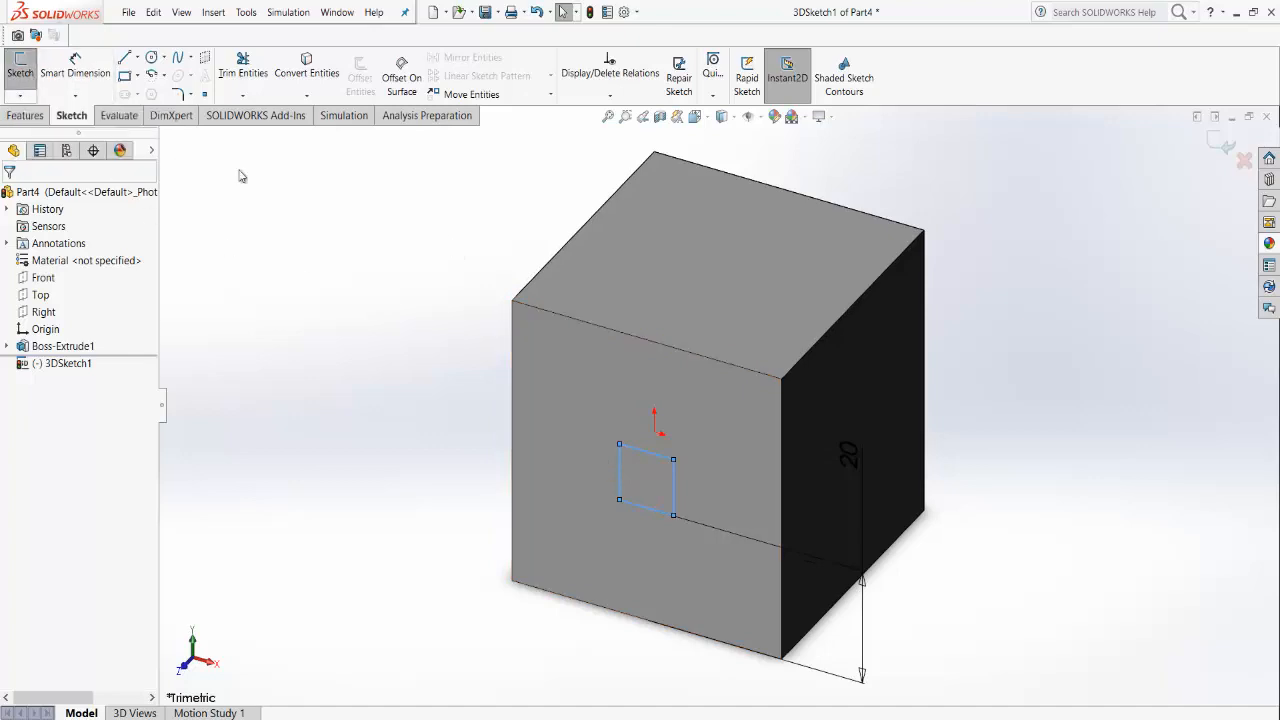
# Step: Extrude the offset square on the cube's front face as a 50 mm blind boss normal to that face, merged with the cube
pyautogui.moveTo(748, 434)
pyautogui.mouseDown(button='middle')
pyautogui.moveTo(714, 434)
pyautogui.moveTo(737, 371)
pyautogui.mouseUp(button='middle')
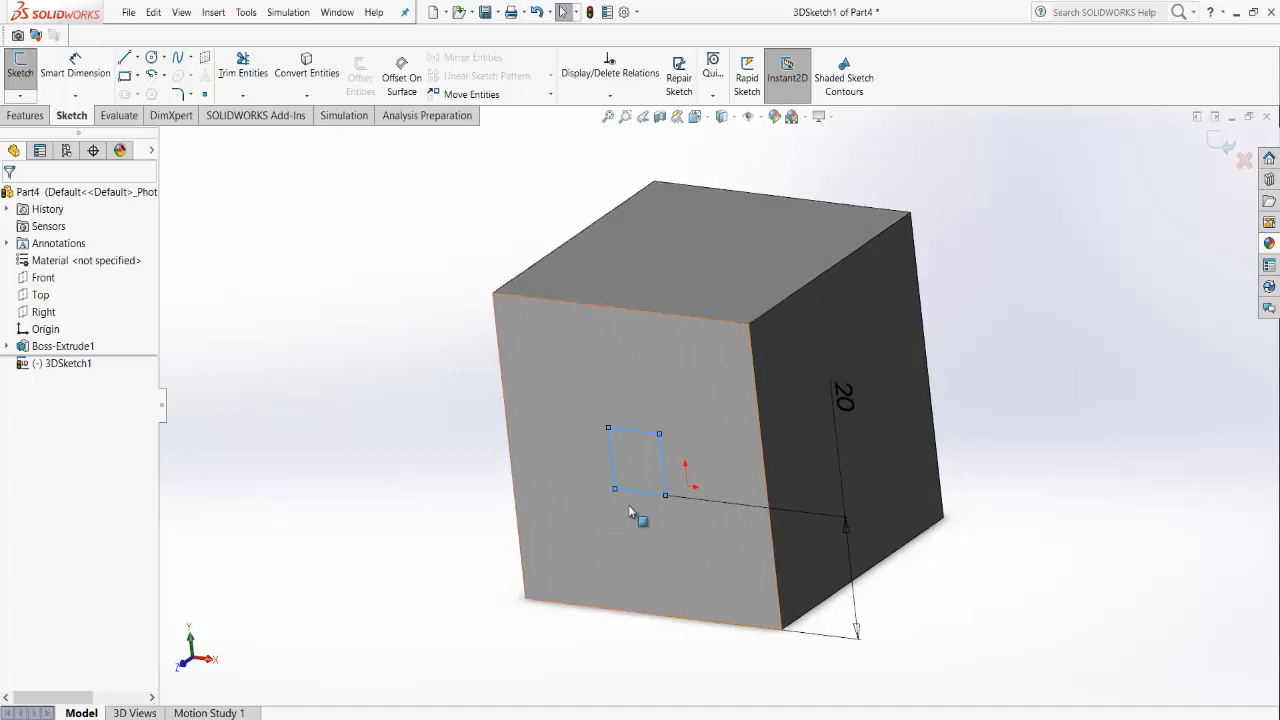
pyautogui.click(27, 115)
pyautogui.click(28, 80)
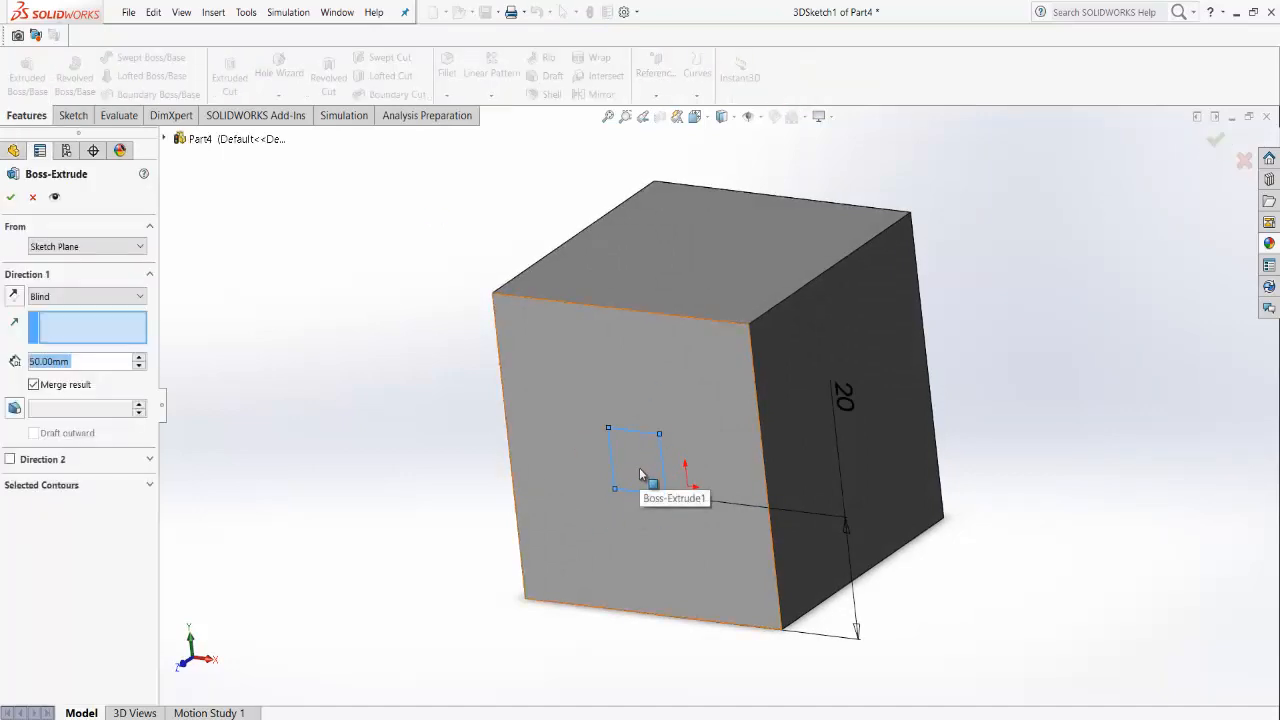
pyautogui.click(640, 468)
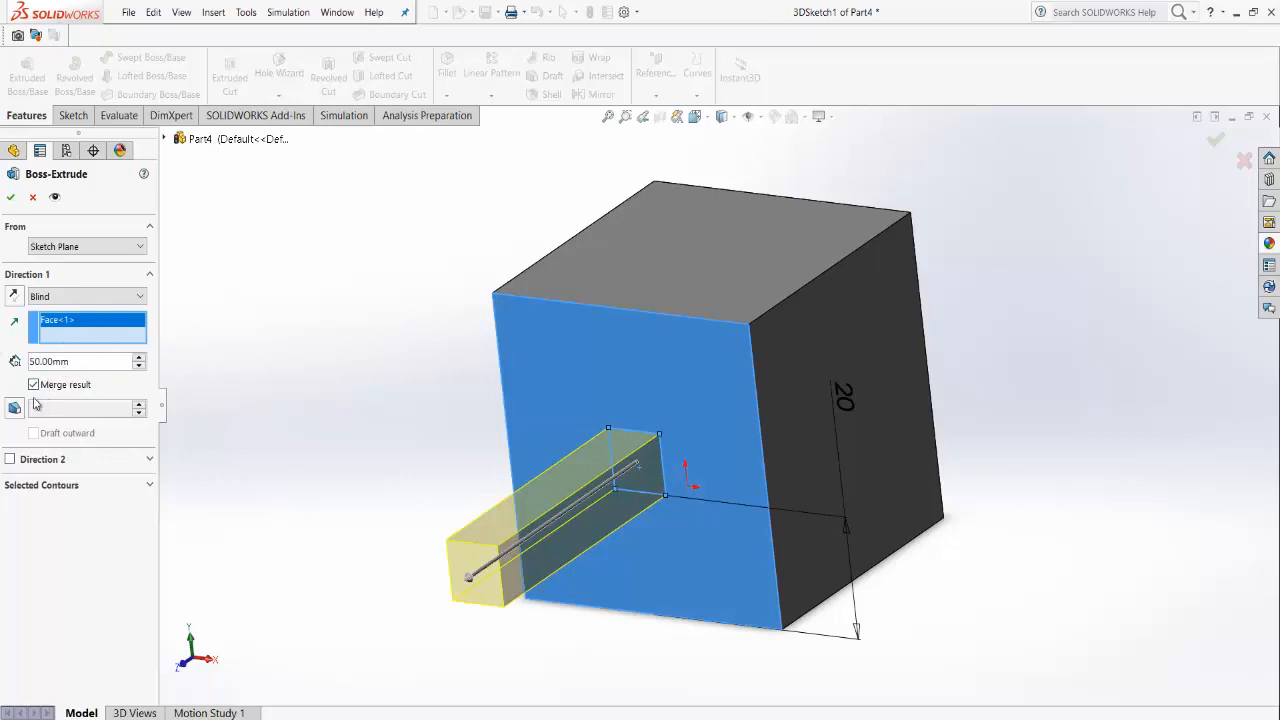
pyautogui.click(12, 198)
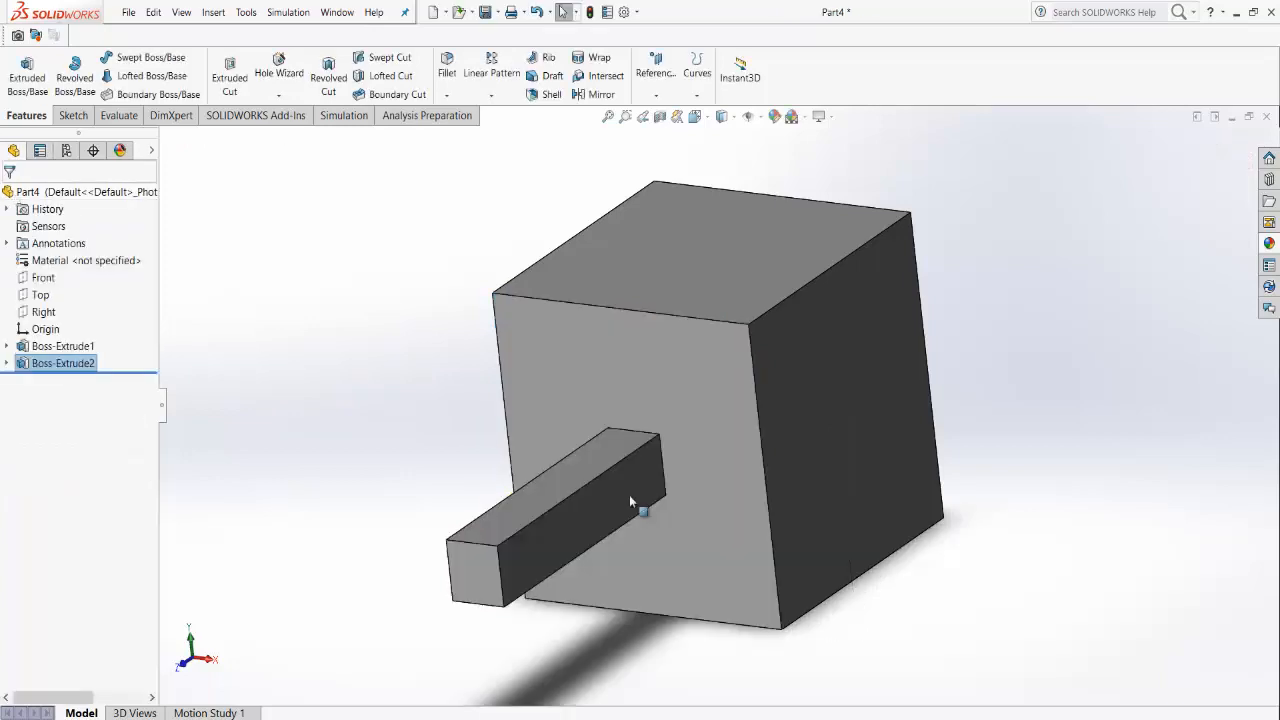
pyautogui.moveTo(709, 437); pyautogui.dragTo(672, 502, button='middle')
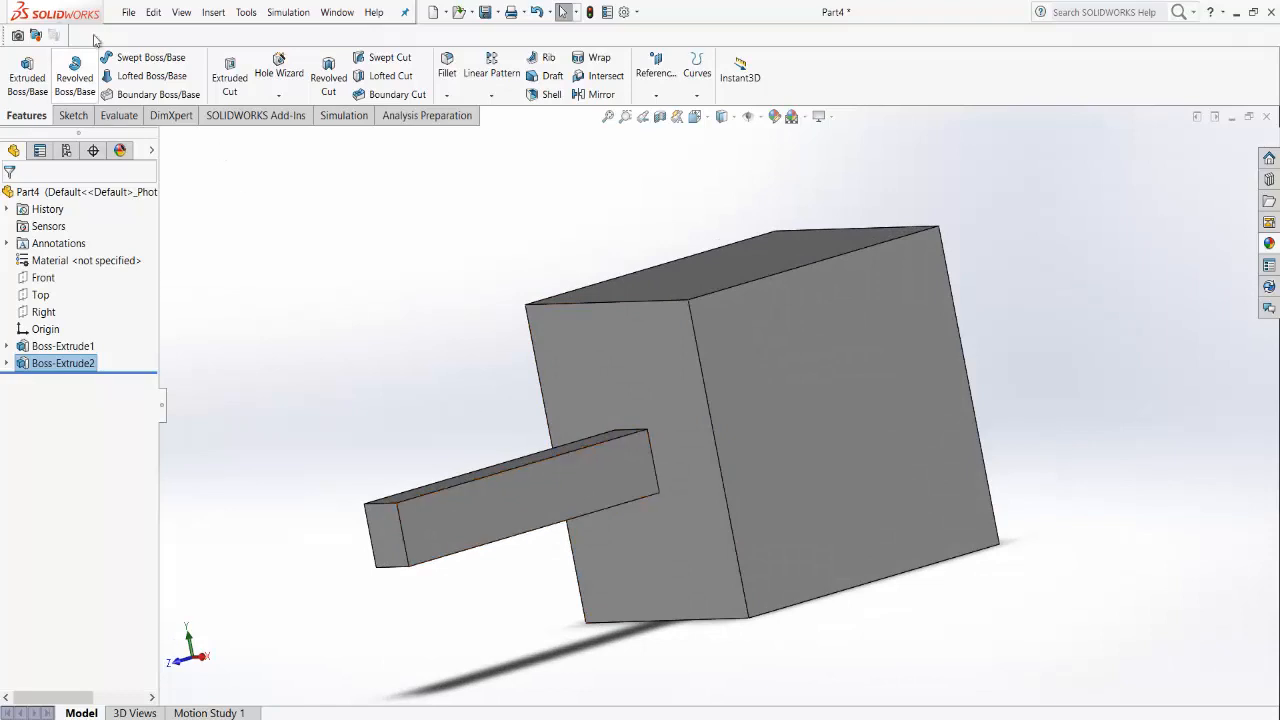
# Step: Save the cube with its peg as box2.SLDPRT in the Solidworks ME09 folder, replacing the existing file
pyautogui.click(486, 12)
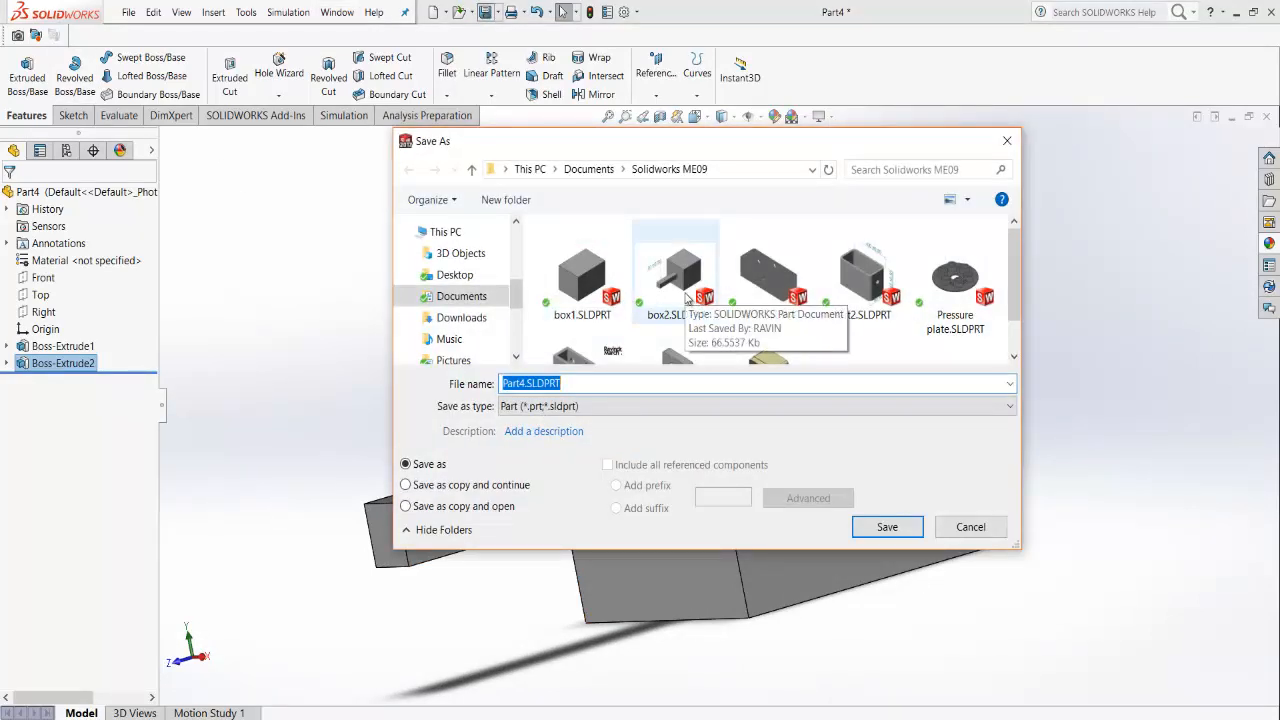
pyautogui.click(685, 294)
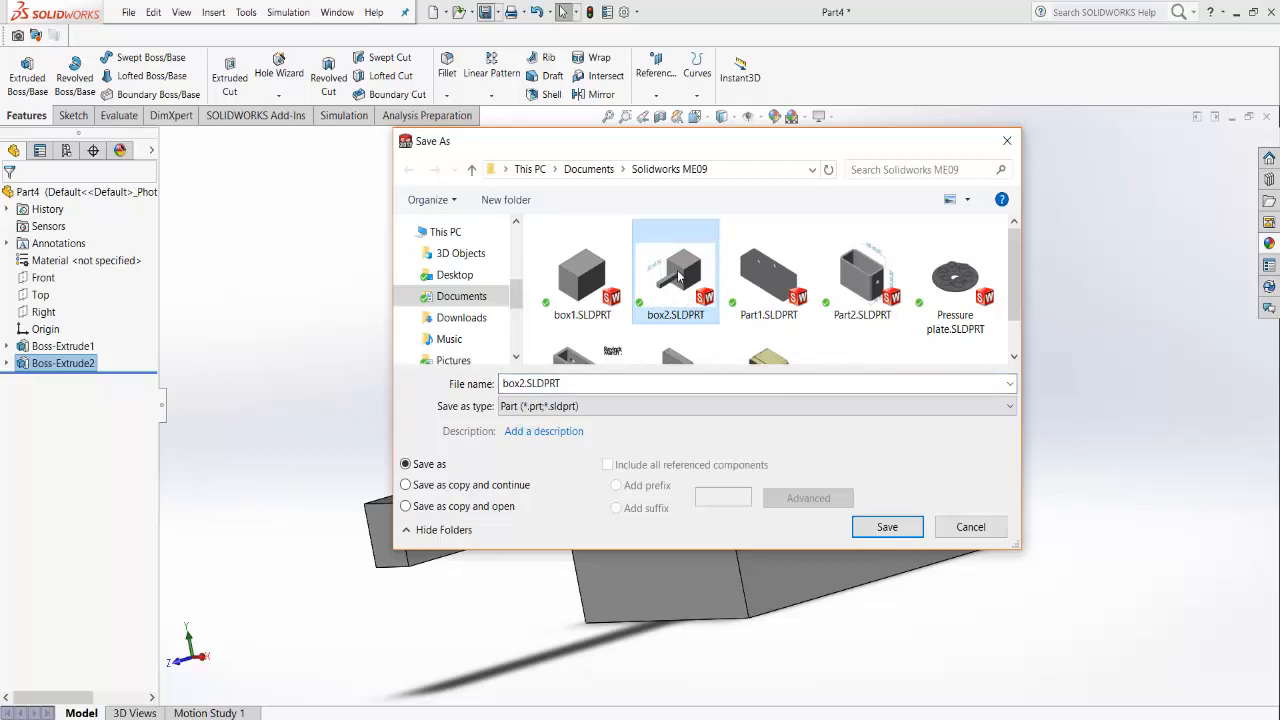
pyautogui.click(884, 530)
pyautogui.click(677, 372)
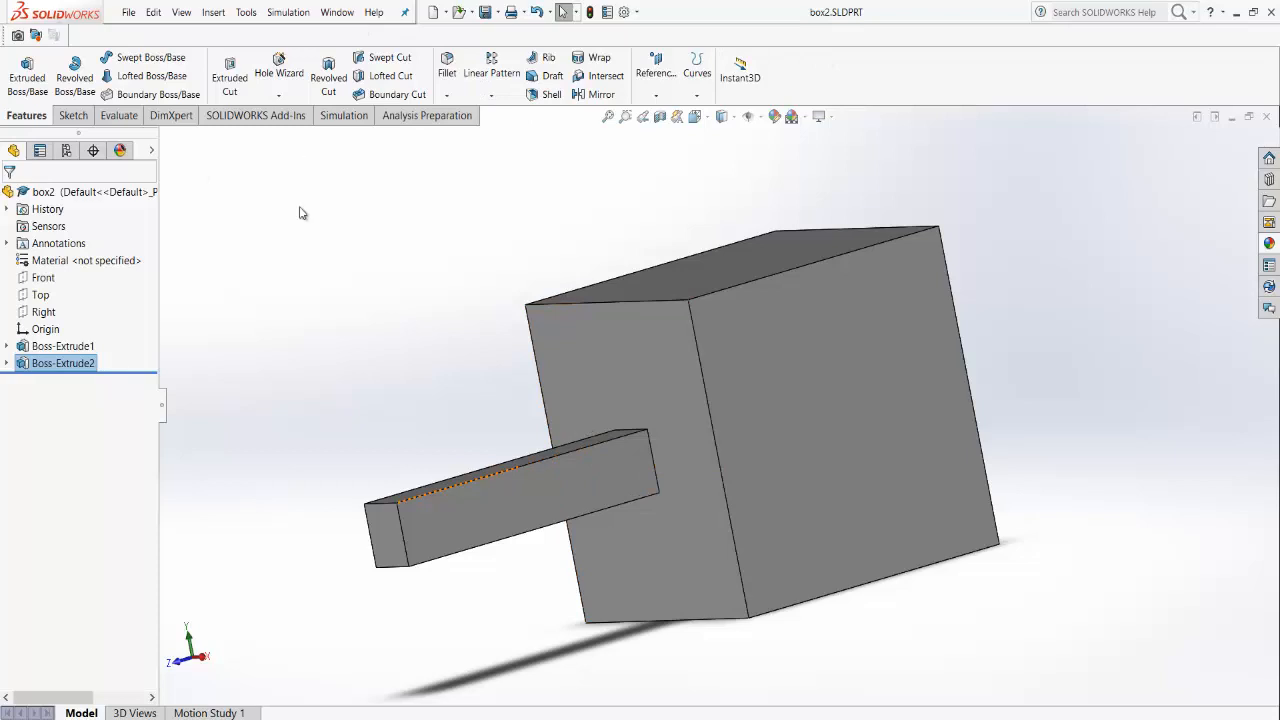
# Step: Create a new document from the Tutorial part template
pyautogui.click(126, 15)
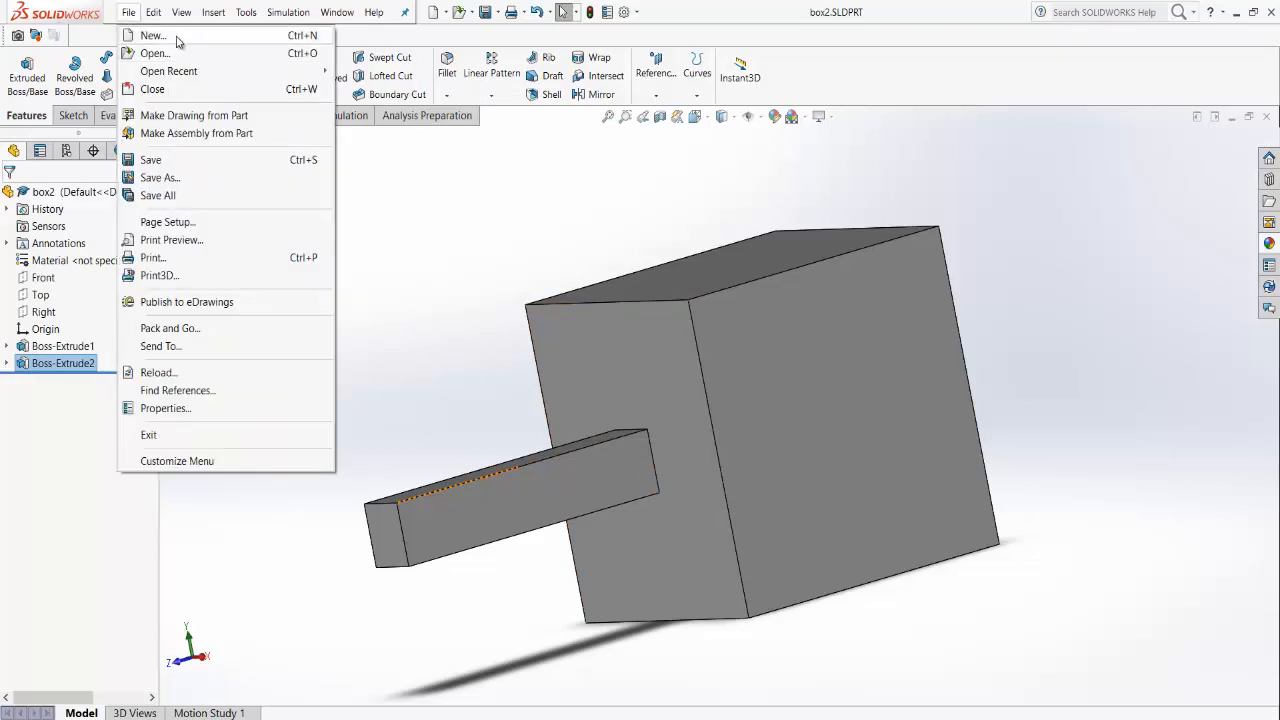
pyautogui.click(153, 36)
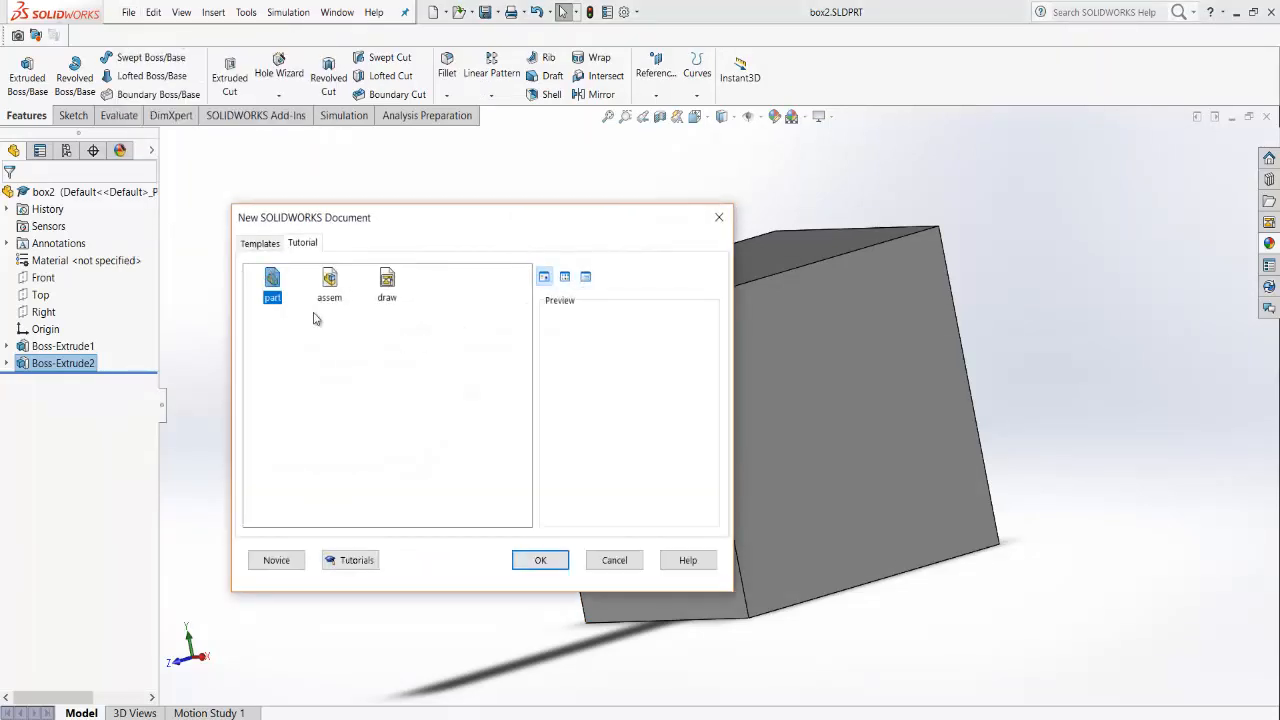
pyautogui.click(537, 561)
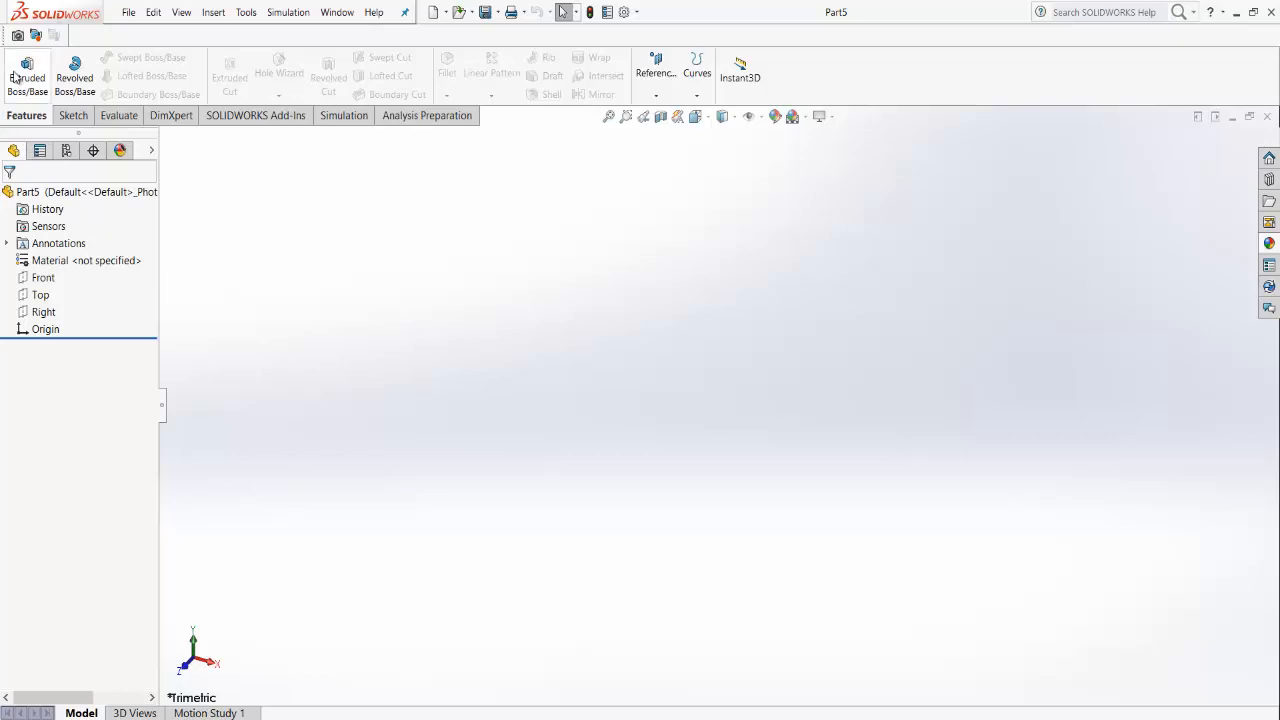
# Step: Sketch a corner rectangle about 50 mm wide and 54 mm high on the Front plane, starting at the origin
pyautogui.click(72, 115)
pyautogui.click(20, 70)
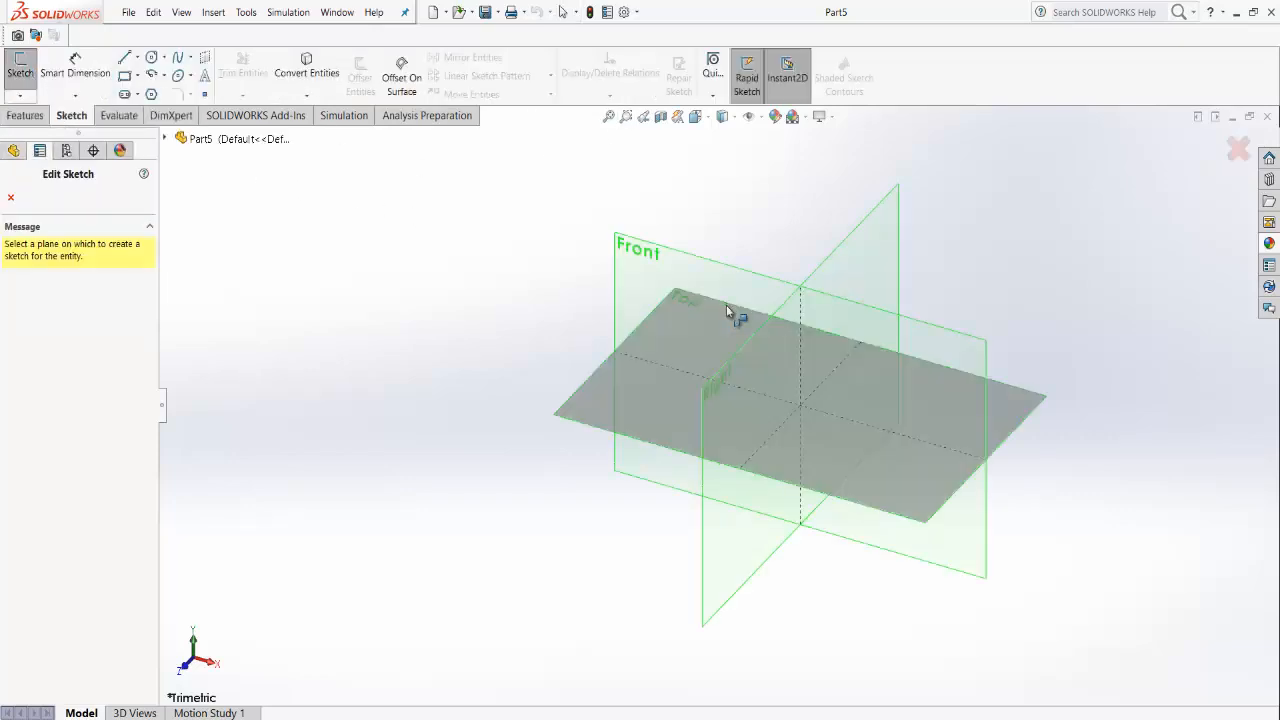
pyautogui.click(654, 276)
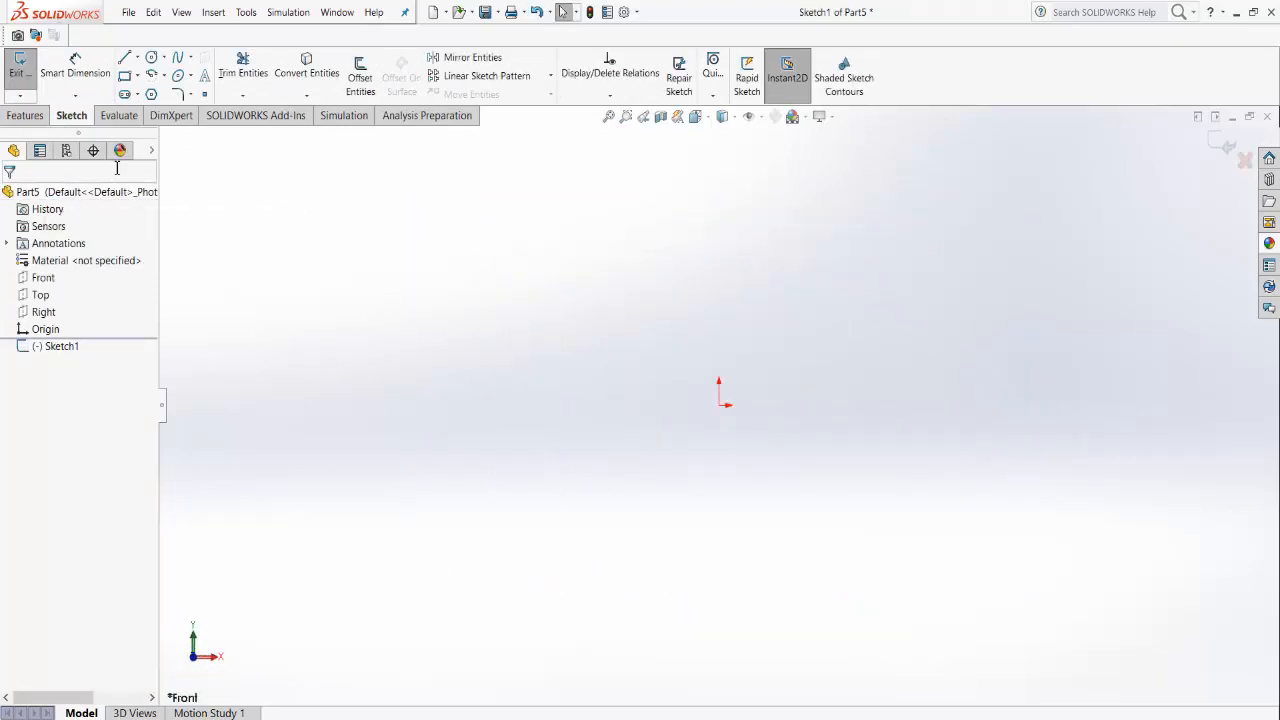
pyautogui.click(124, 75)
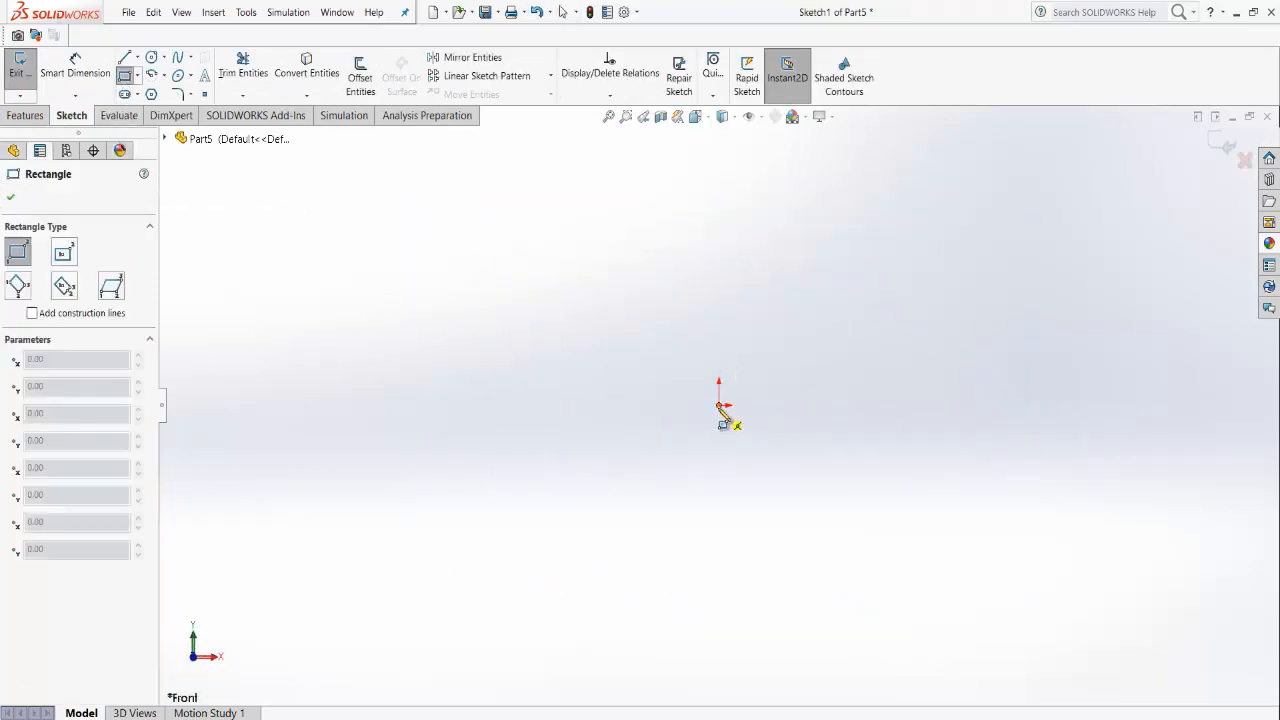
pyautogui.click(718, 404)
pyautogui.click(909, 187)
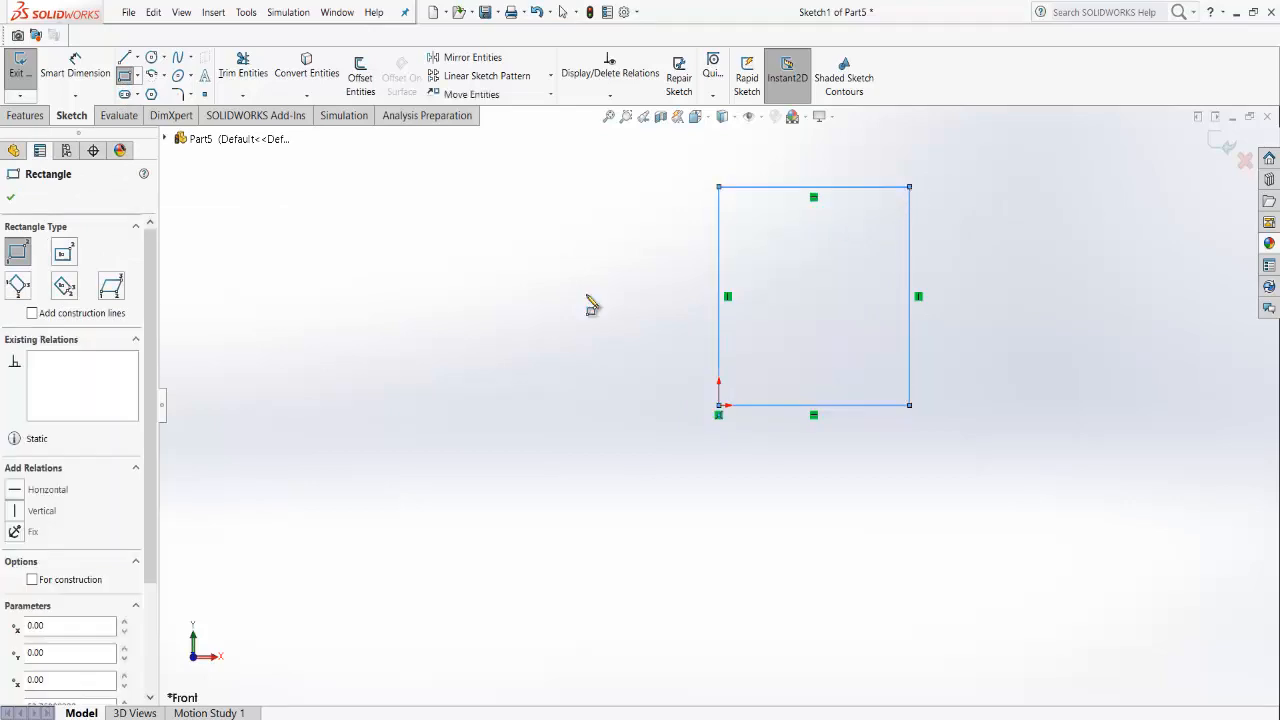
# Step: Set the rectangle's far corner coordinates to 50 in X and 50 in Y, and finish the sketch
pyautogui.scroll(-3, 86, 540)
pyautogui.moveTo(86, 560); pyautogui.dragTo(3, 557)
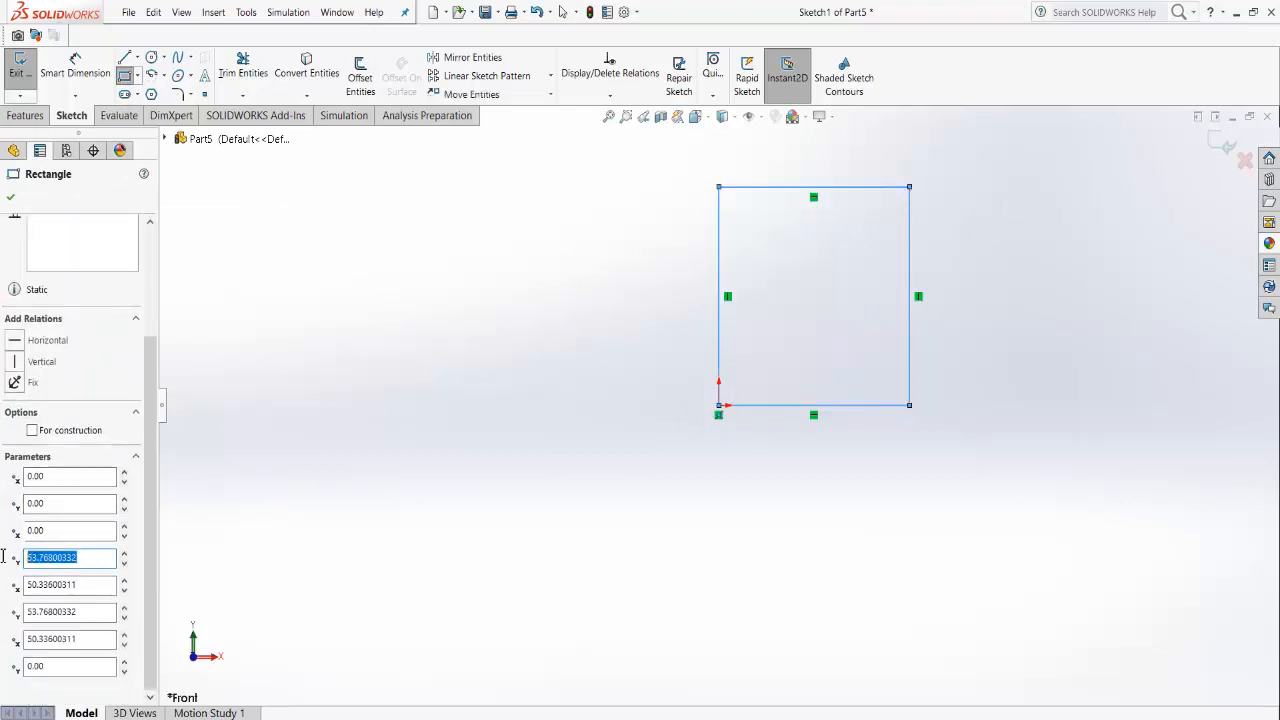
pyautogui.write('50')
pyautogui.press('Return')
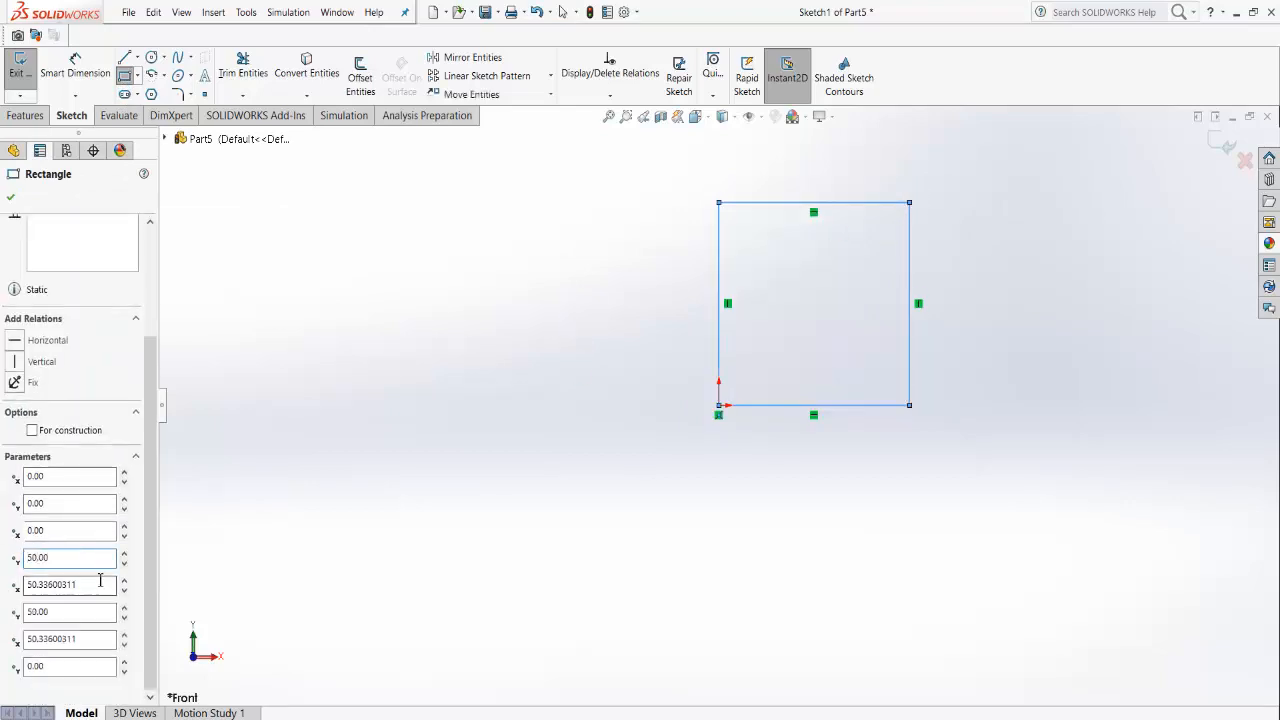
pyautogui.moveTo(100, 584); pyautogui.dragTo(3, 584)
pyautogui.write('50')
pyautogui.press('Return')
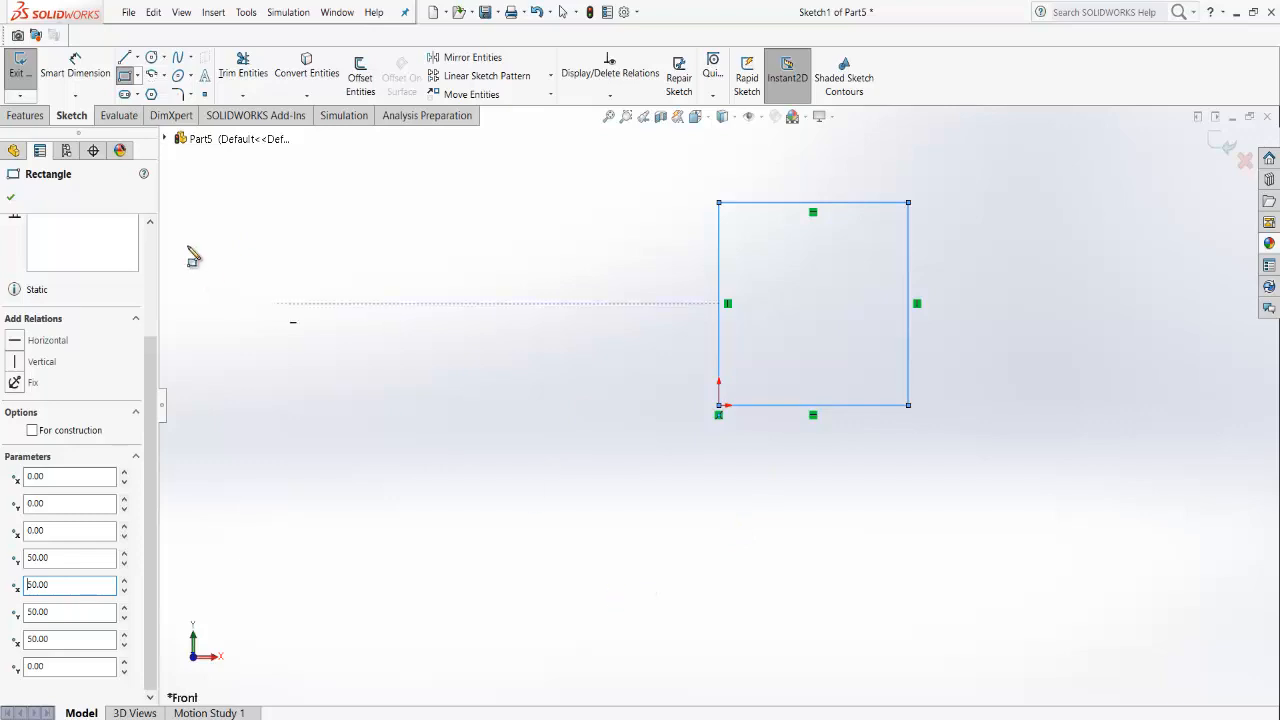
pyautogui.click(22, 66)
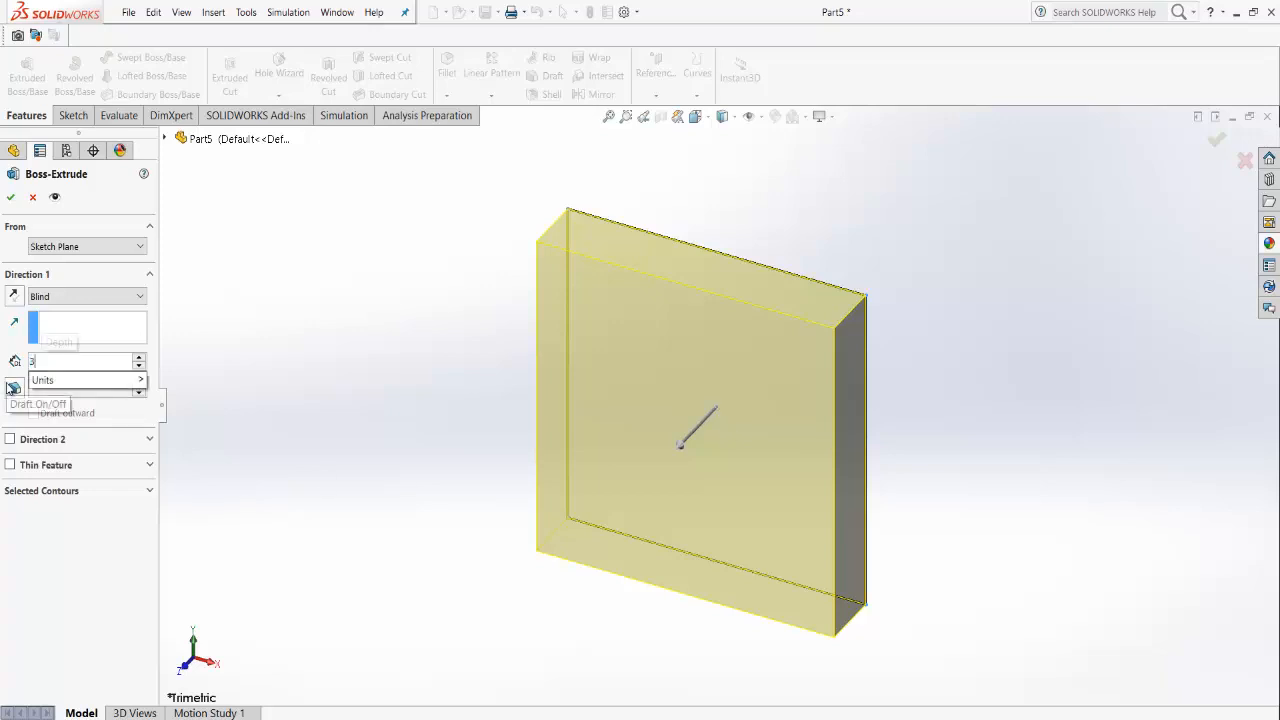
# Step: Extrude the 50 mm square as a blind boss with a depth of 30 mm
pyautogui.write('30')
pyautogui.press('Return')
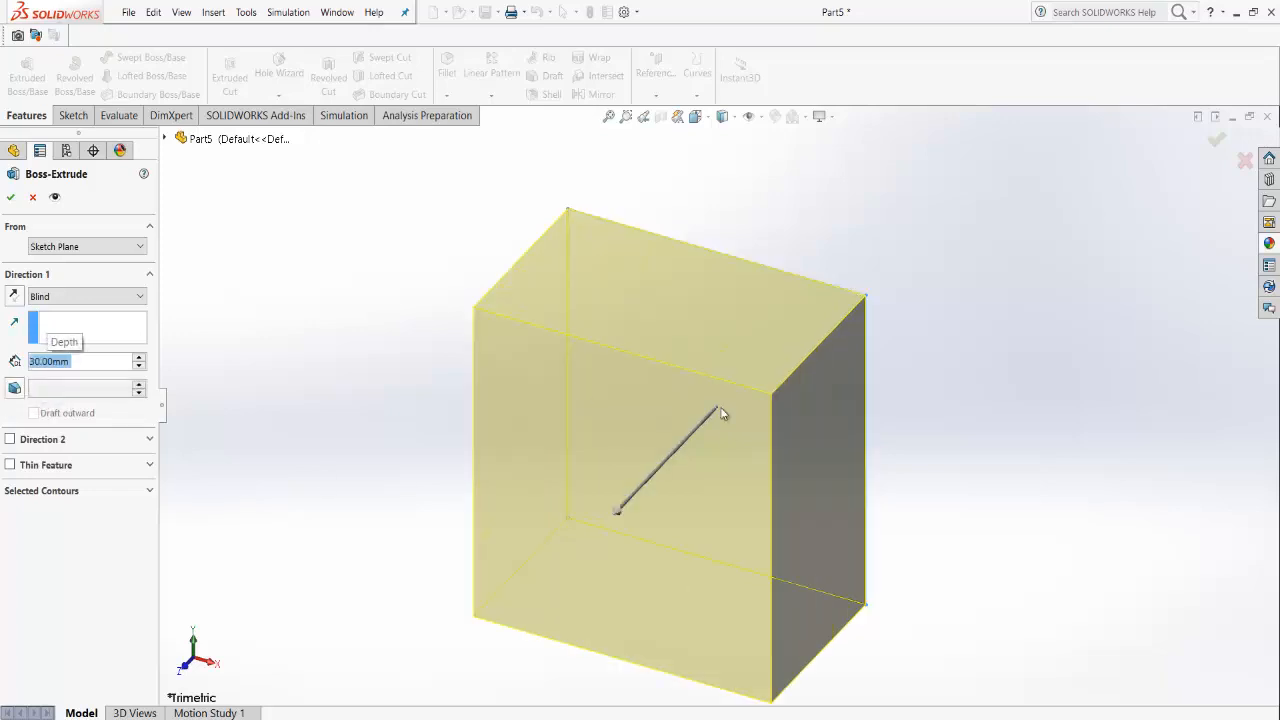
pyautogui.click(7, 196)
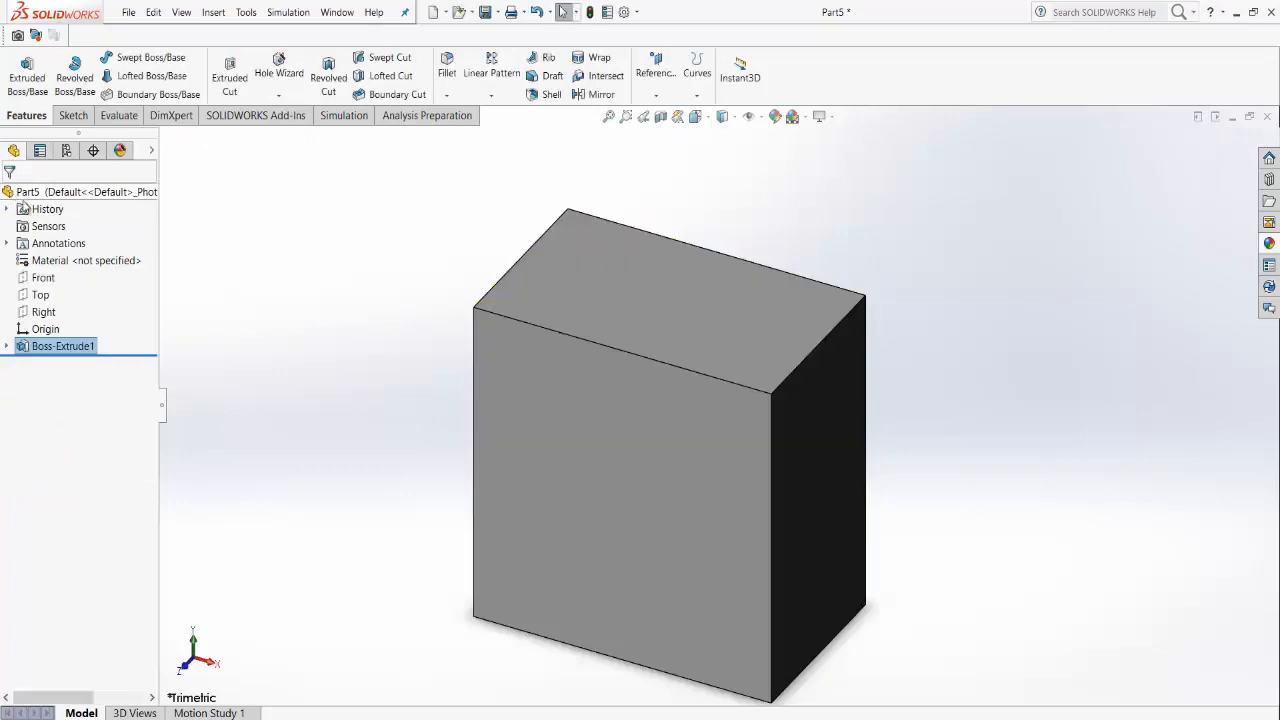
# Step: Offset the outline of the block's front face inward by 20 mm with Offset On Surface
pyautogui.click(608, 116)
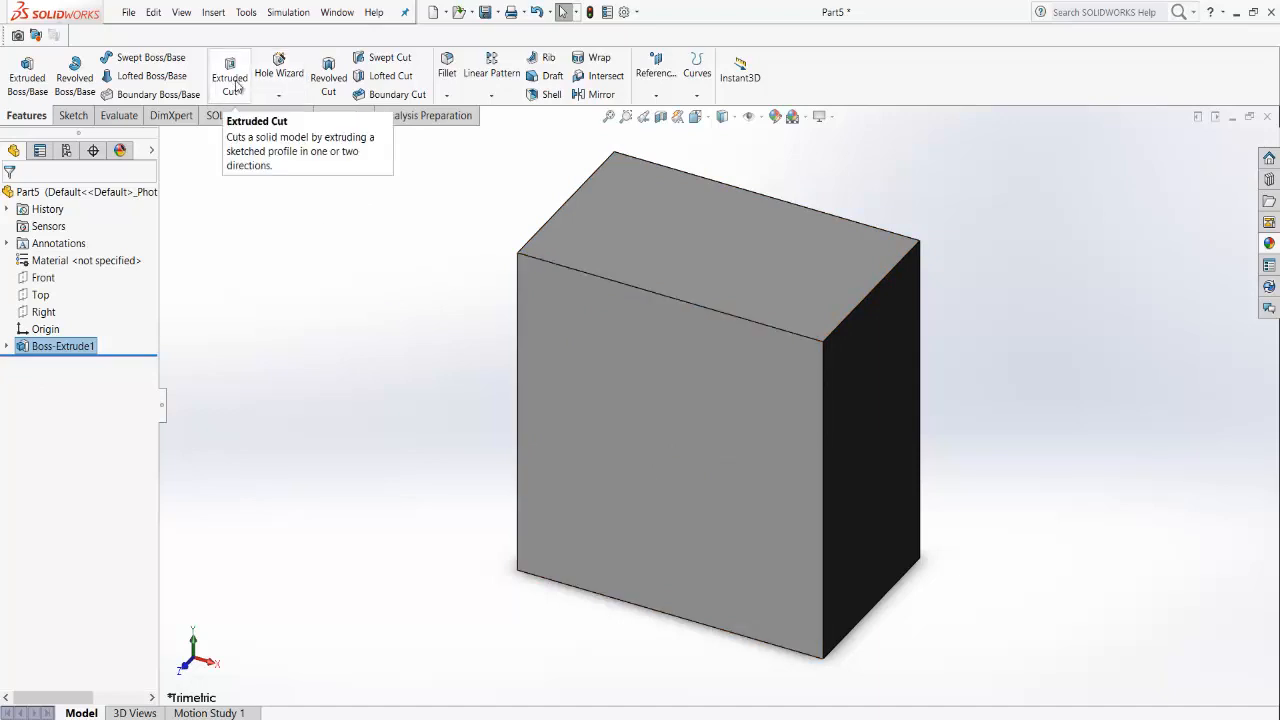
pyautogui.click(73, 115)
pyautogui.click(401, 92)
pyautogui.click(697, 476)
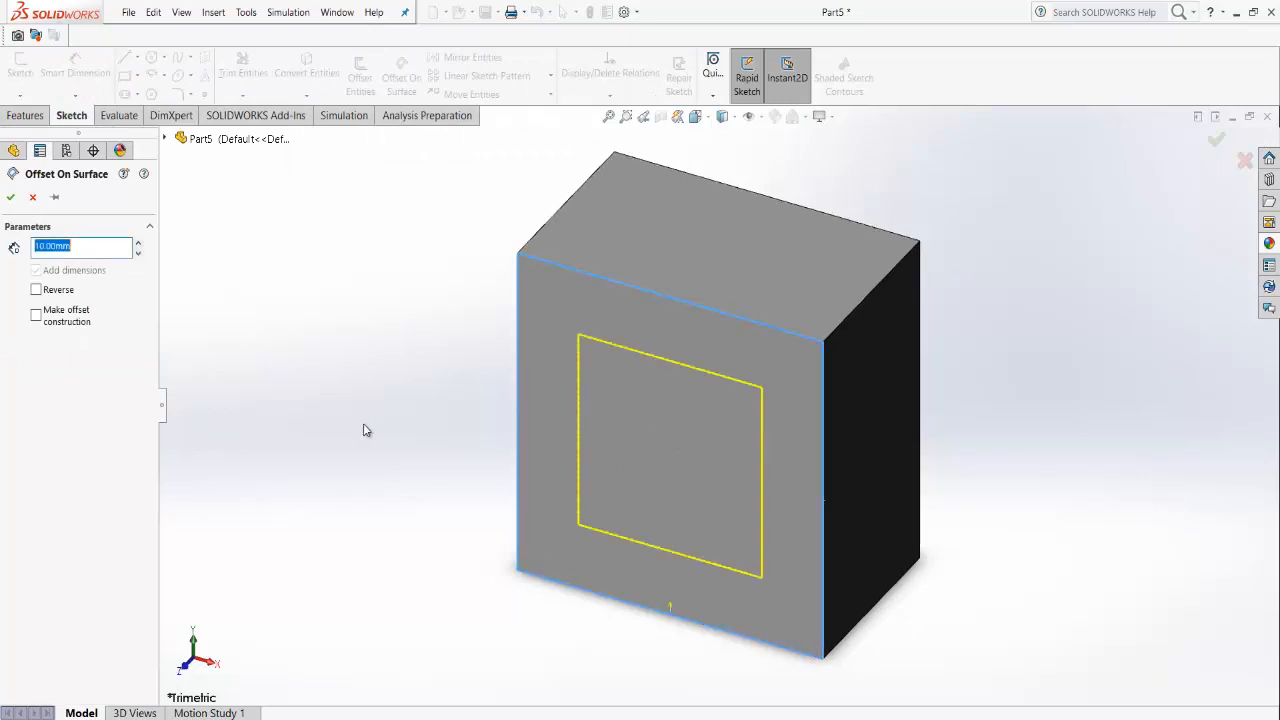
pyautogui.write('20')
pyautogui.press('Return')
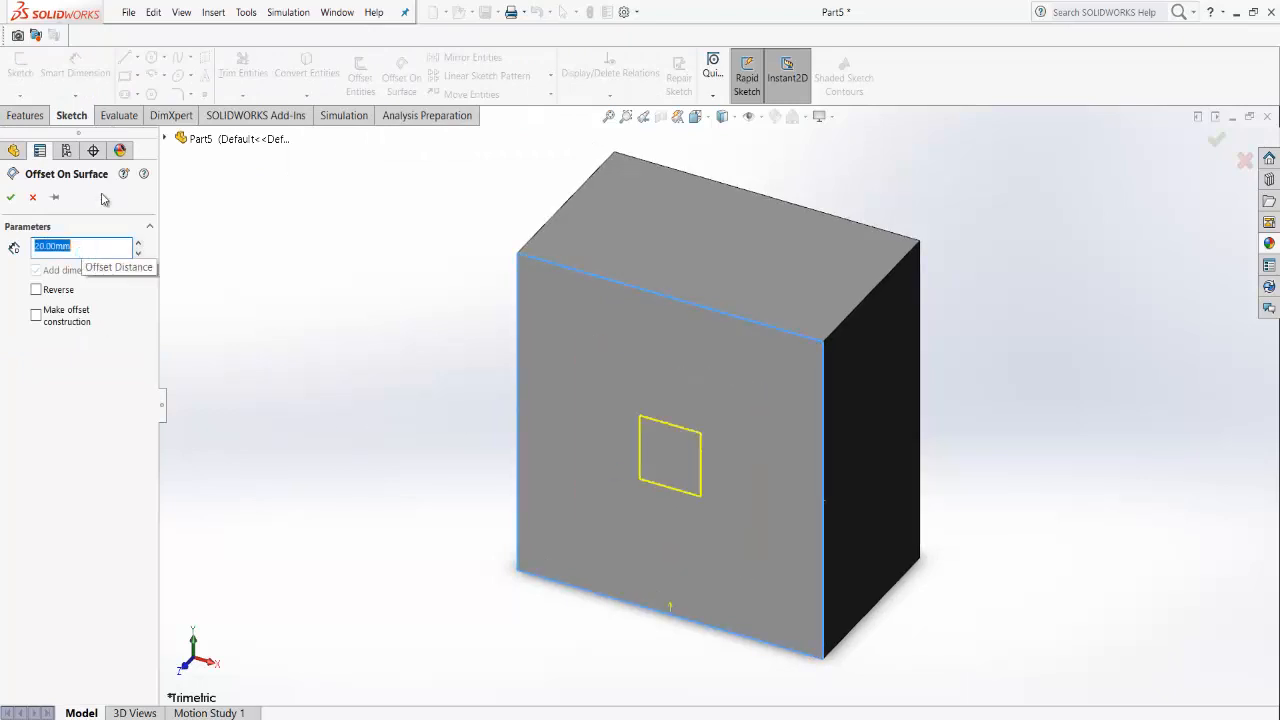
pyautogui.click(10, 197)
# Step: Try an Extruded Cut of the offset square with the Through All end condition, using the front face as its direction
pyautogui.click(27, 115)
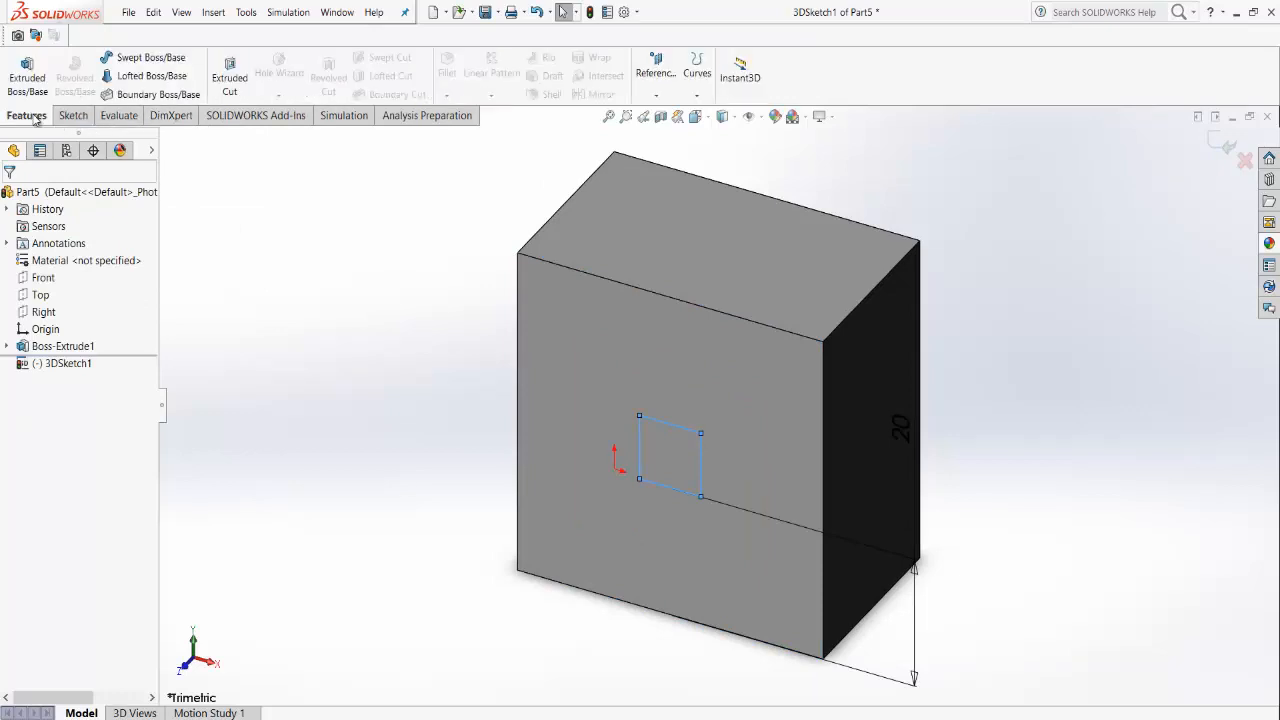
pyautogui.click(229, 77)
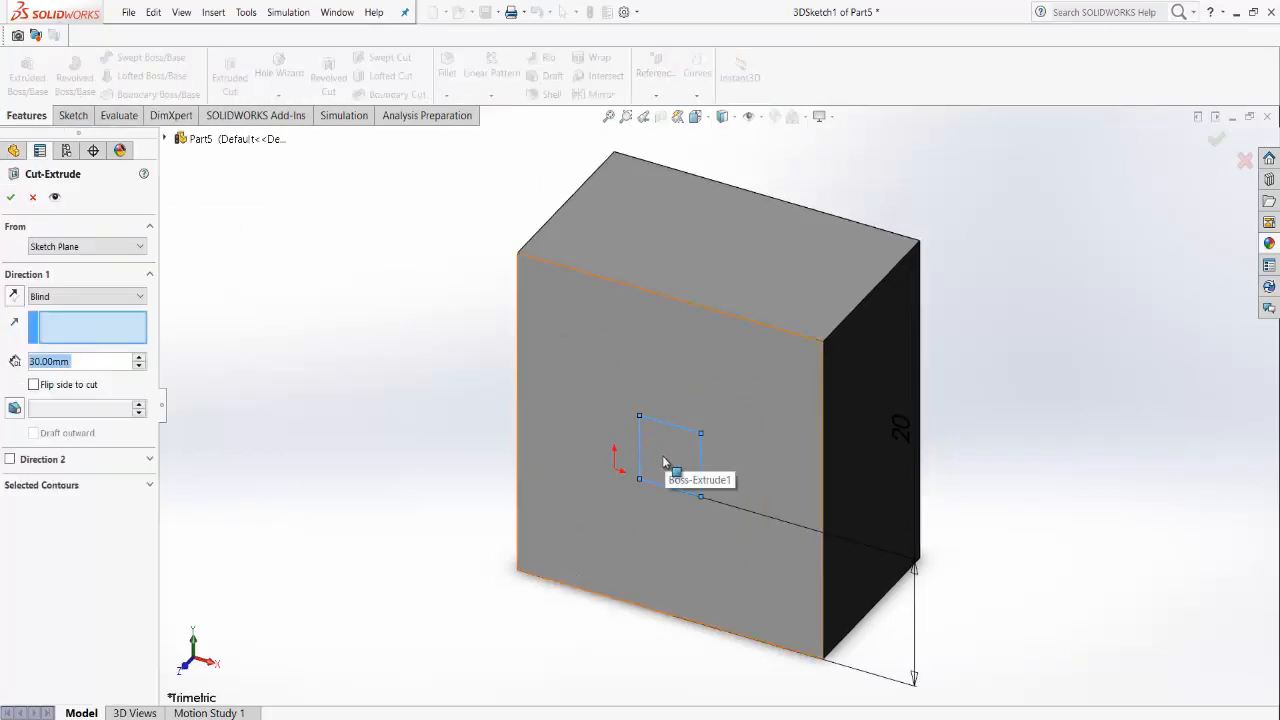
pyautogui.click(664, 462)
pyautogui.click(62, 300)
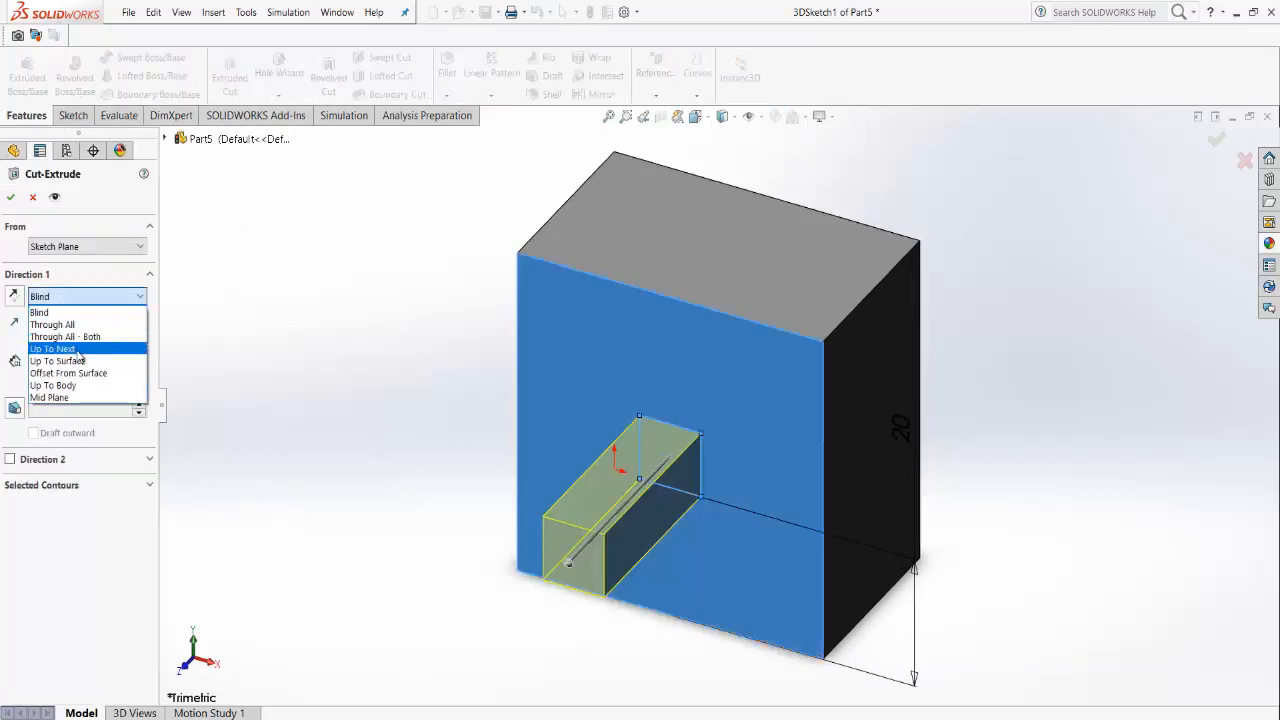
pyautogui.click(74, 325)
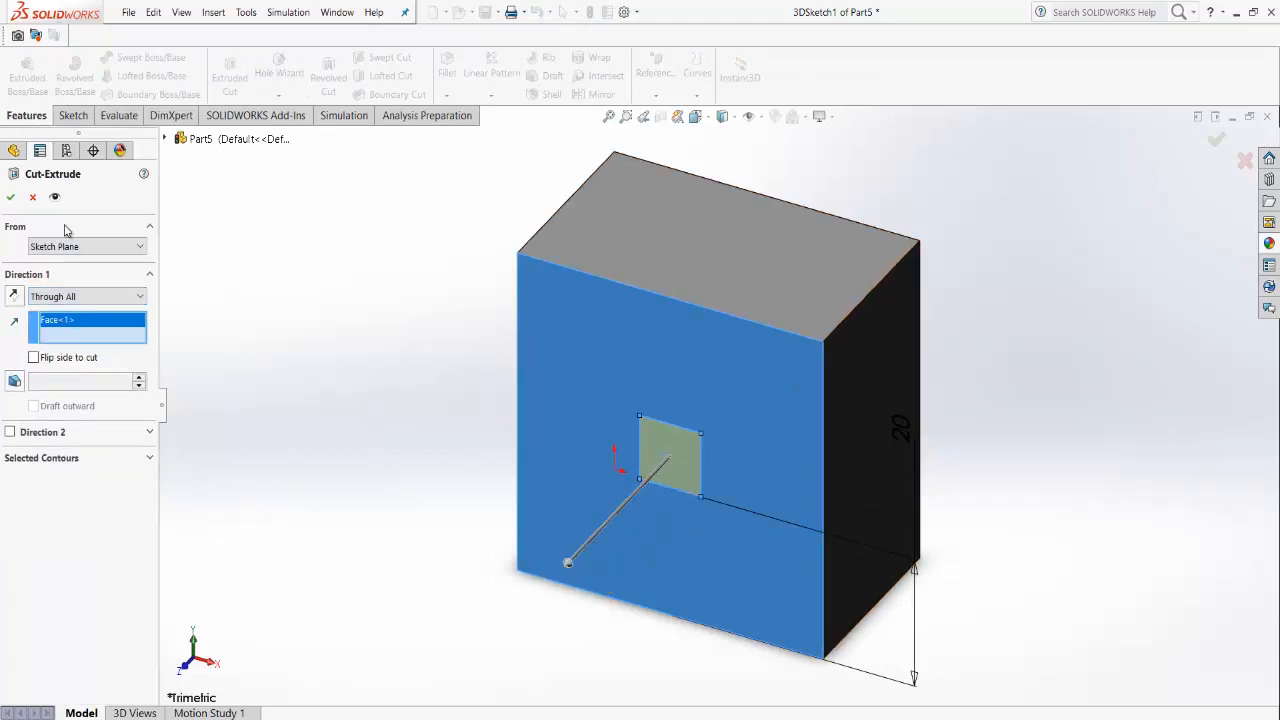
pyautogui.click(9, 199)
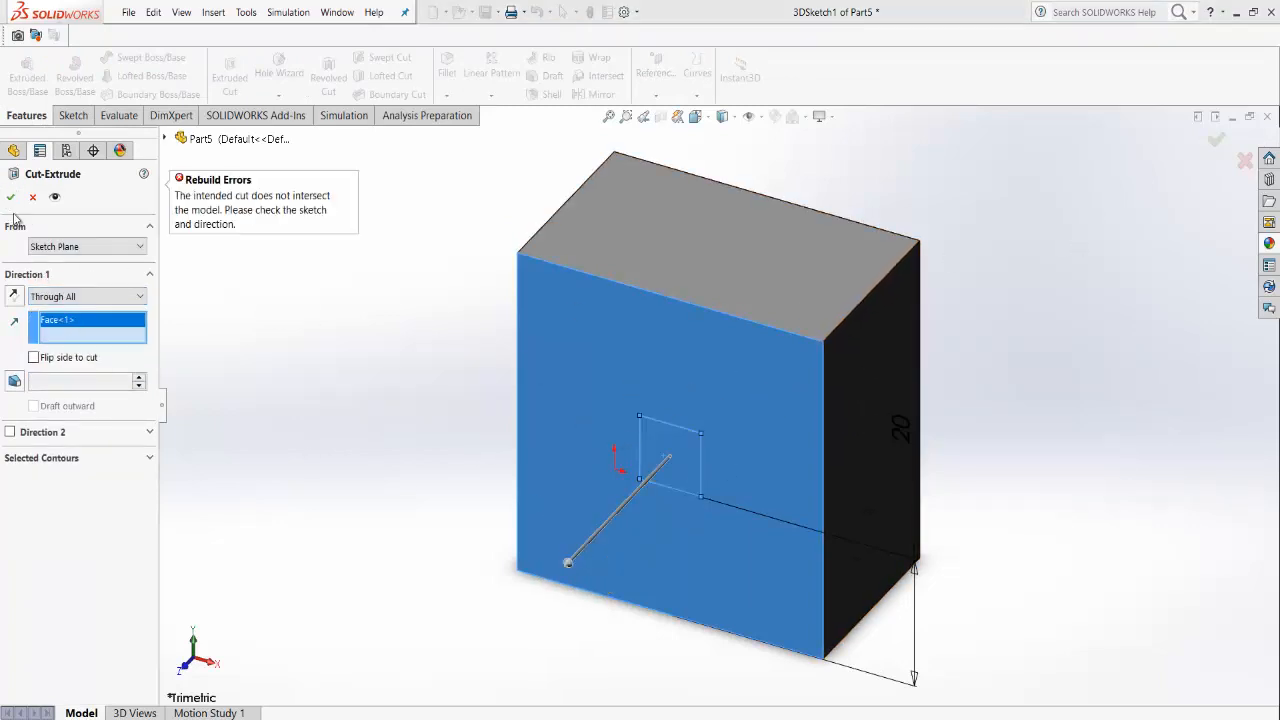
pyautogui.click(10, 197)
# Step: Reverse the cut direction into the block and complete the square through-hole
pyautogui.moveTo(774, 379); pyautogui.dragTo(720, 395, button='middle')
pyautogui.click(14, 296)
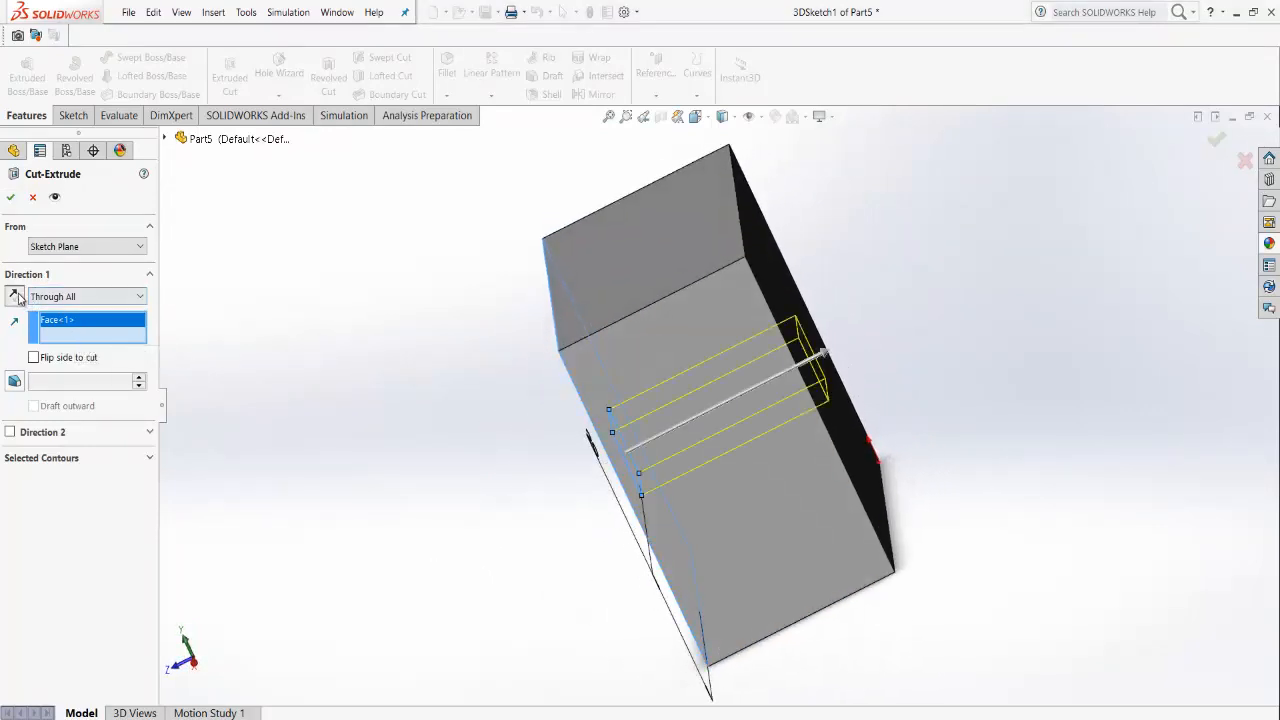
pyautogui.press('Return')
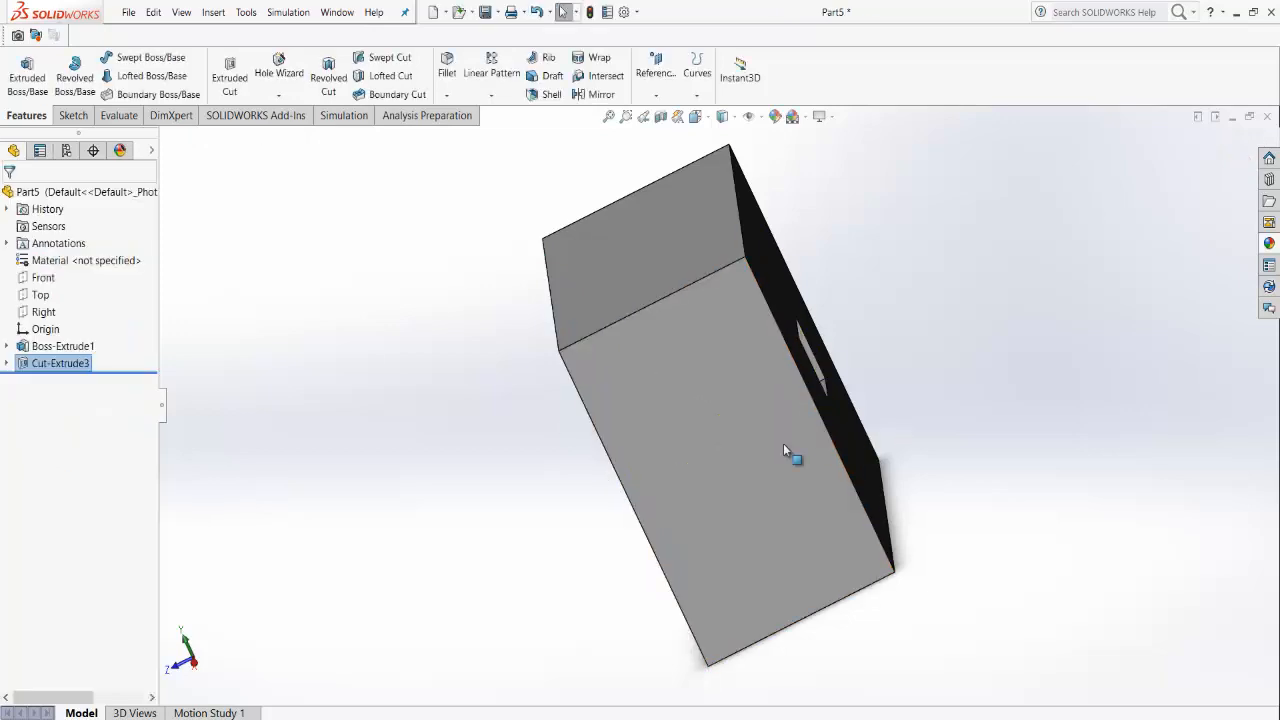
# Step: Inspect the square through-hole from several angles and compare it with the peg on the box2 part
pyautogui.moveTo(794, 451); pyautogui.dragTo(825, 364, button='middle')
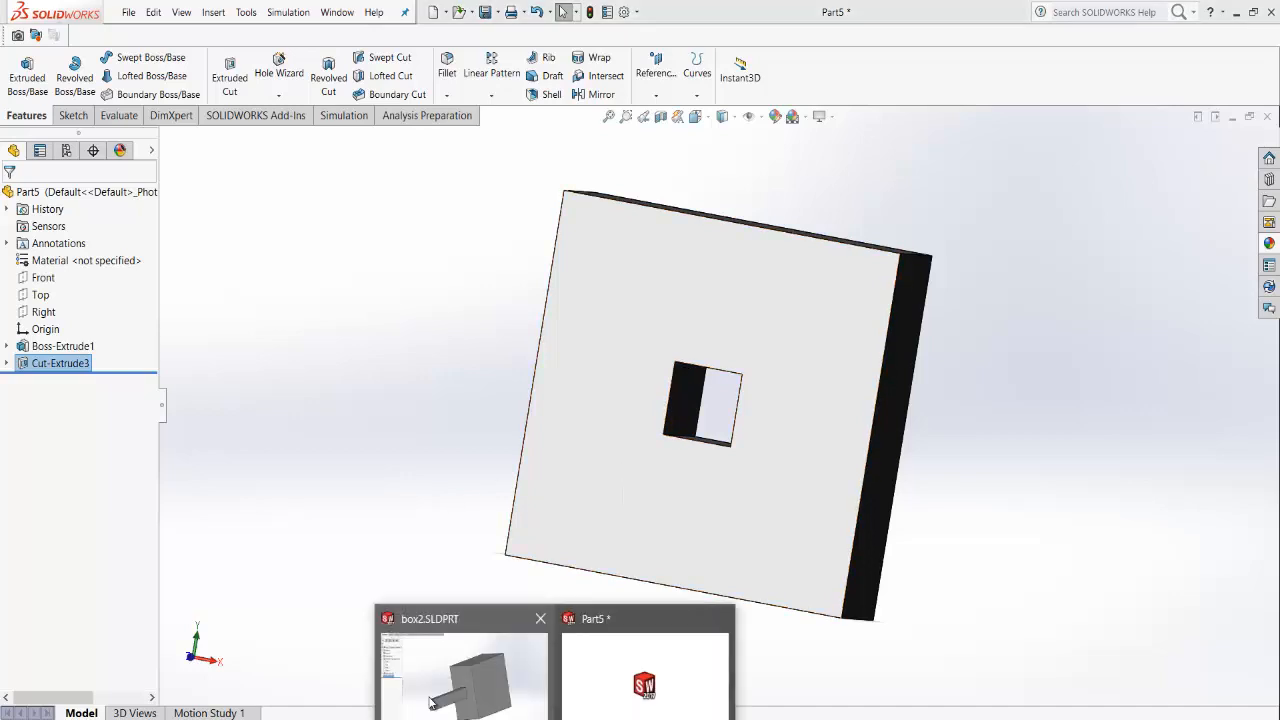
pyautogui.click(462, 668)
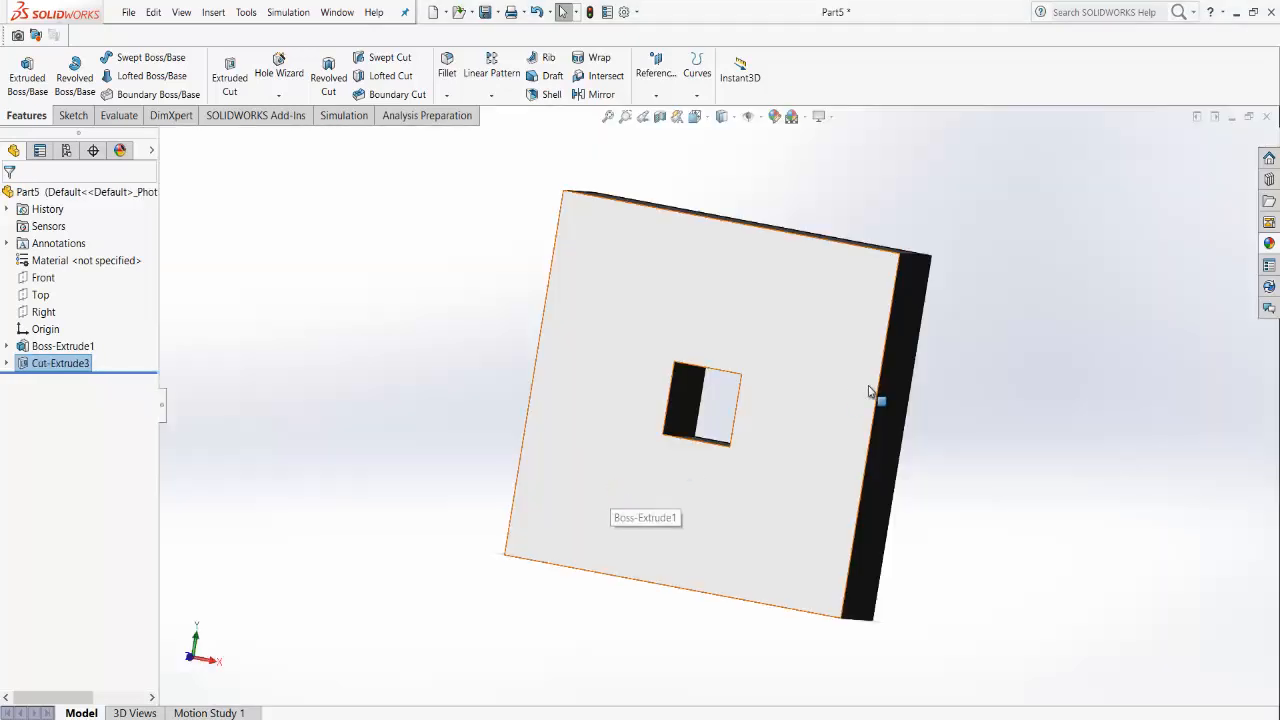
pyautogui.moveTo(871, 394); pyautogui.dragTo(820, 363, button='middle')
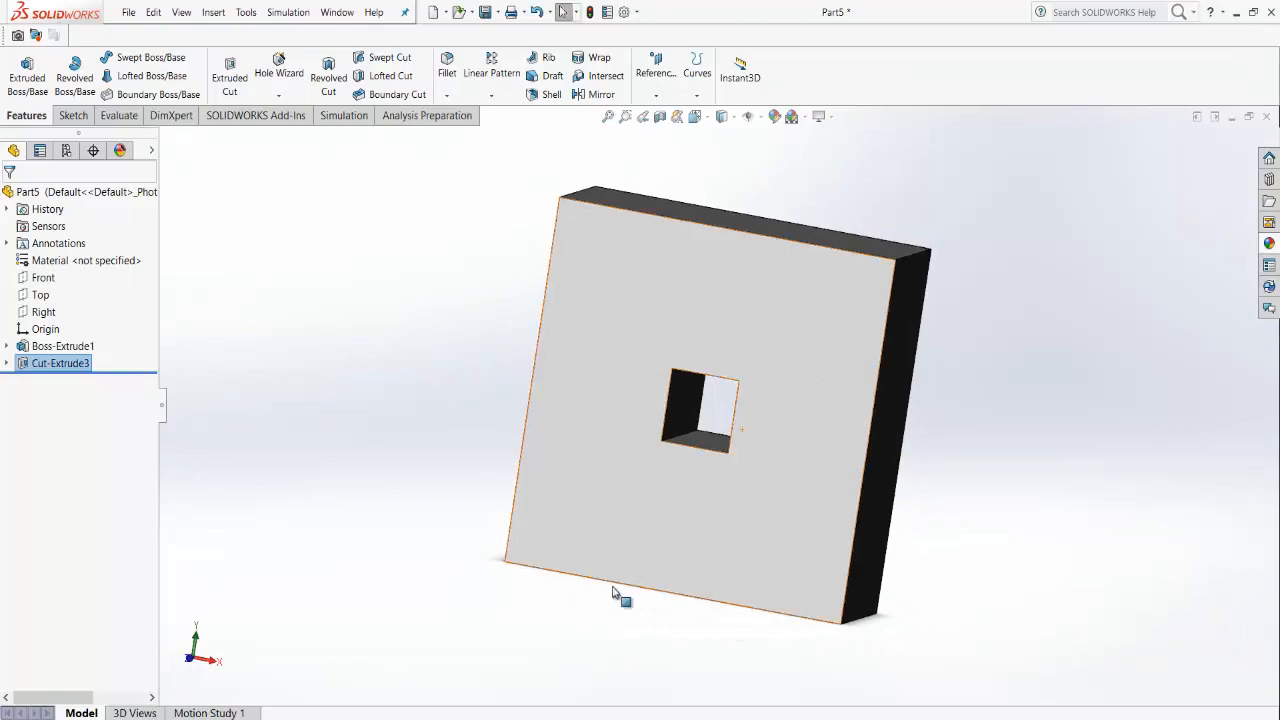
pyautogui.click(437, 660)
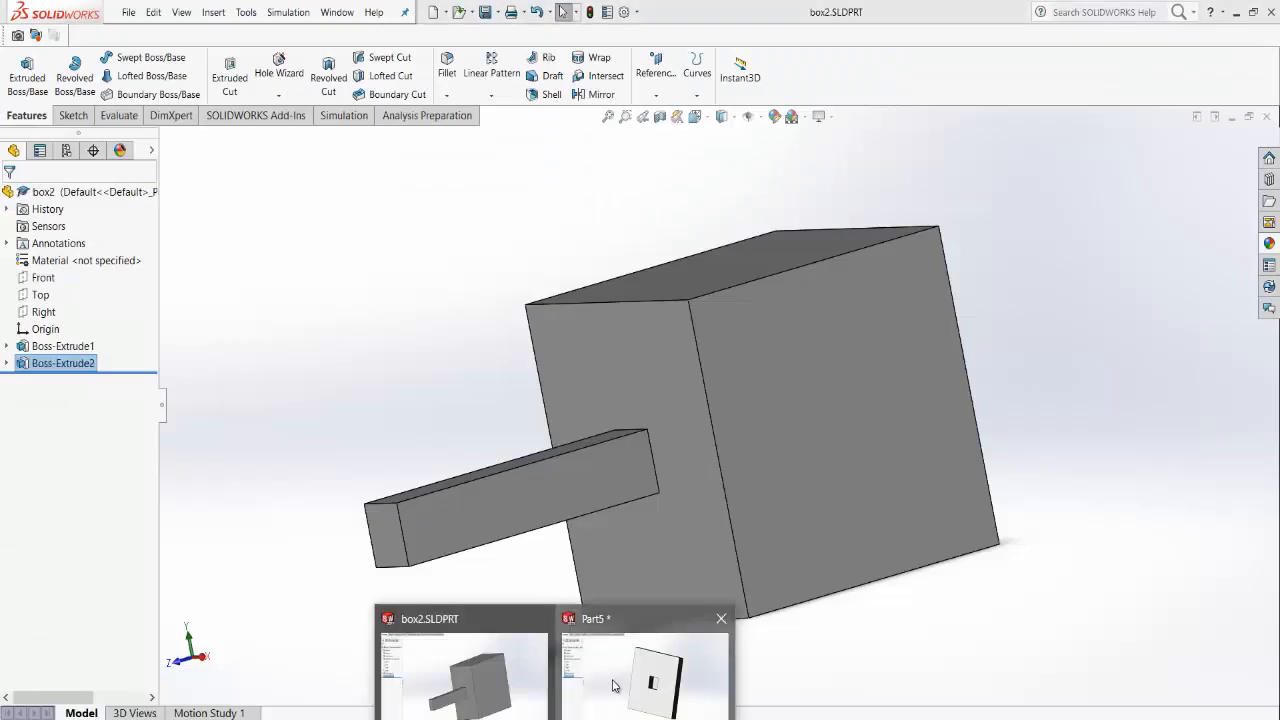
# Step: Return to the block part with the square through-hole
pyautogui.click(612, 684)
pyautogui.moveTo(617, 449); pyautogui.dragTo(674, 443, button='middle')
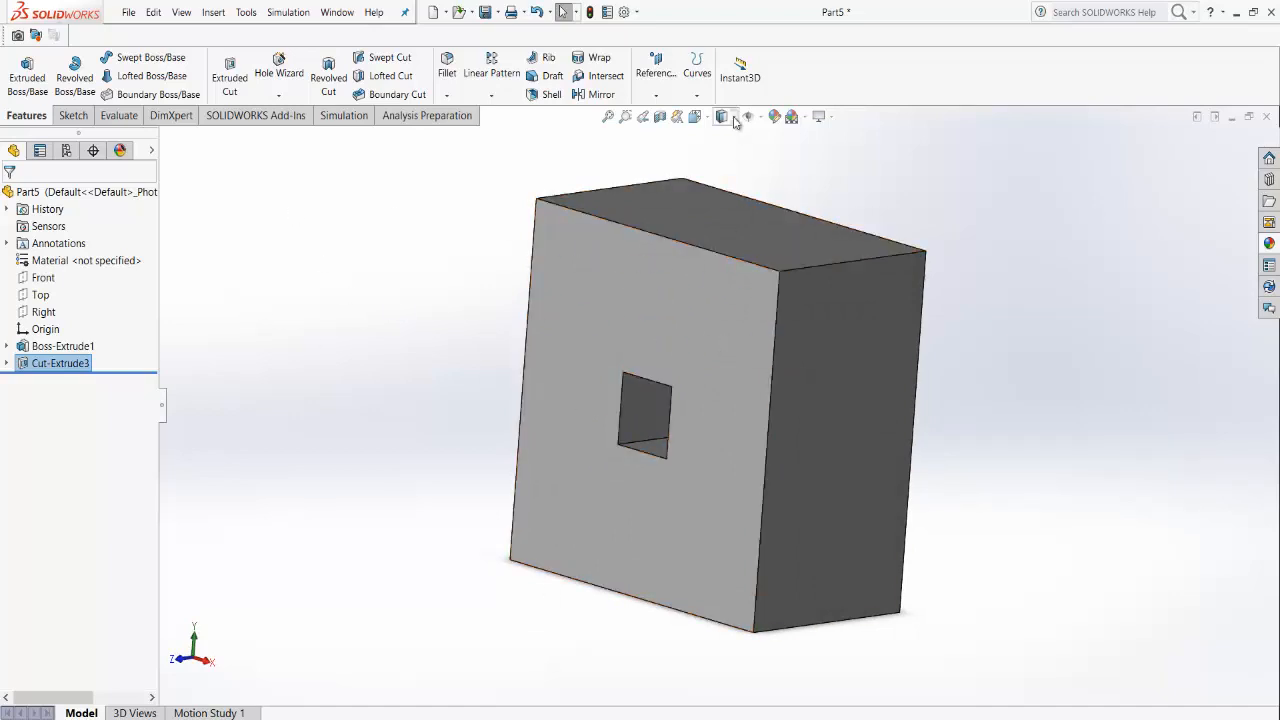
pyautogui.click(777, 117)
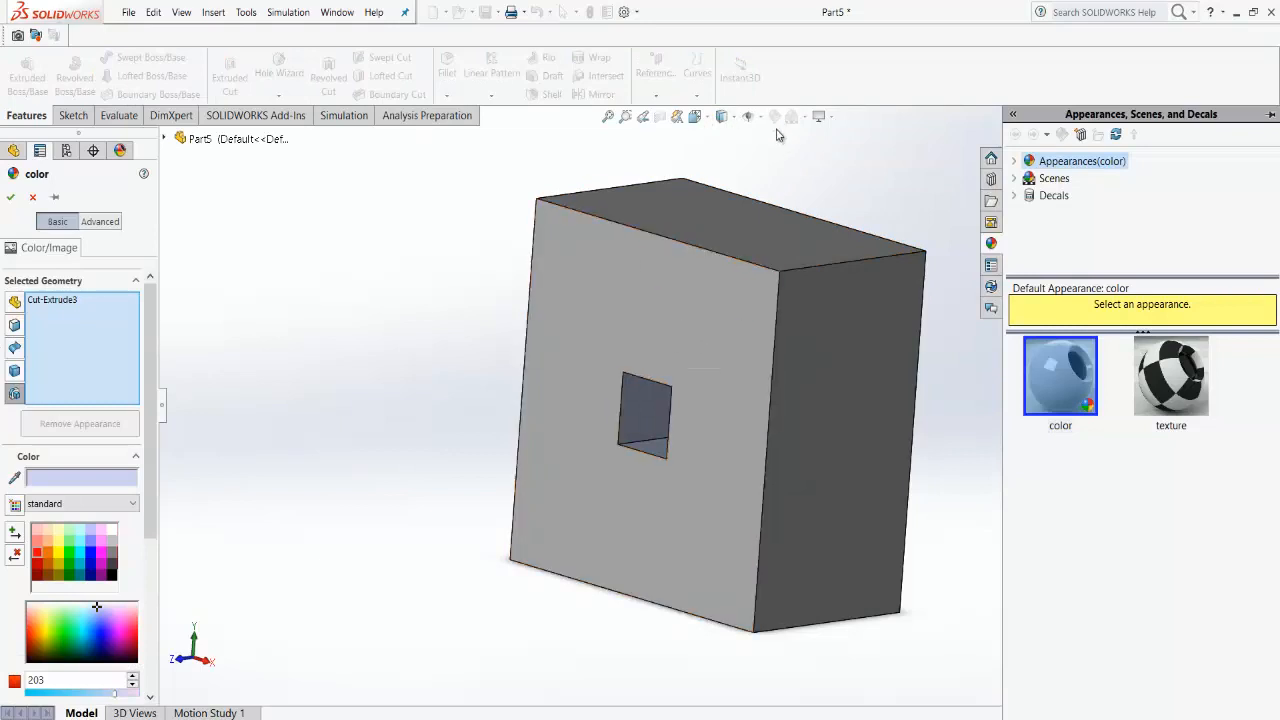
pyautogui.click(44, 628)
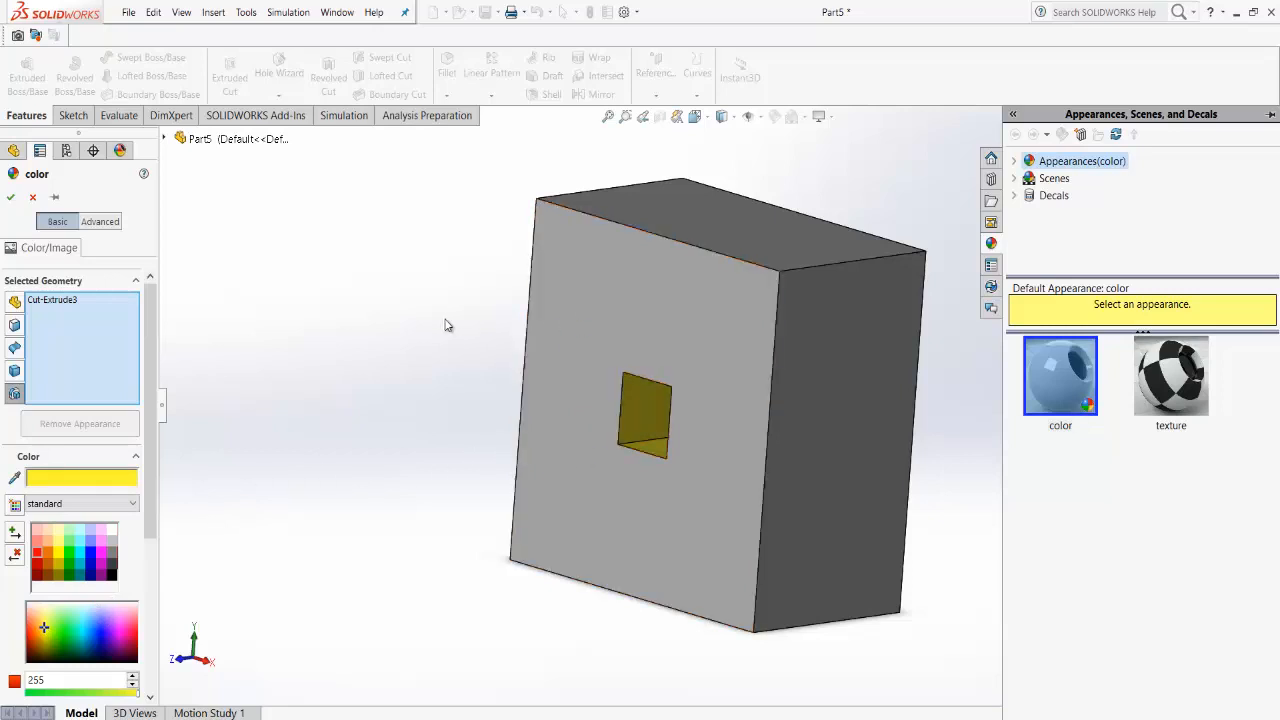
pyautogui.press('Escape')
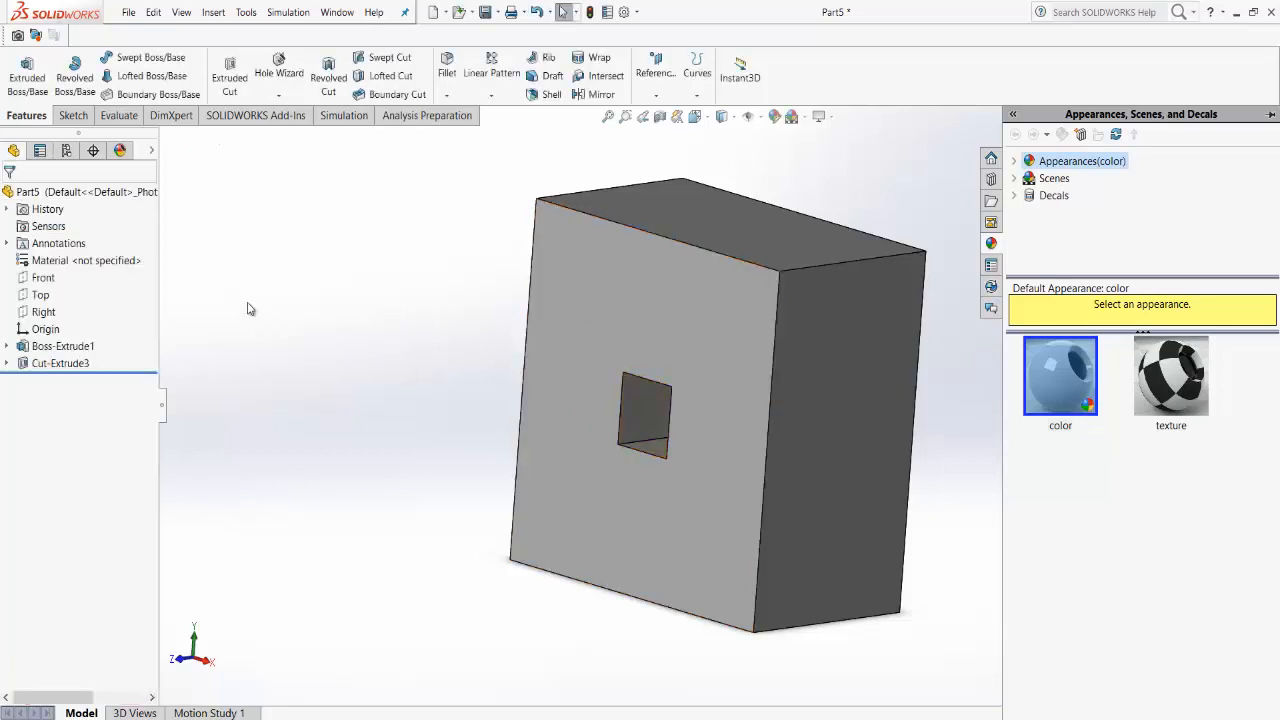
pyautogui.click(602, 263)
pyautogui.click(362, 270)
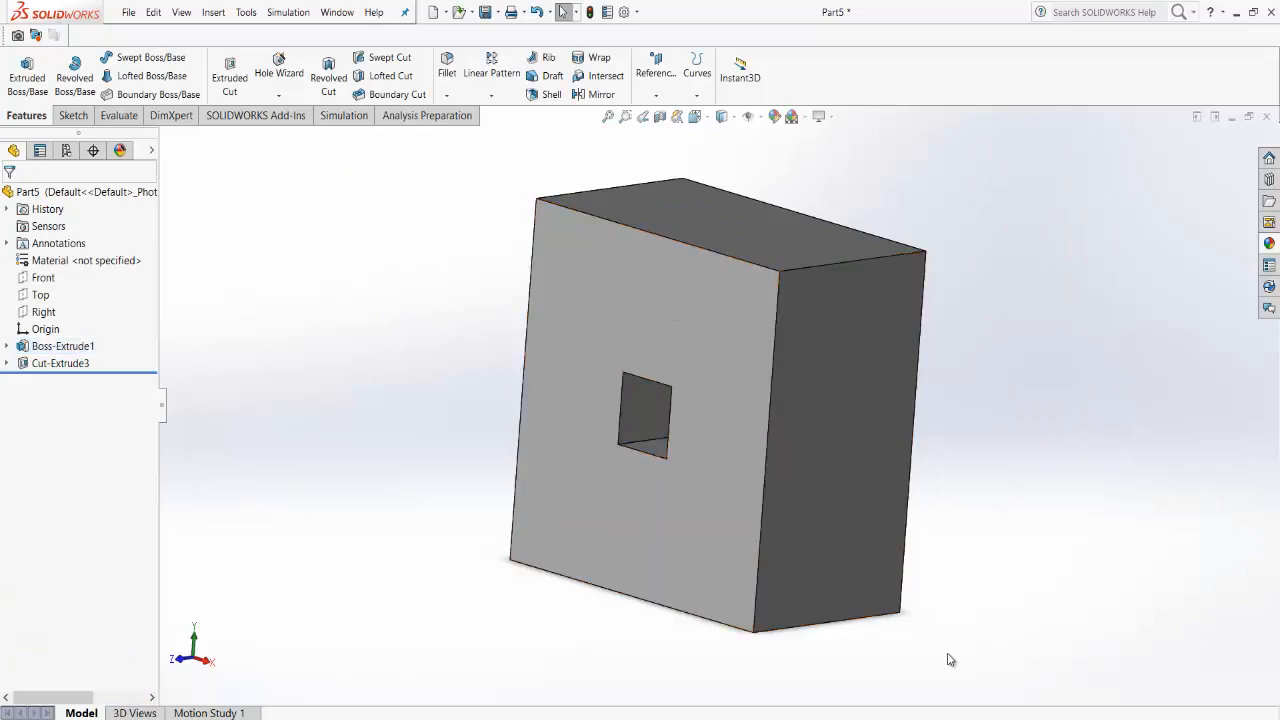
# Step: Try to apply a light green colour to the block with all its edges selected
pyautogui.moveTo(956, 663); pyautogui.dragTo(355, 185)
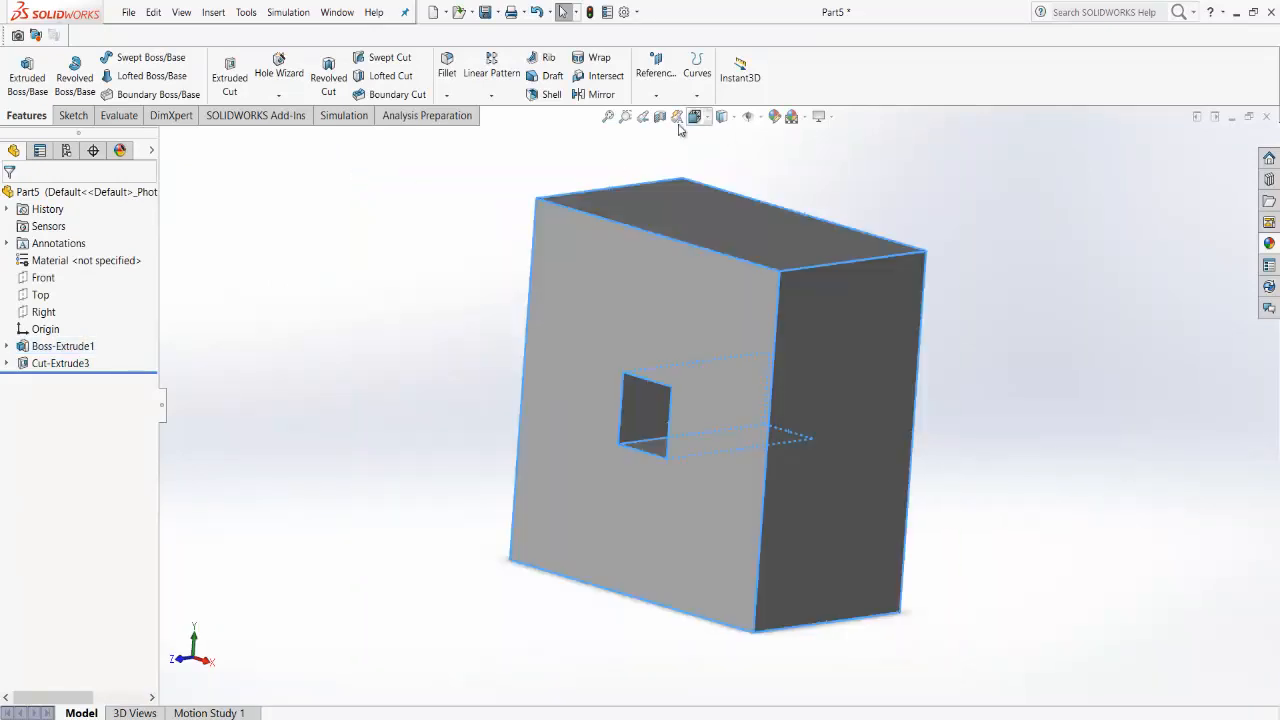
pyautogui.click(775, 117)
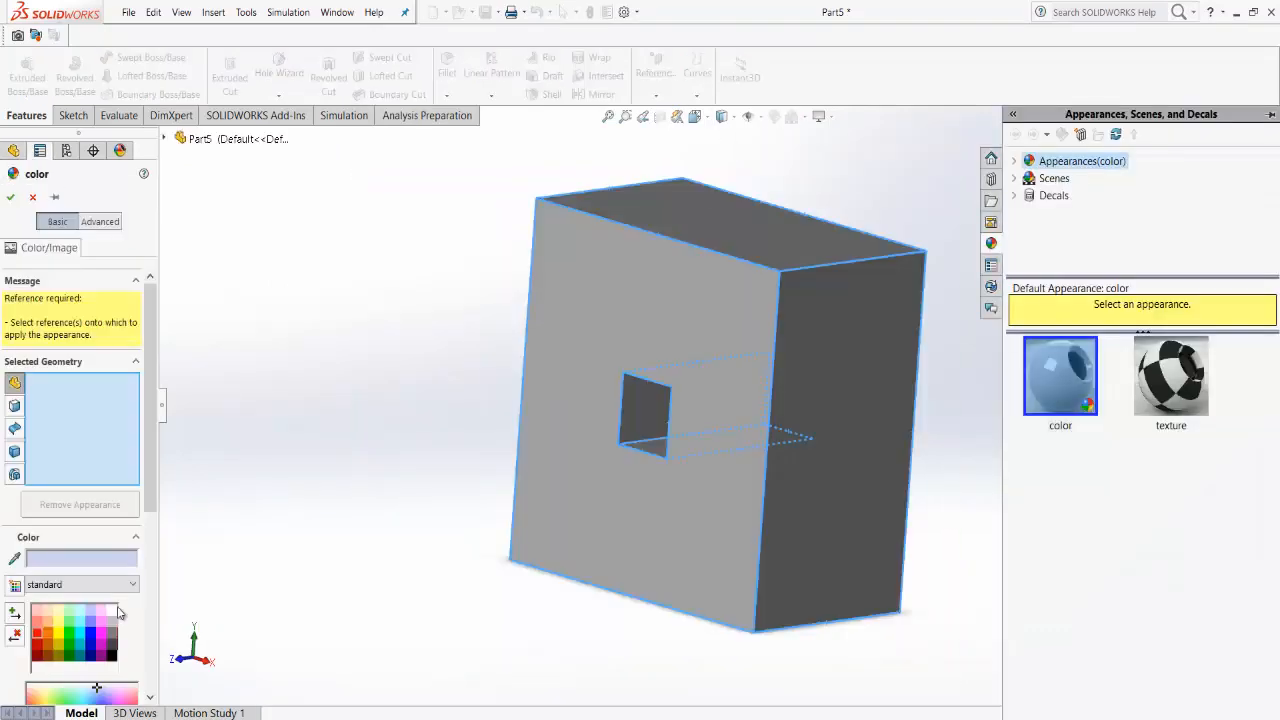
pyautogui.click(46, 698)
pyautogui.click(54, 697)
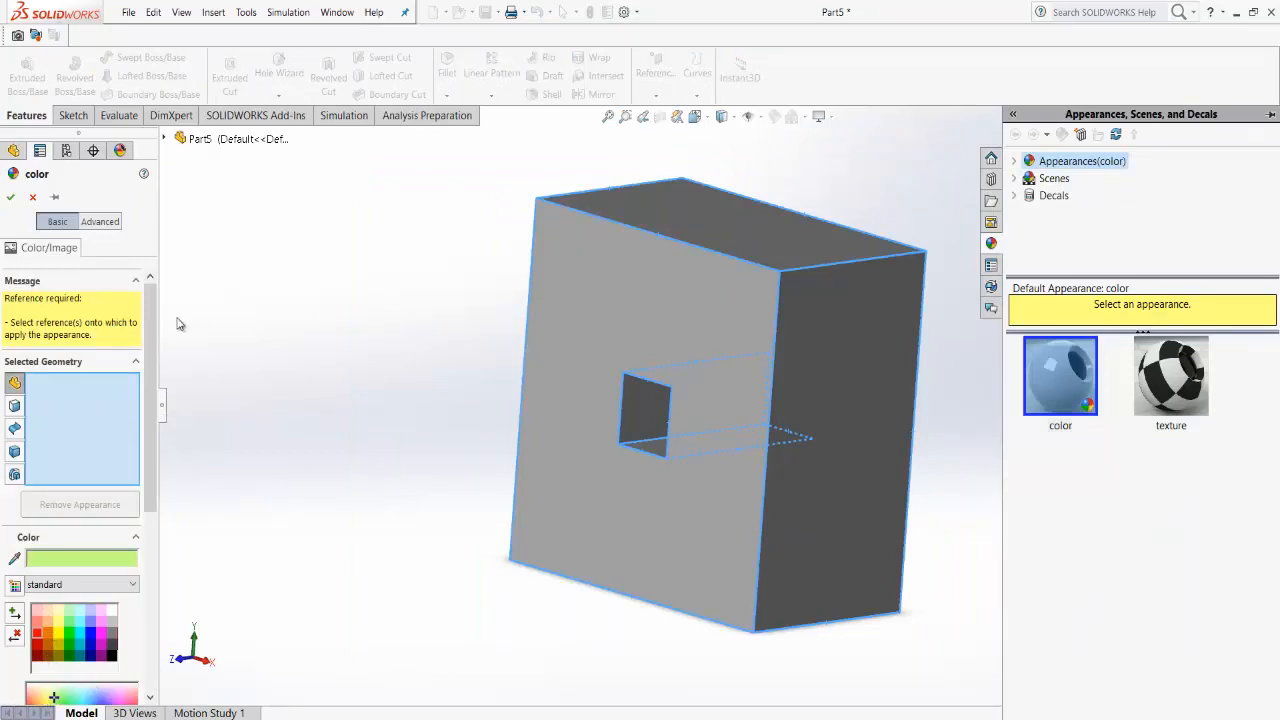
pyautogui.click(10, 197)
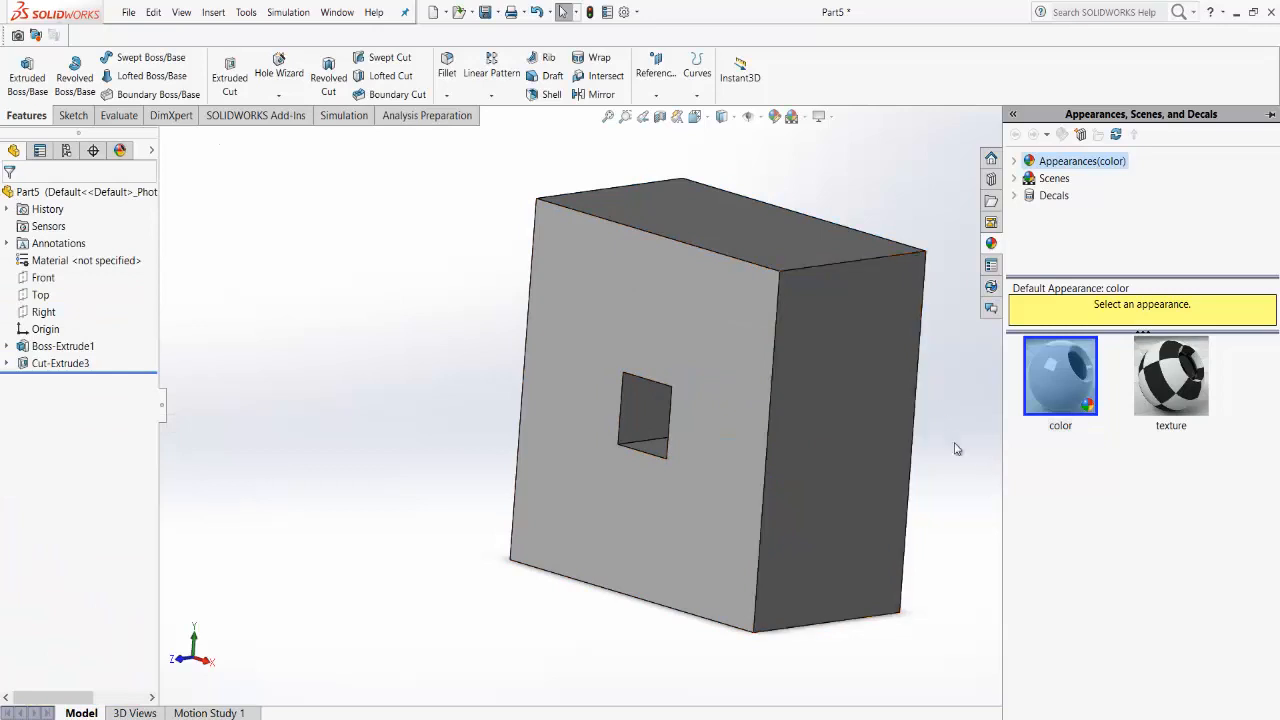
# Step: Apply a blue colour appearance to the whole block part
pyautogui.moveTo(871, 380); pyautogui.dragTo(1081, 374, button='middle')
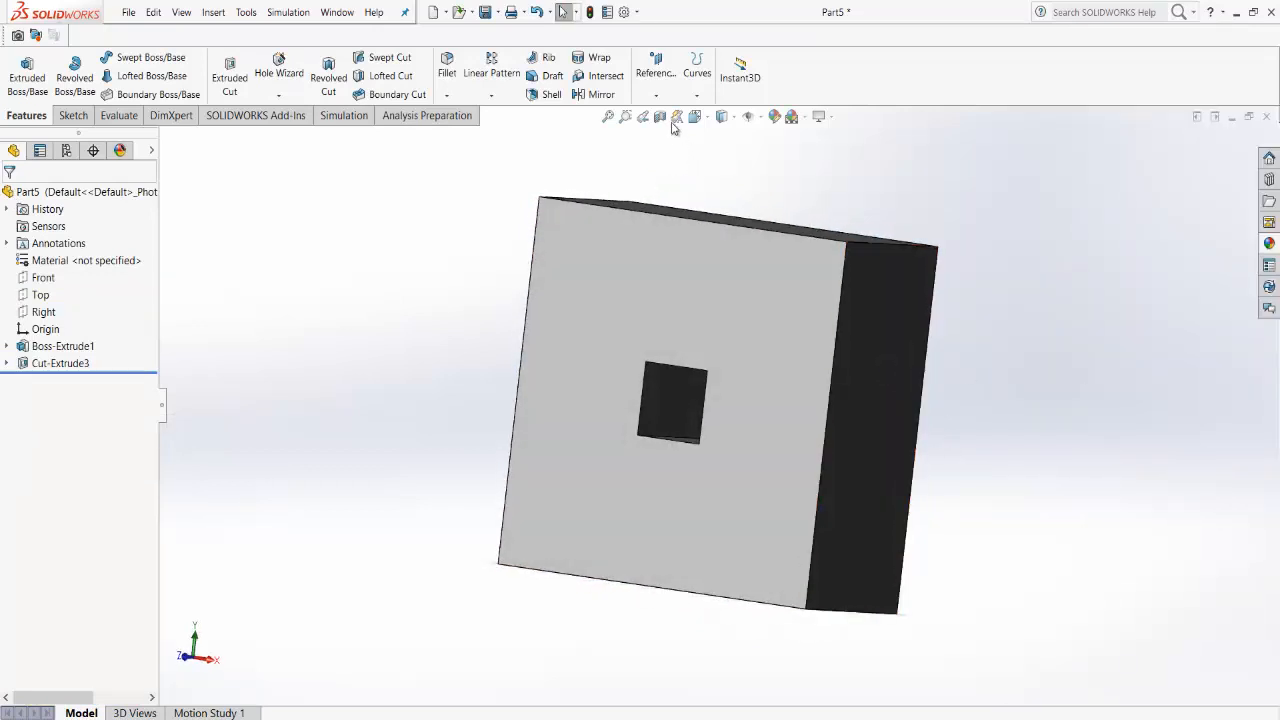
pyautogui.click(788, 117)
pyautogui.click(52, 630)
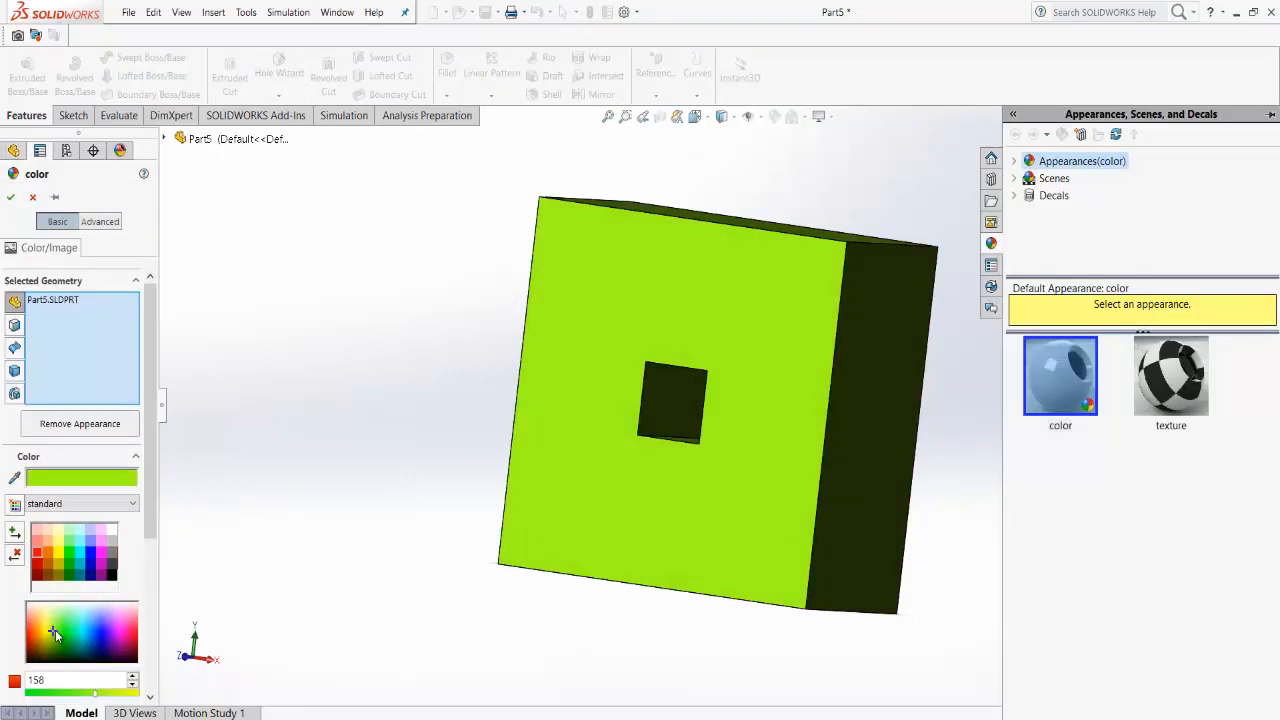
pyautogui.moveTo(702, 417); pyautogui.dragTo(662, 431, button='middle')
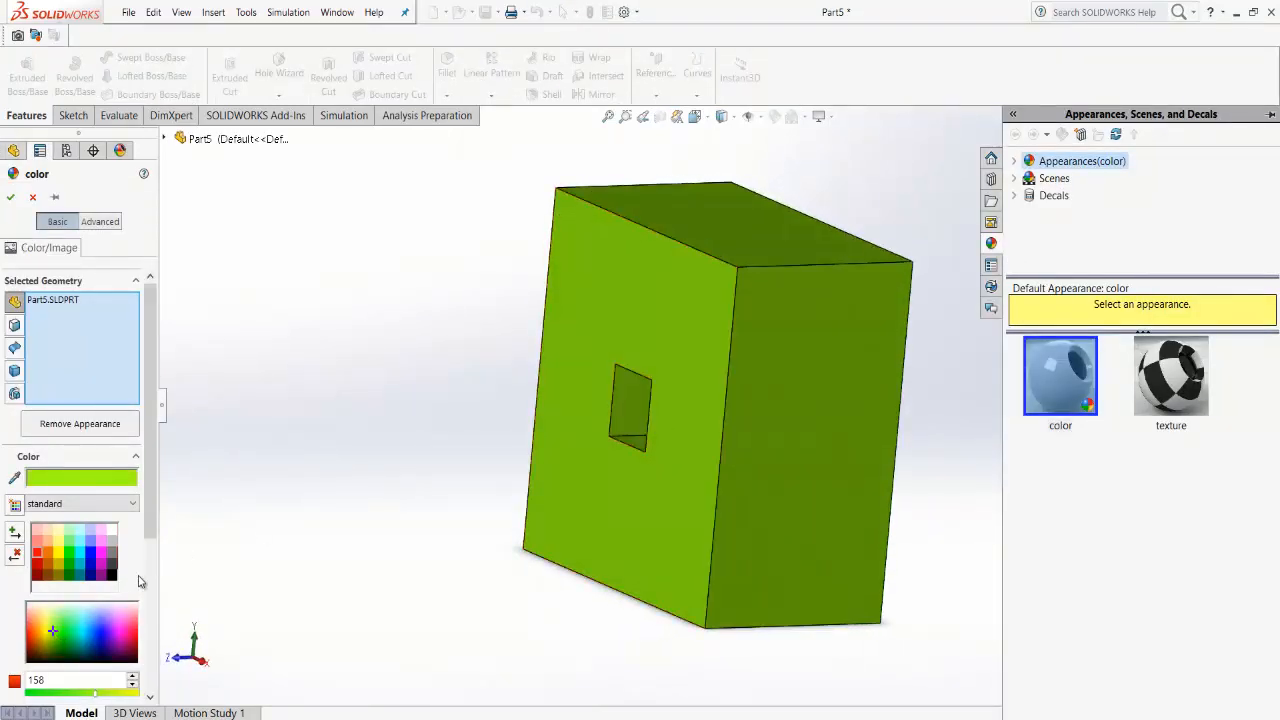
pyautogui.click(96, 629)
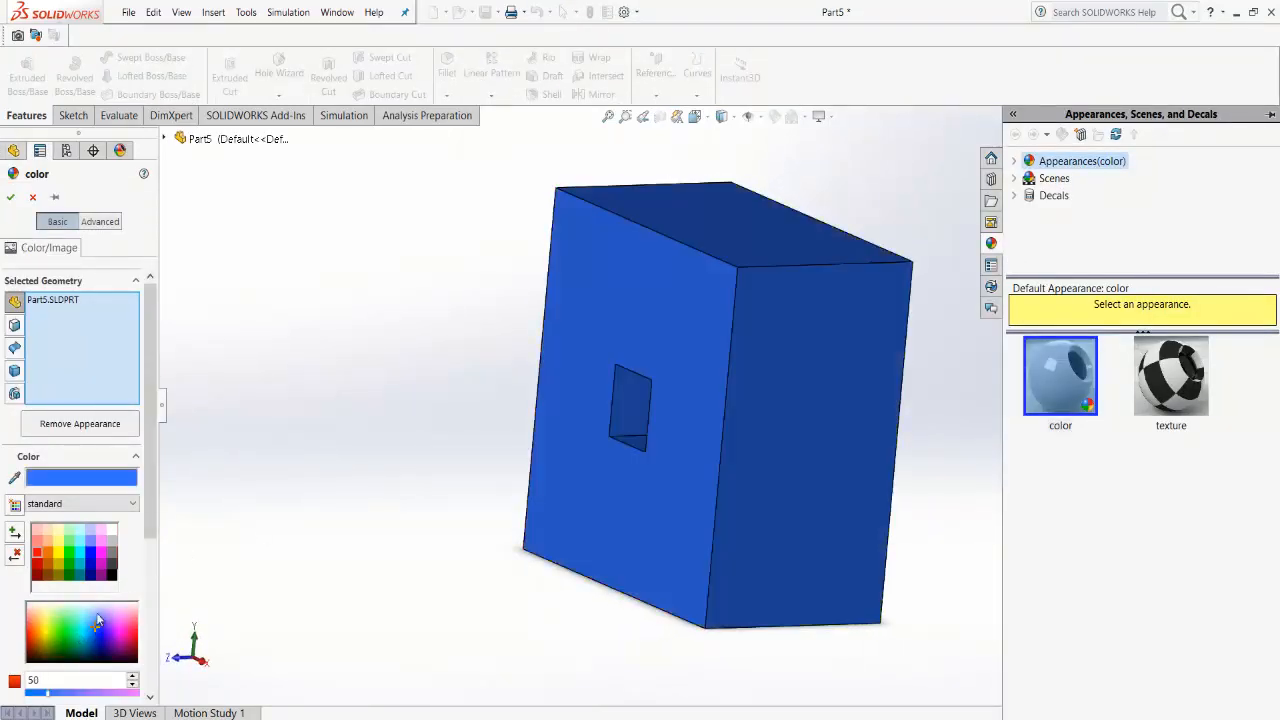
pyautogui.click(10, 197)
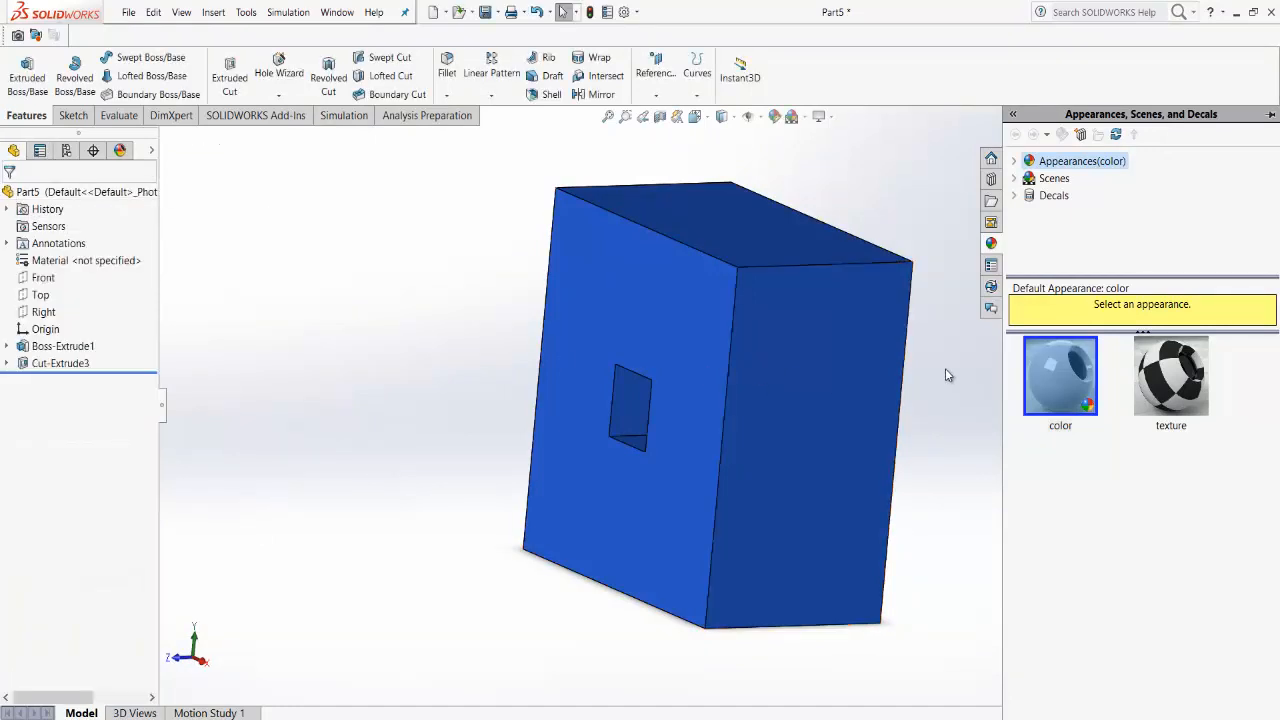
# Step: Save the block part as box1.SLDPRT in the Solidworks ME09 folder, replacing the existing file
pyautogui.click(497, 12)
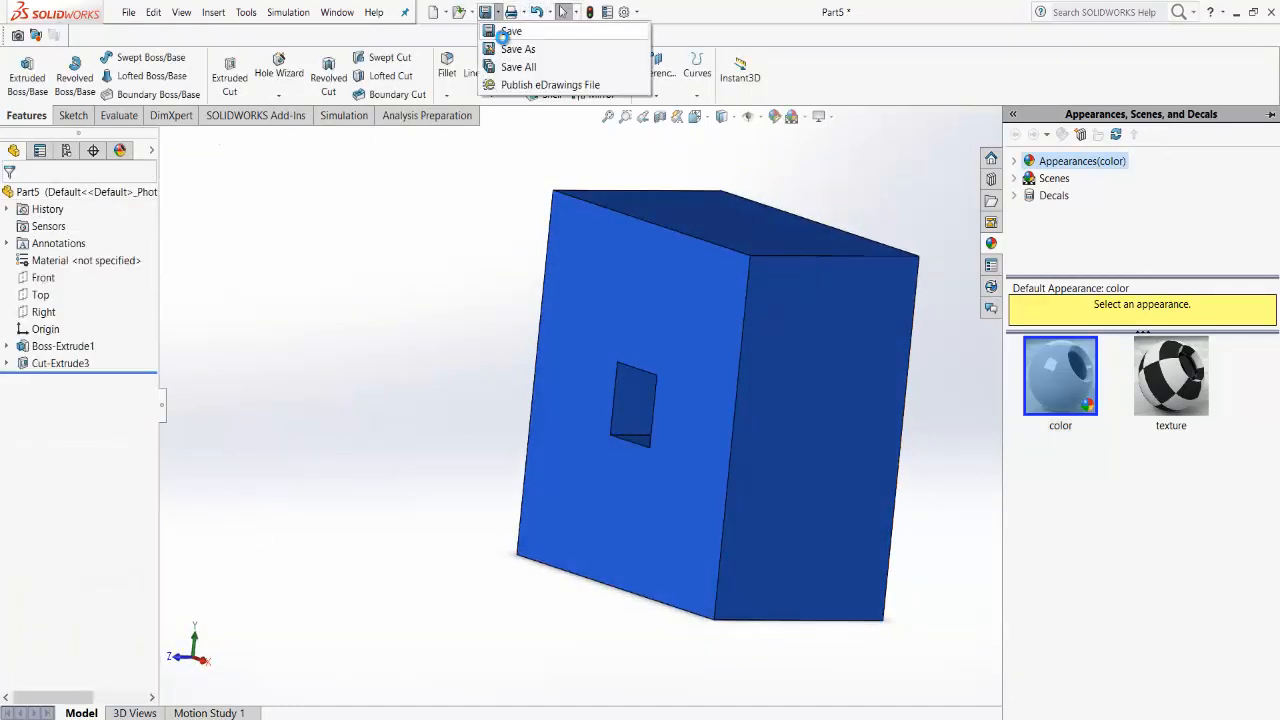
pyautogui.click(503, 33)
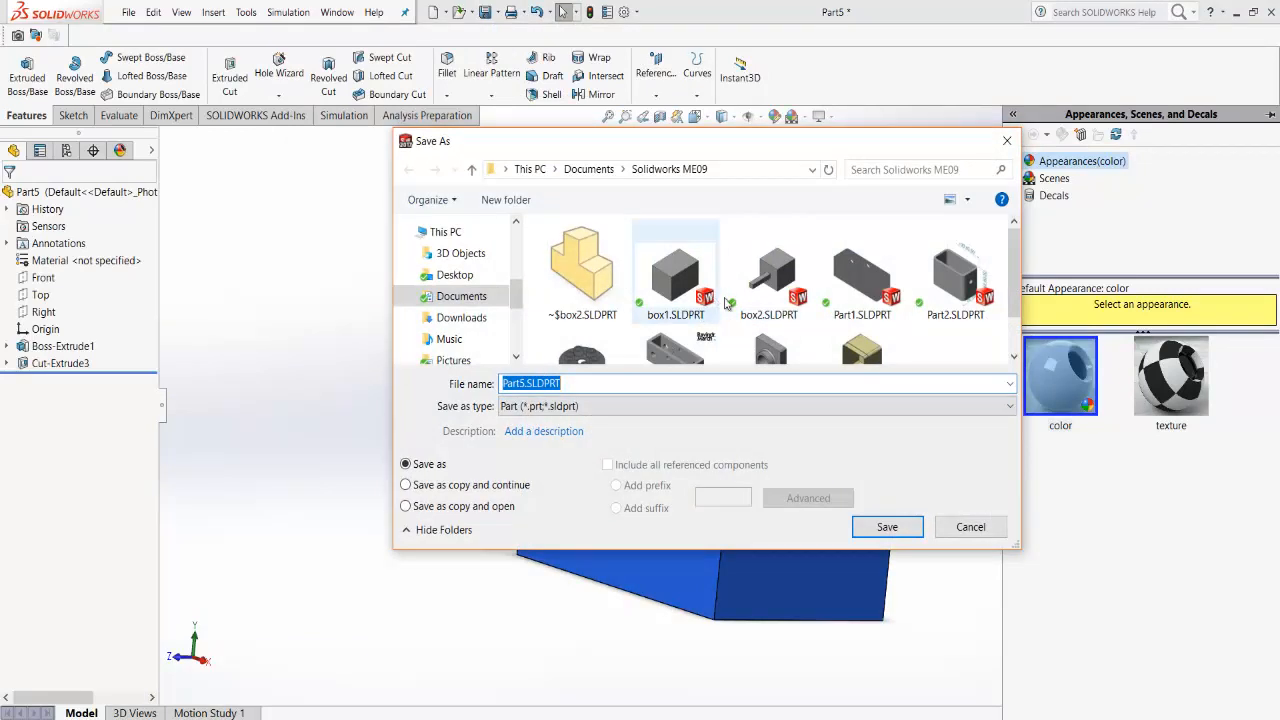
pyautogui.scroll(-1, 852, 302)
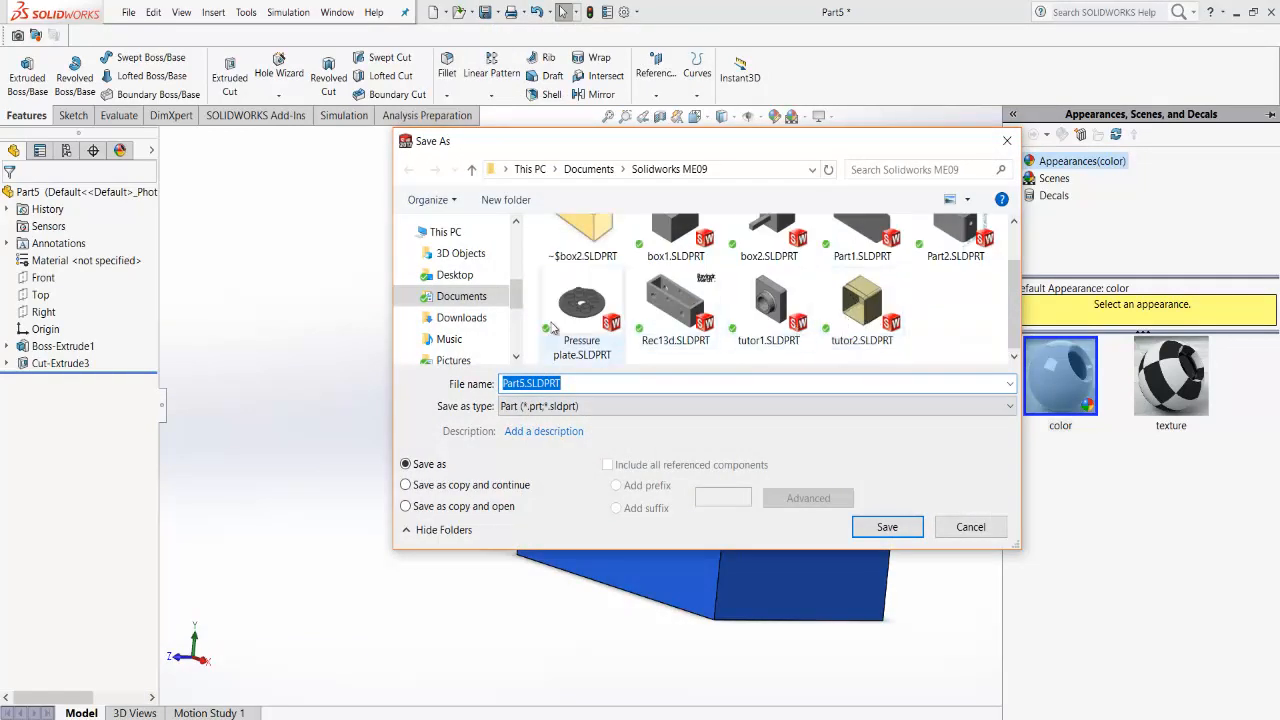
pyautogui.scroll(1, 551, 328)
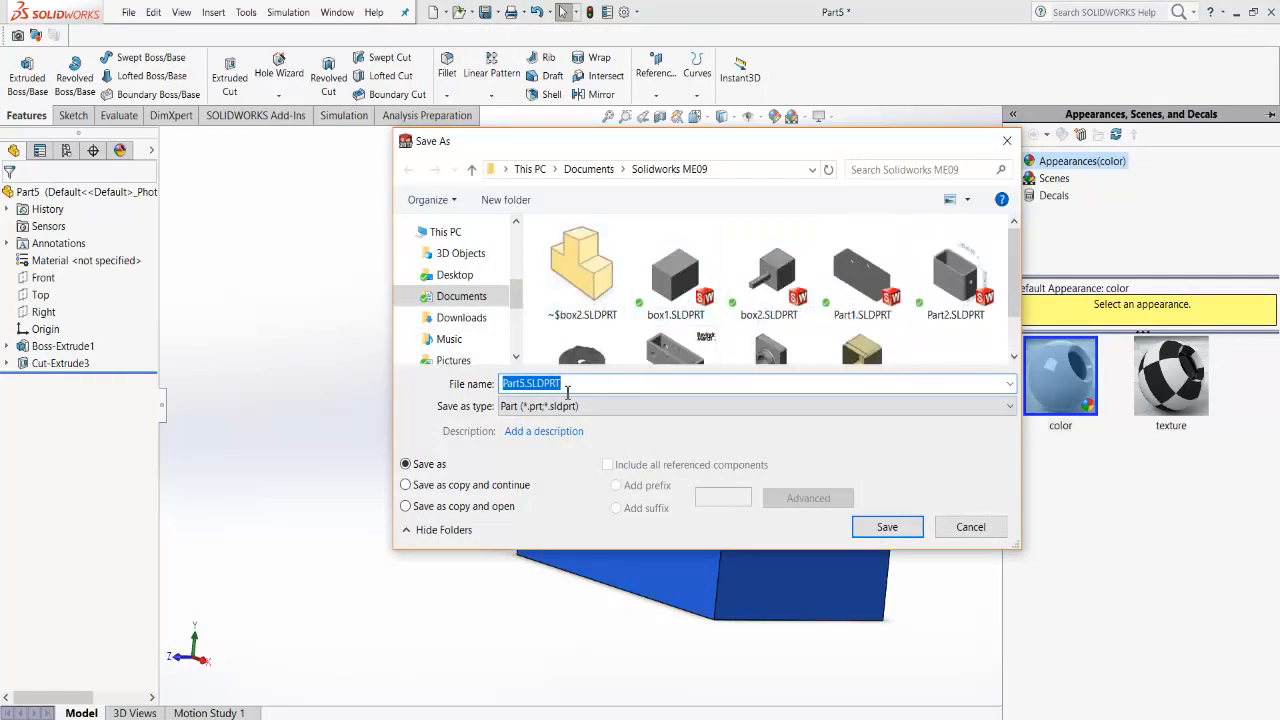
pyautogui.click(525, 384)
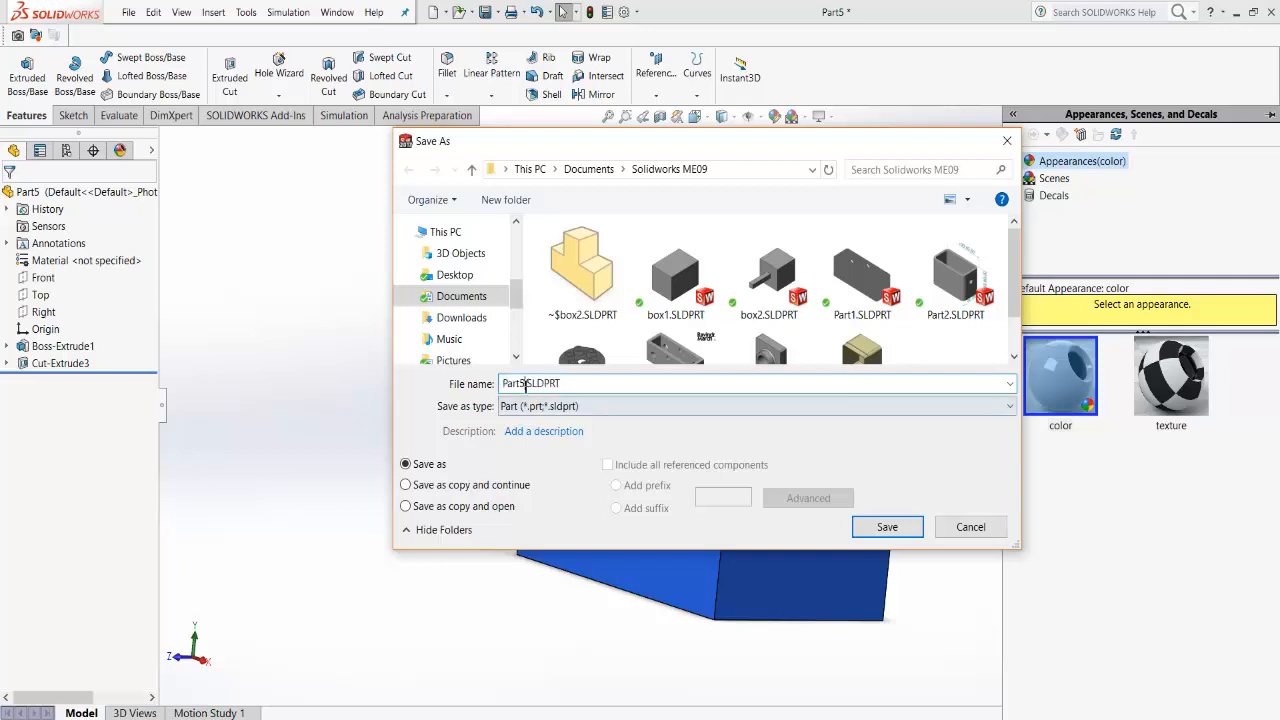
pyautogui.click(660, 292)
pyautogui.click(878, 524)
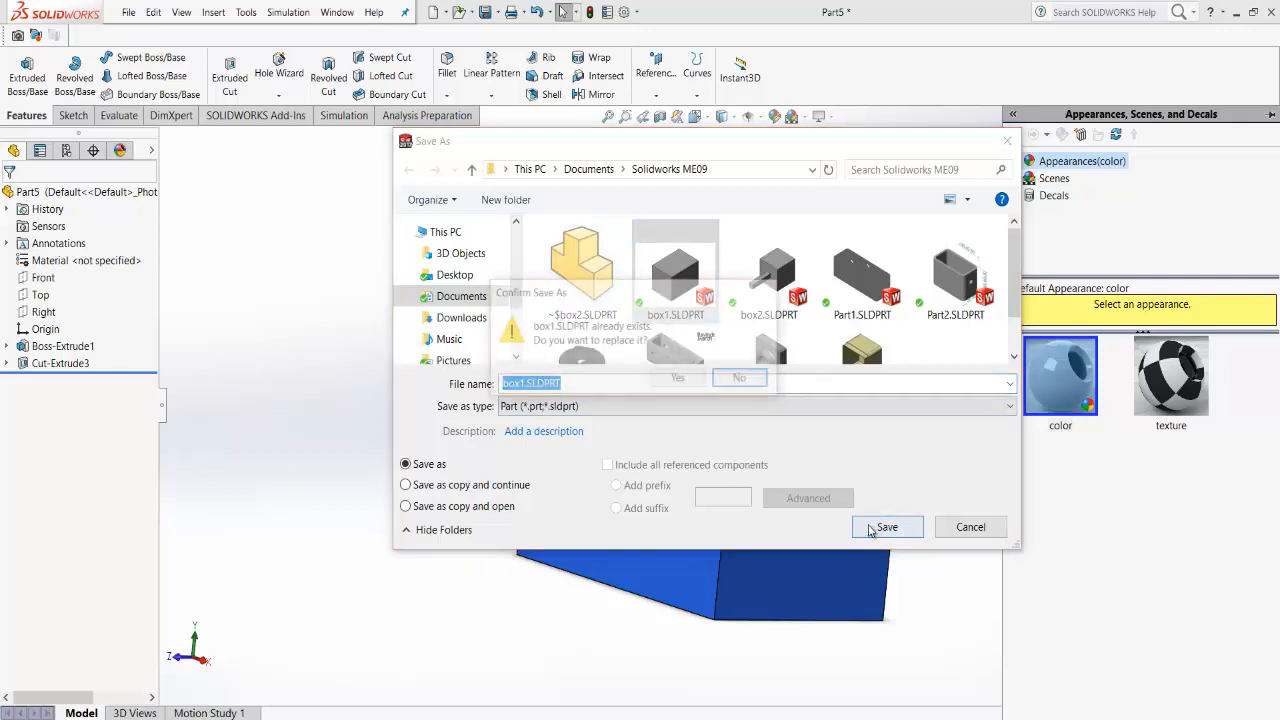
pyautogui.click(668, 378)
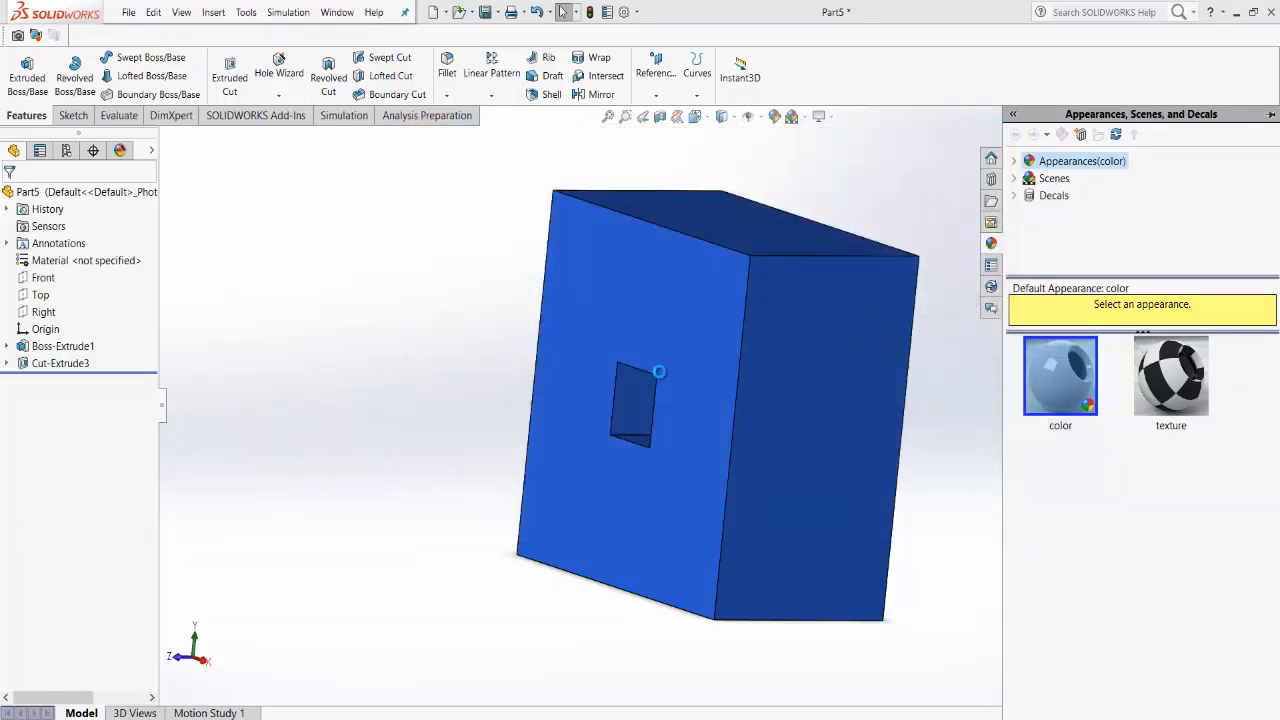
# Step: Switch to the box2 part and apply an orange colour appearance to the whole part
pyautogui.click(556, 718)
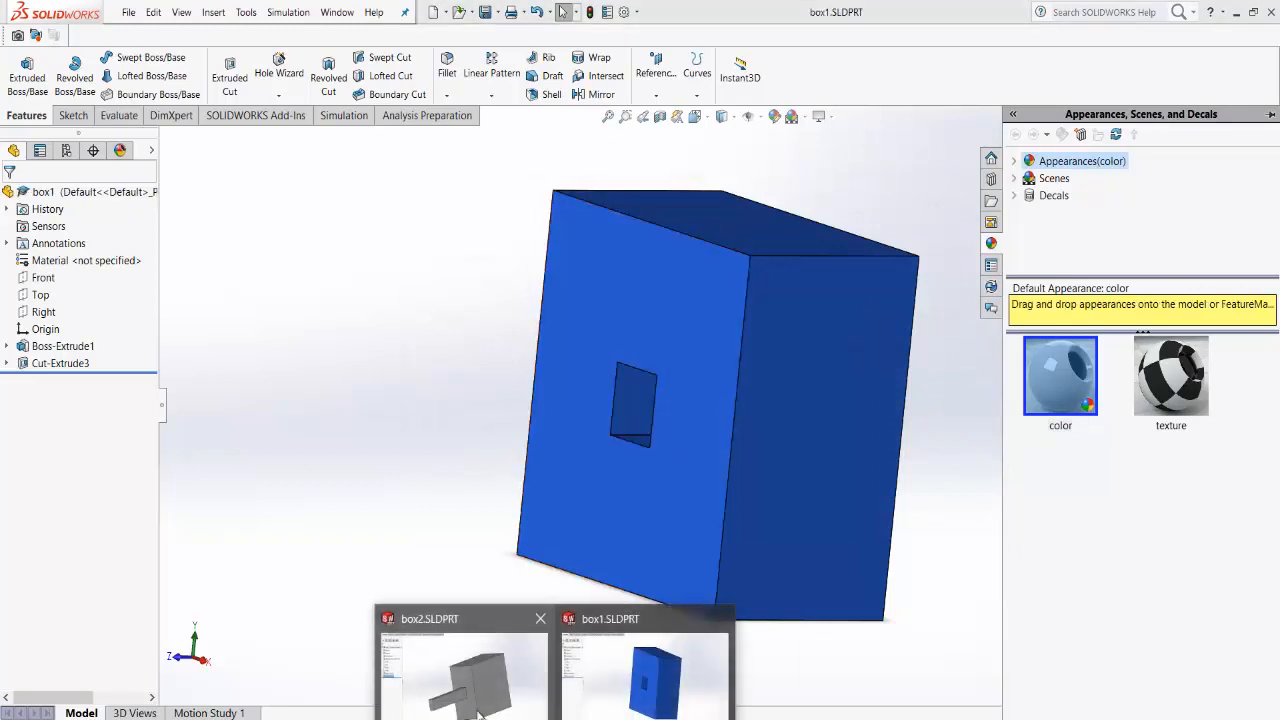
pyautogui.click(465, 672)
pyautogui.click(448, 342)
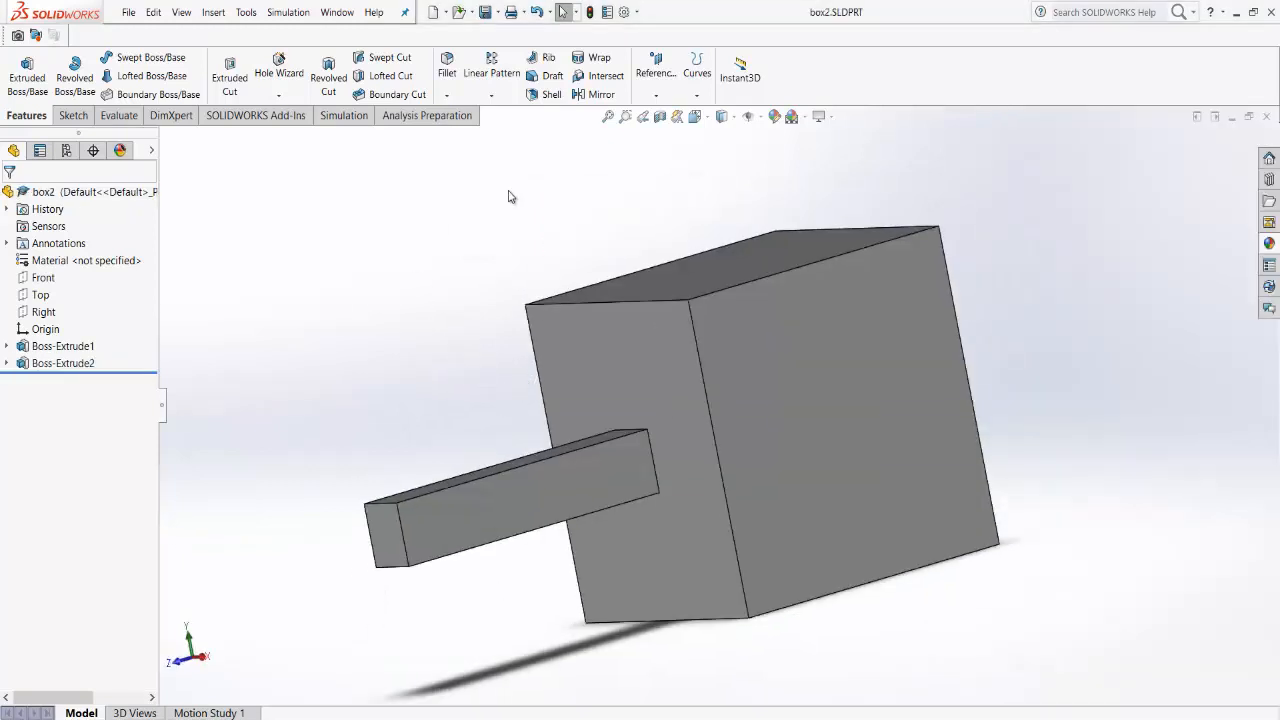
pyautogui.click(775, 116)
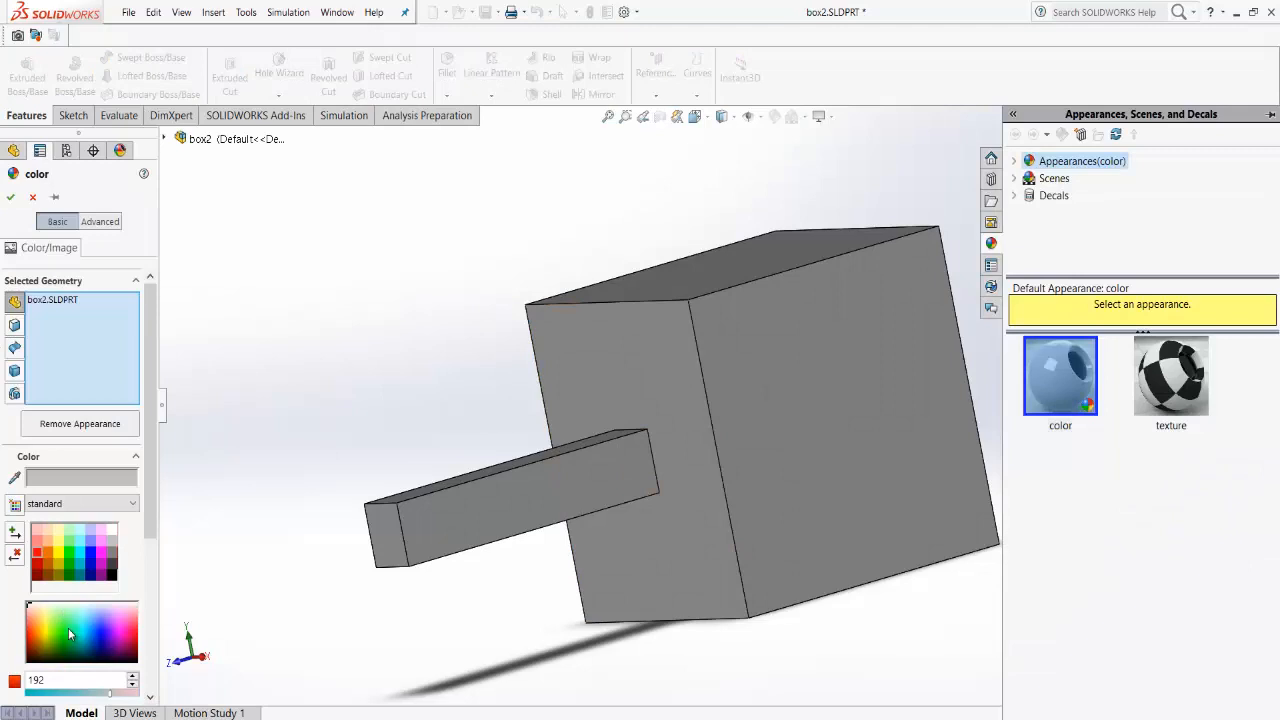
pyautogui.click(34, 628)
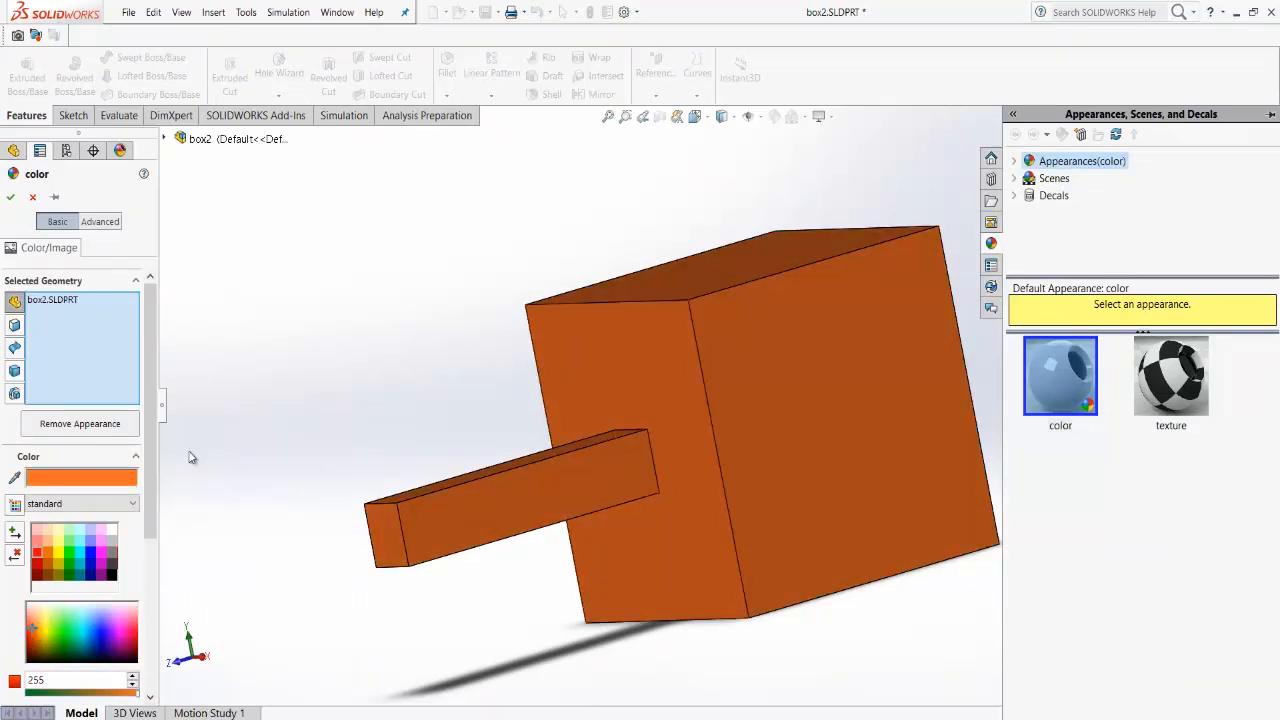
pyautogui.click(10, 196)
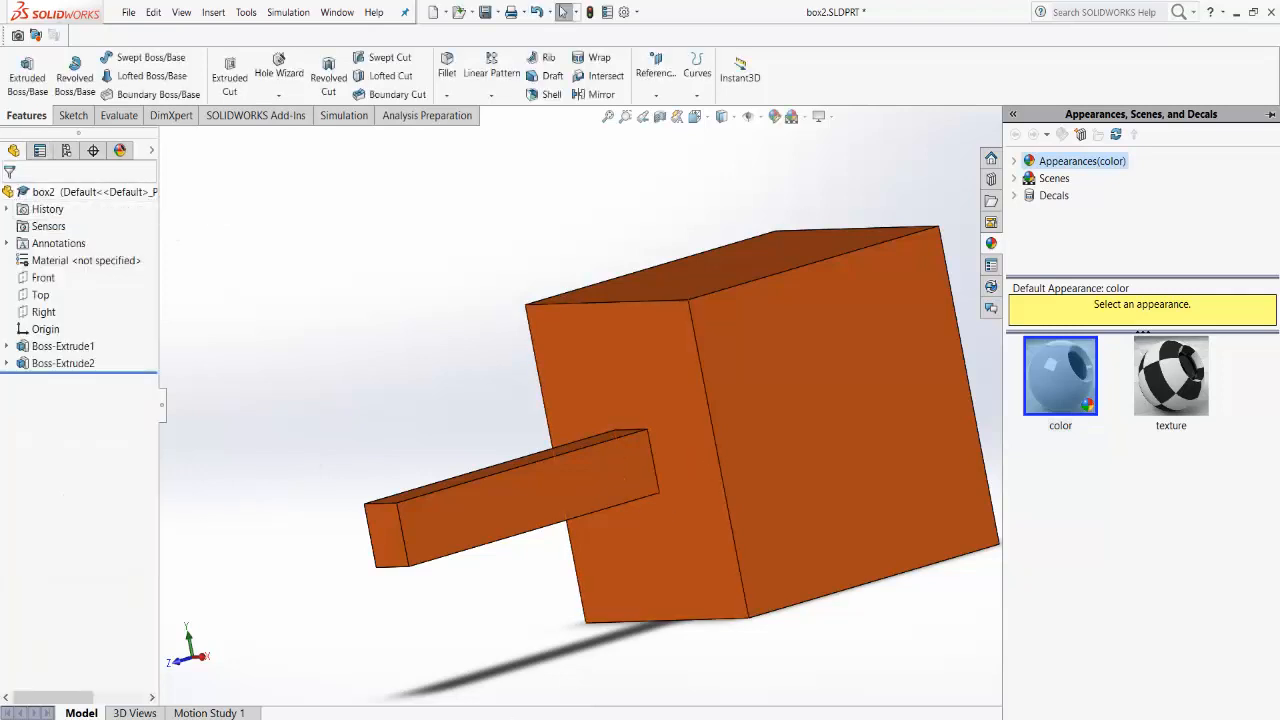
# Step: Create a new assembly document from the Tutorial assem template
pyautogui.click(615, 700)
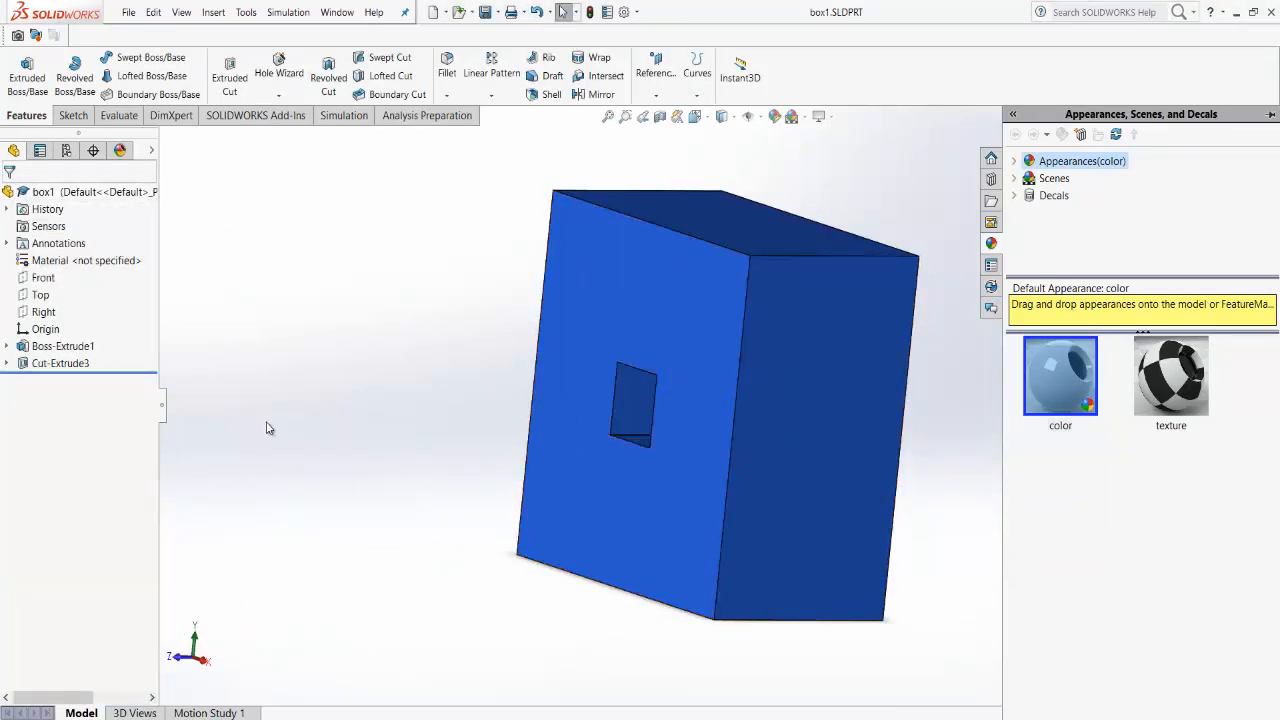
pyautogui.click(128, 12)
pyautogui.moveTo(153, 14)
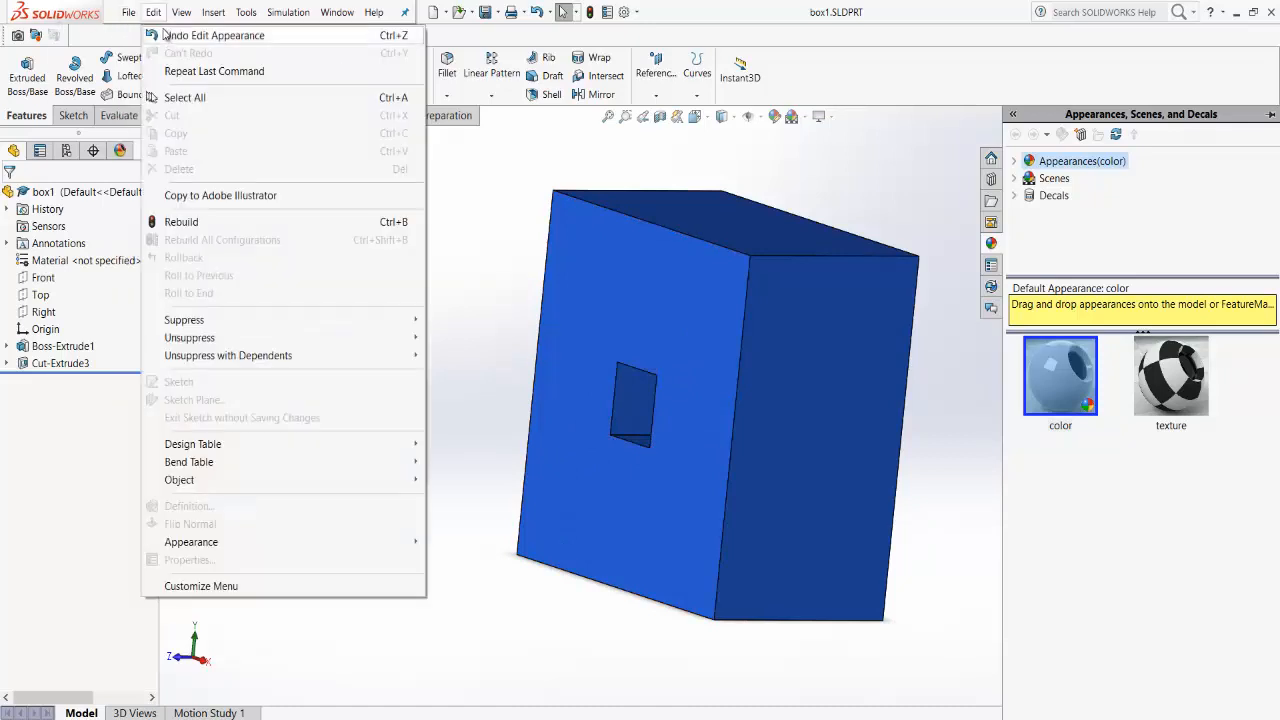
pyautogui.click(150, 34)
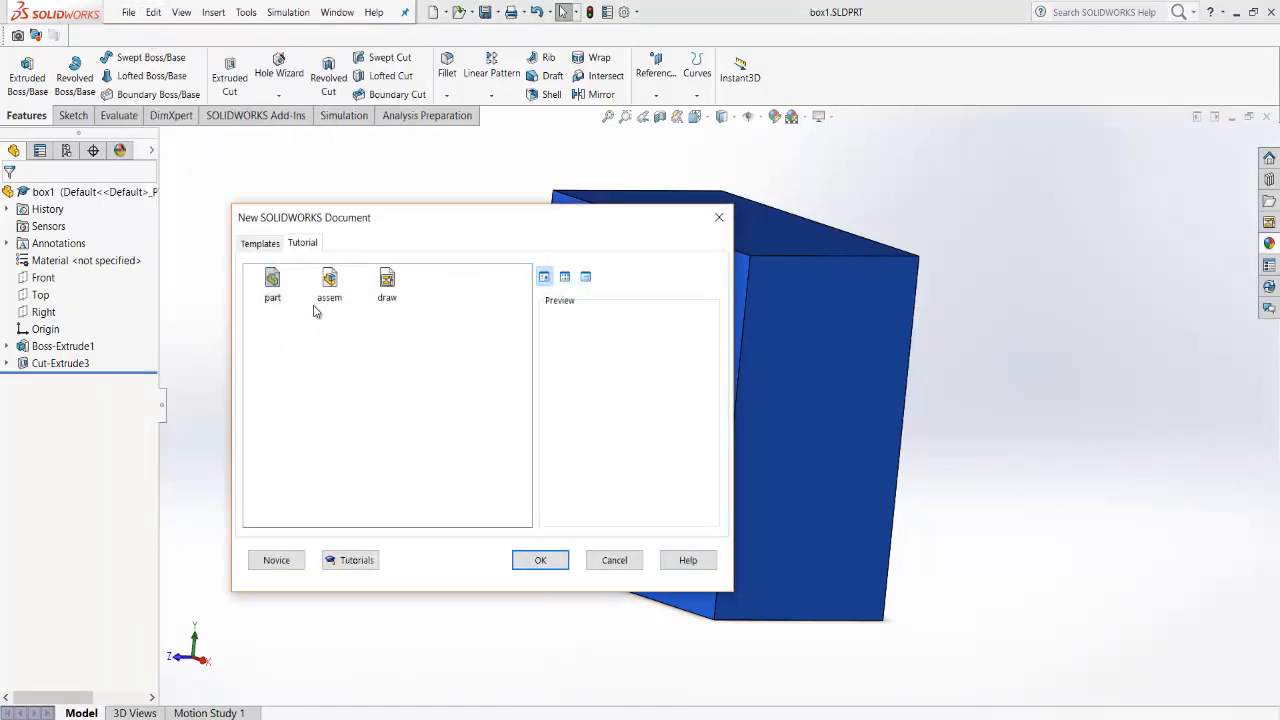
pyautogui.click(333, 296)
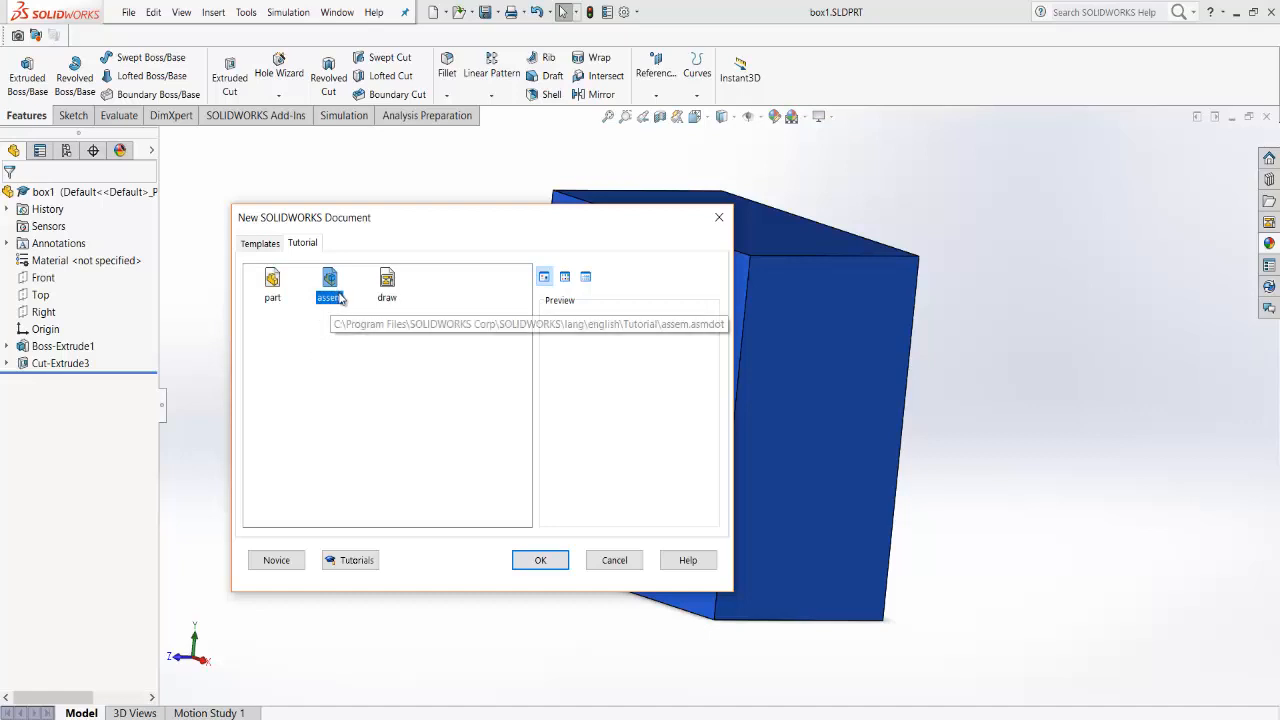
pyautogui.click(545, 558)
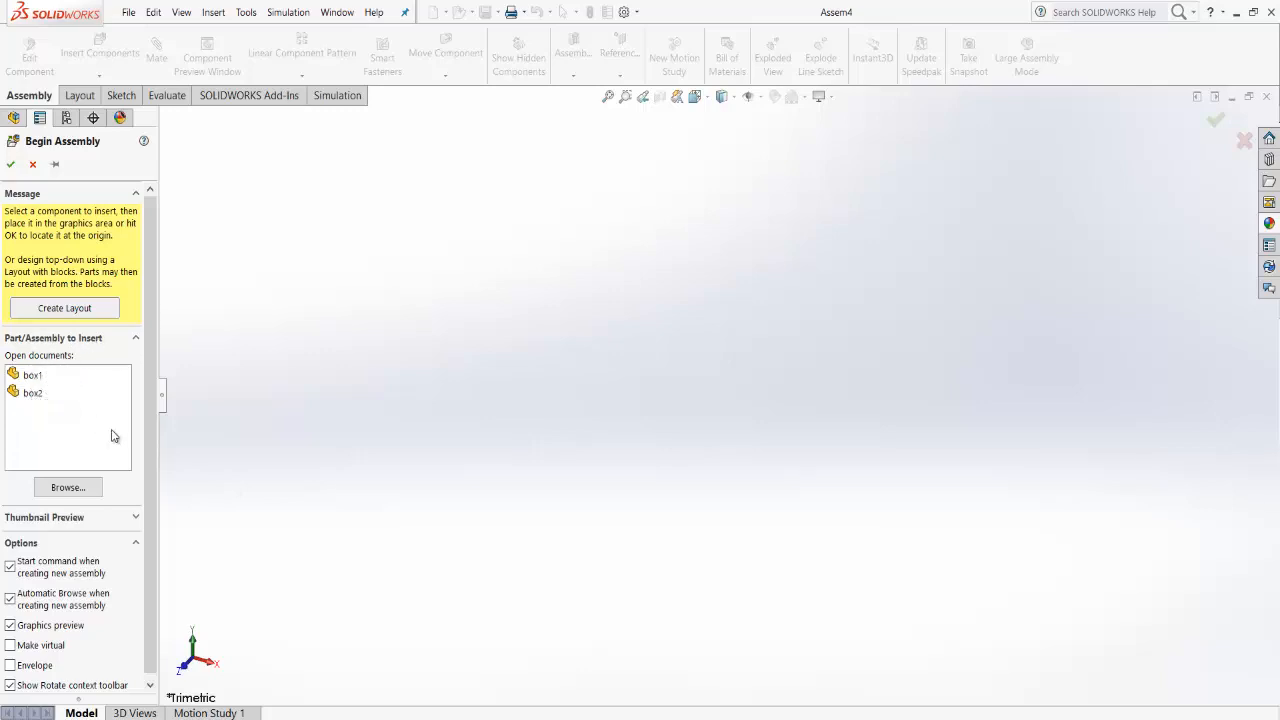
# Step: Place box1 as the assembly's first component and insert box2 beside it with its peg facing forward
pyautogui.click(34, 377)
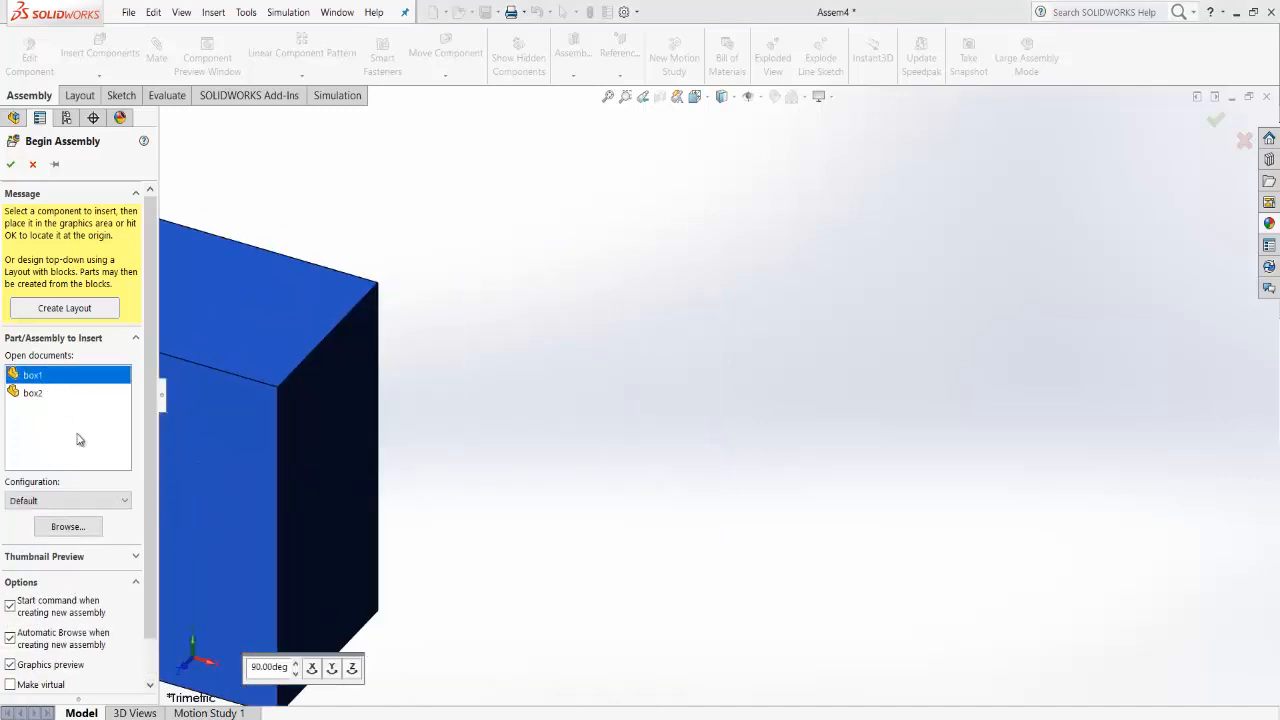
pyautogui.click(567, 432)
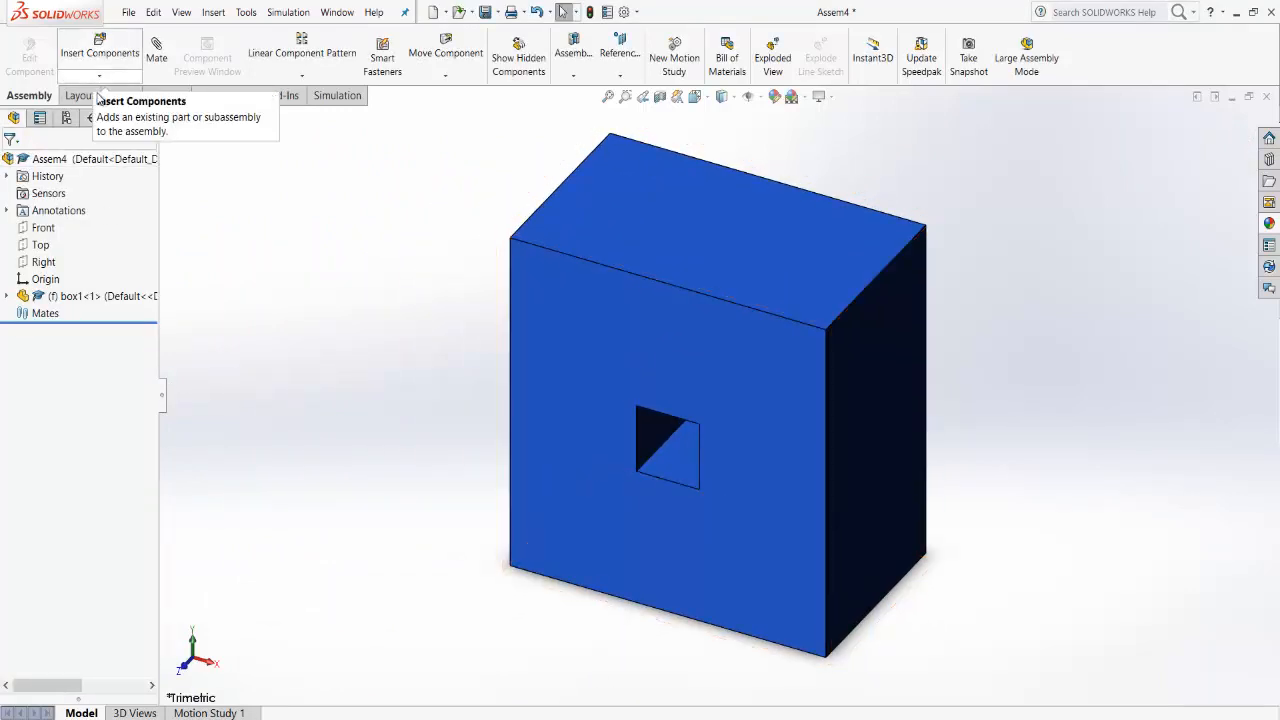
pyautogui.click(99, 55)
pyautogui.click(42, 376)
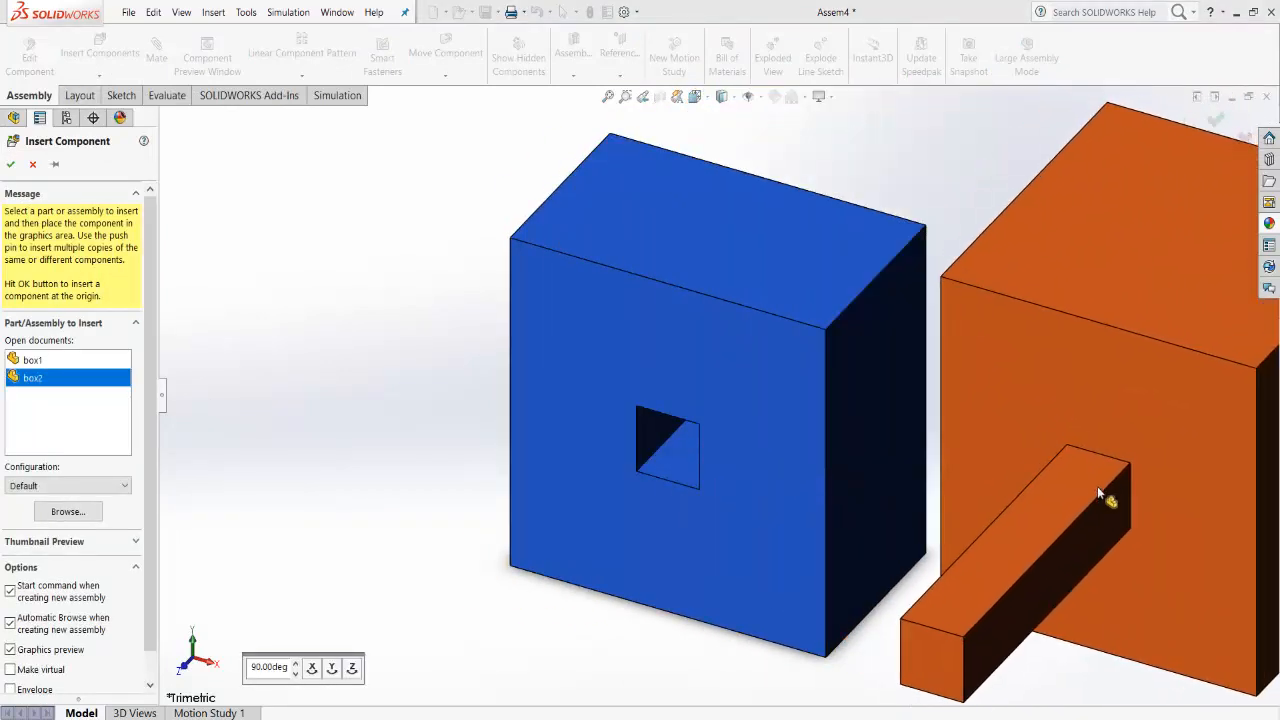
pyautogui.click(1099, 481)
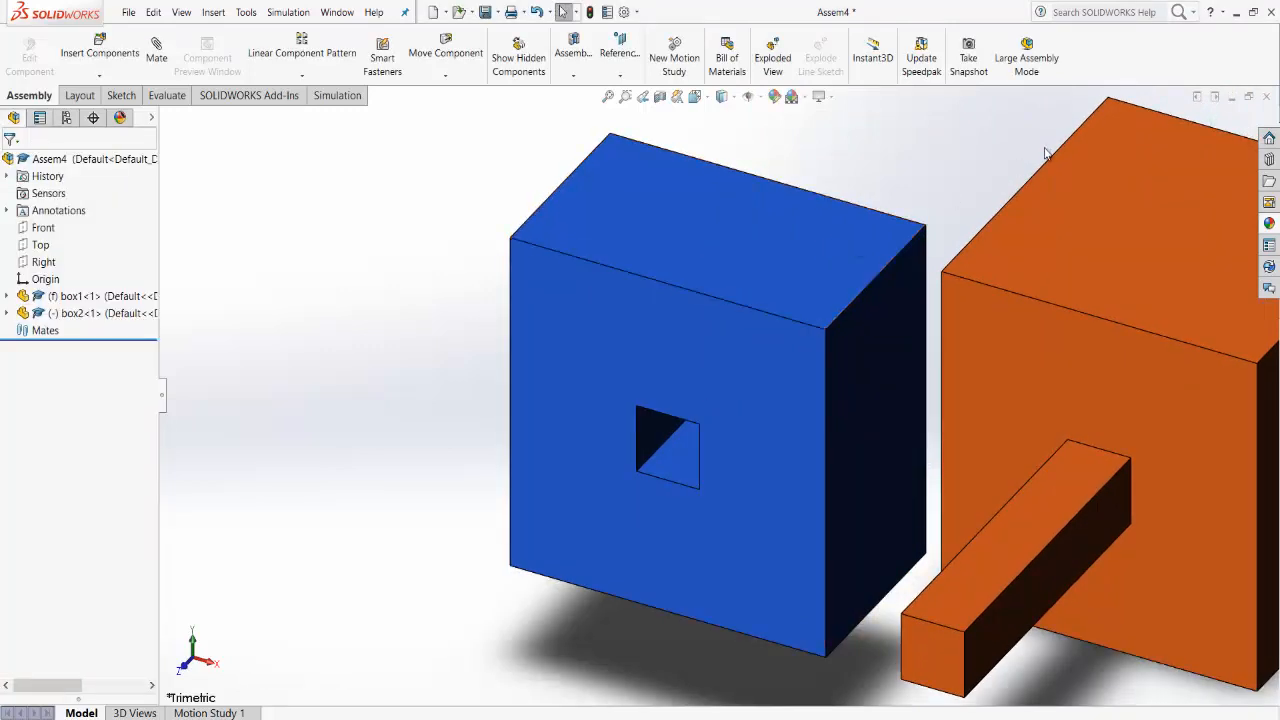
# Step: Start a mate between box1's rear face and the face of box2 that carries the peg
pyautogui.click(609, 98)
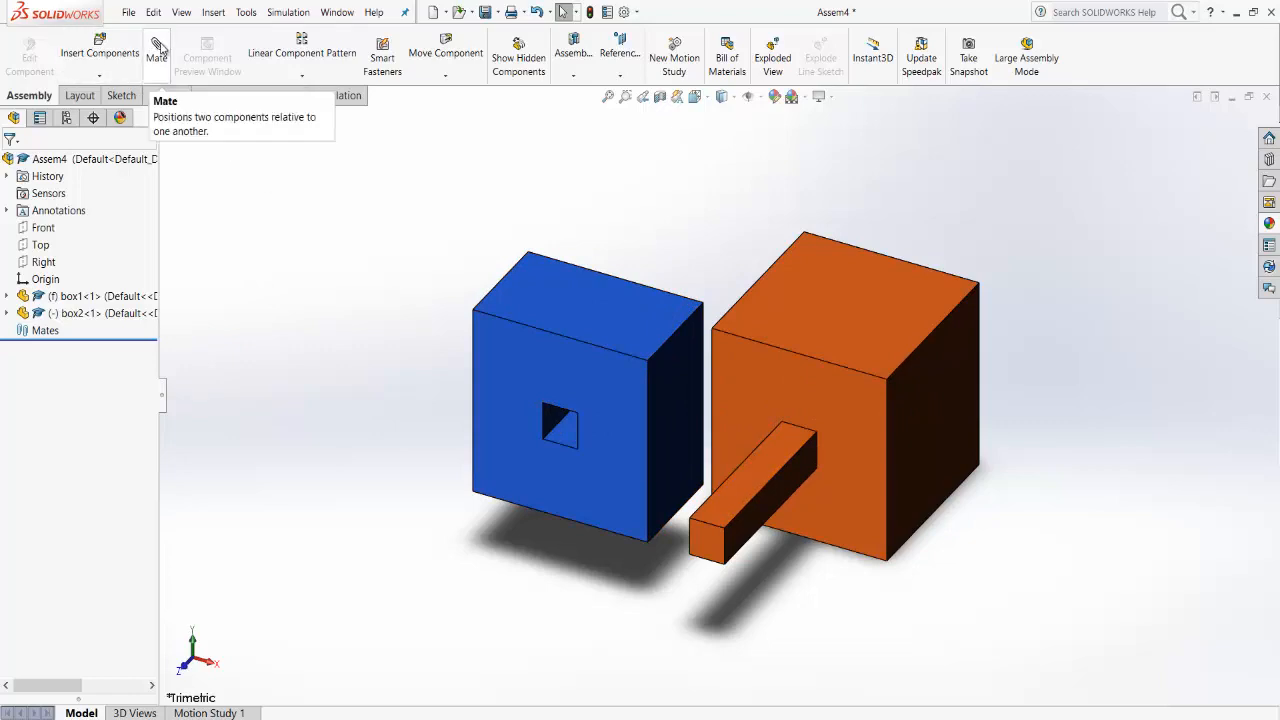
pyautogui.click(158, 46)
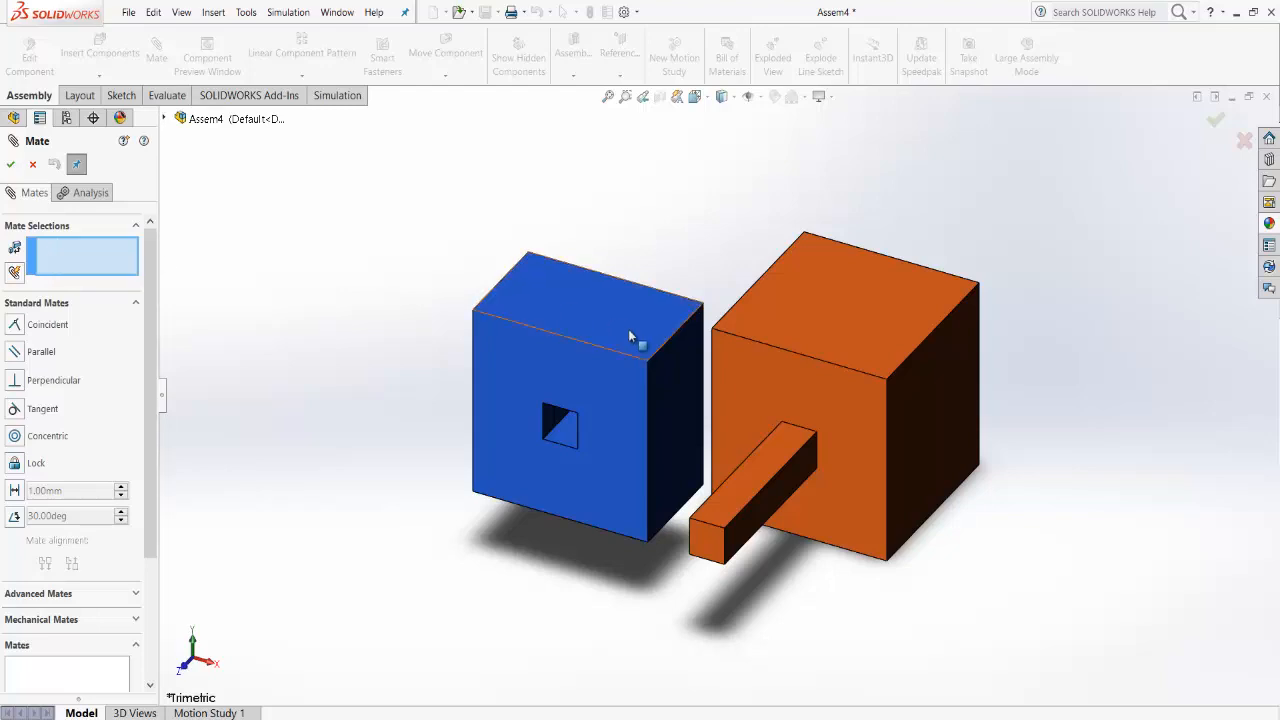
pyautogui.moveTo(992, 476); pyautogui.dragTo(874, 477, button='middle')
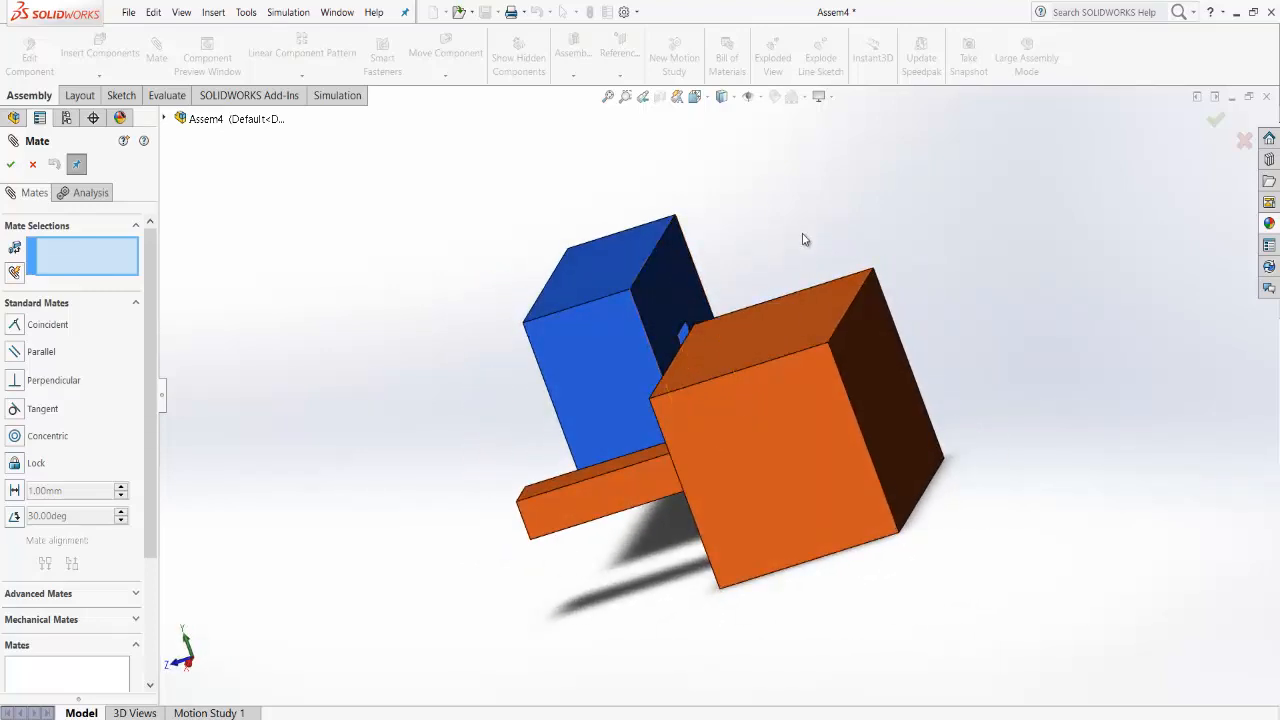
pyautogui.moveTo(706, 261); pyautogui.dragTo(799, 360, button='middle')
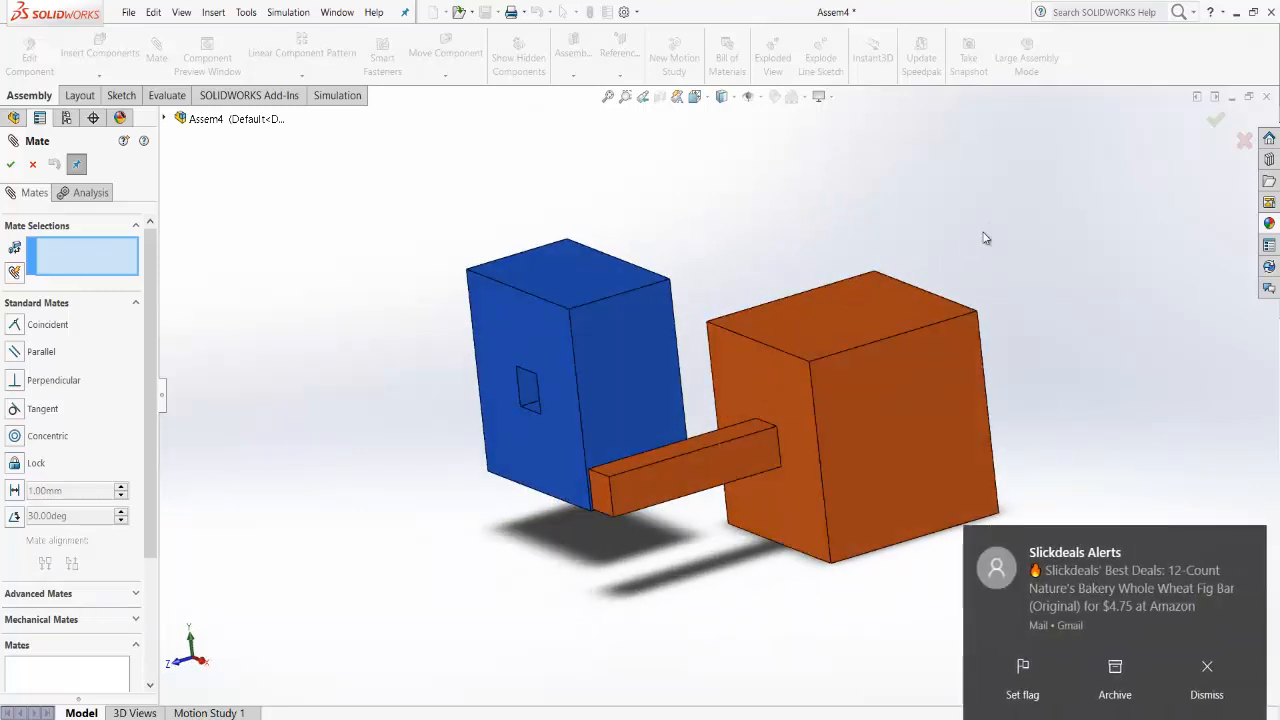
pyautogui.moveTo(990, 215); pyautogui.dragTo(880, 268, button='middle')
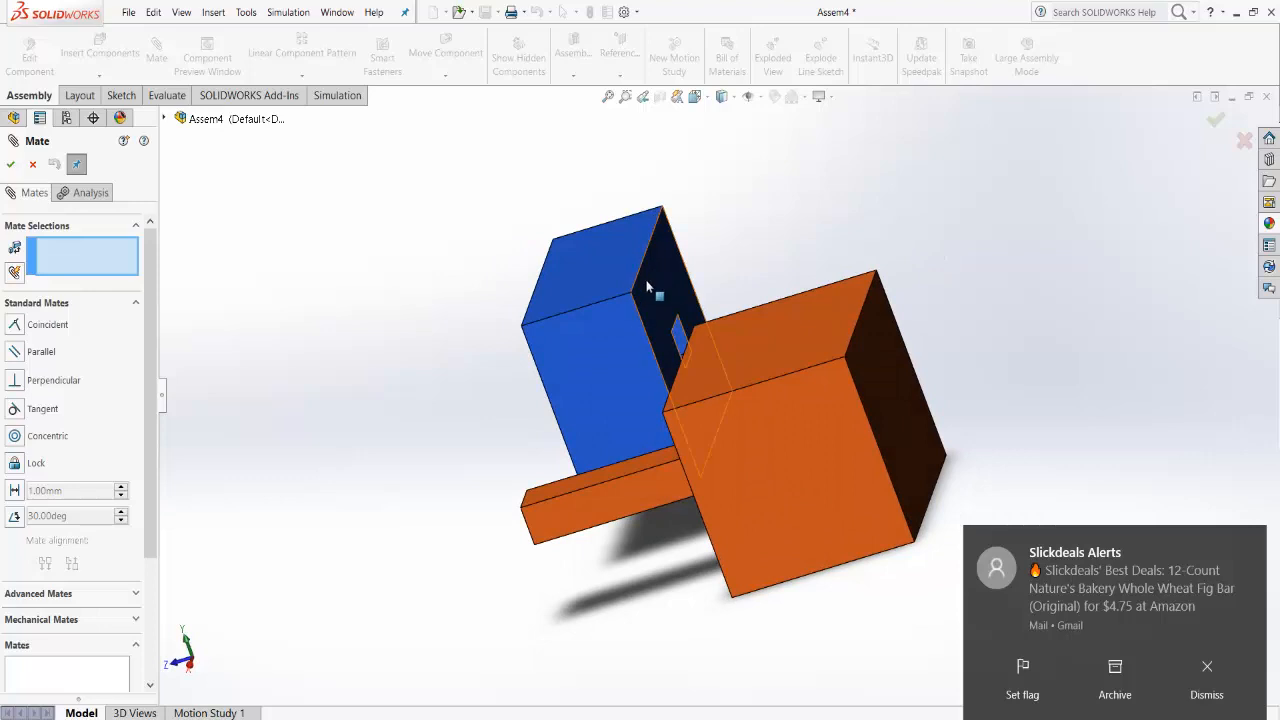
pyautogui.click(645, 280)
pyautogui.moveTo(905, 220); pyautogui.dragTo(757, 400, button='middle')
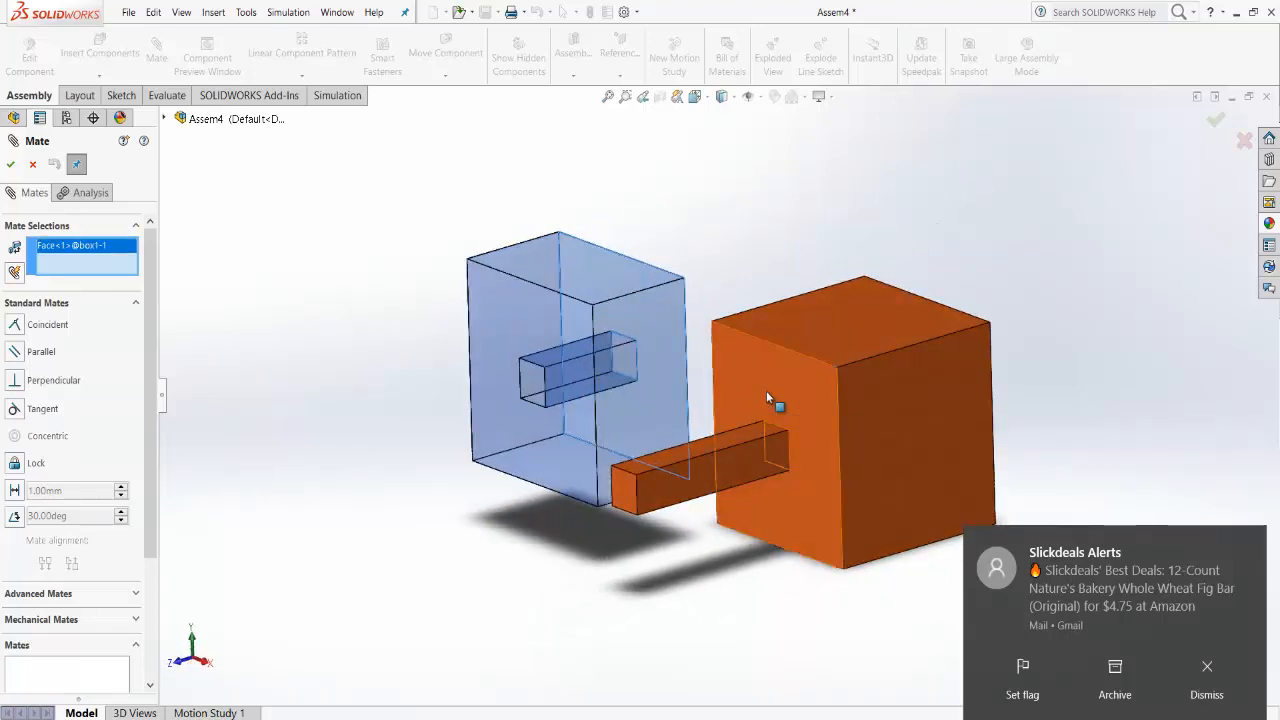
pyautogui.click(767, 397)
pyautogui.moveTo(1063, 271); pyautogui.dragTo(1086, 303, button='middle')
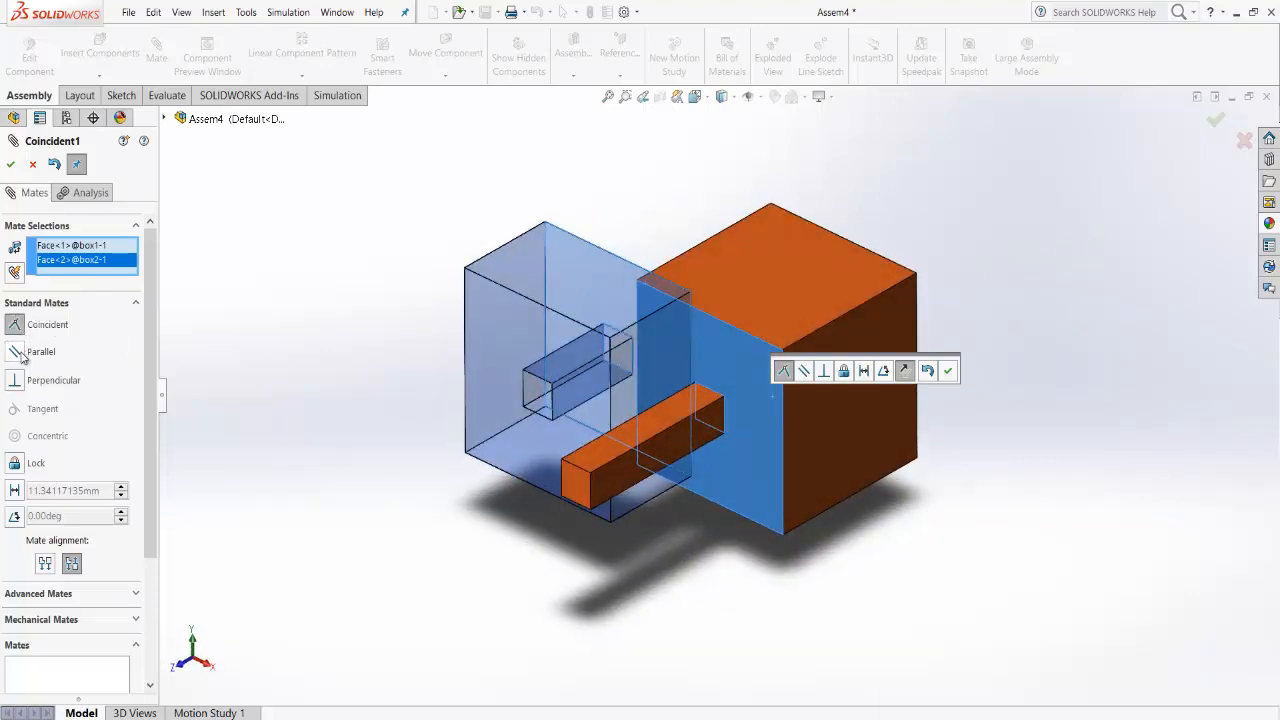
# Step: Try a Parallel mate between the two selected faces and switch it back to Coincident
pyautogui.click(19, 356)
pyautogui.moveTo(988, 351); pyautogui.dragTo(948, 346, button='middle')
pyautogui.click(15, 325)
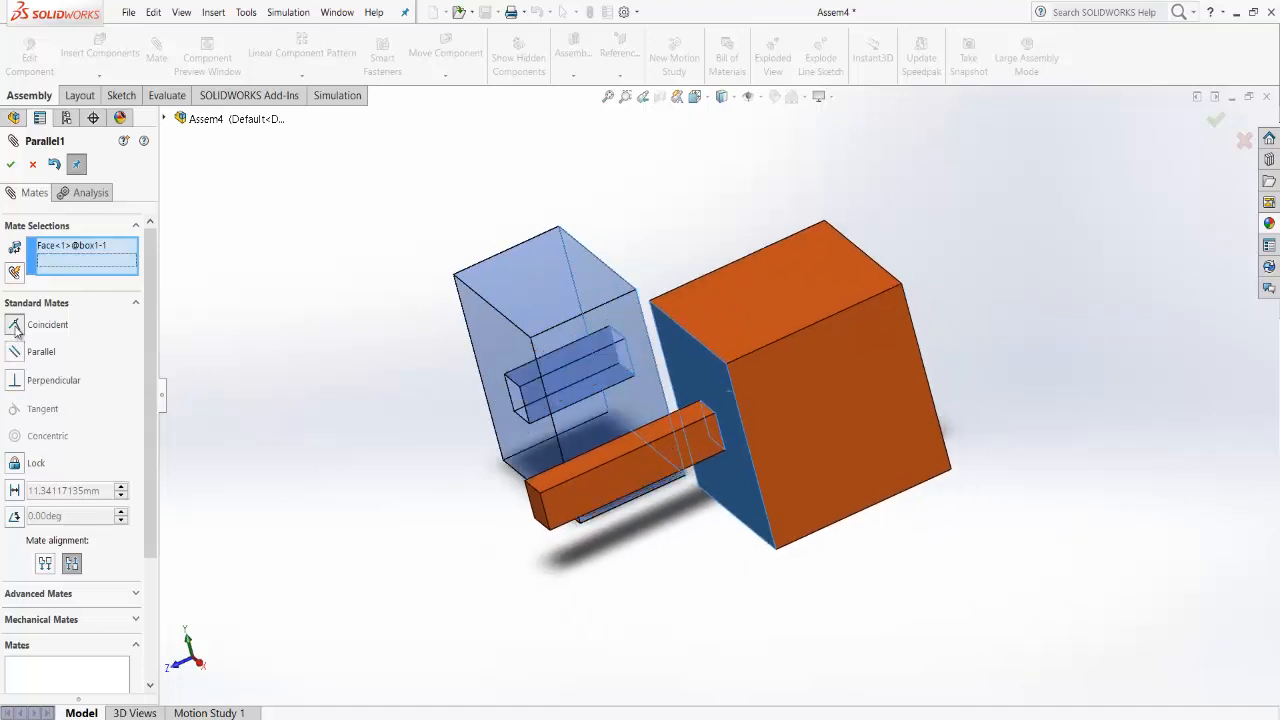
pyautogui.moveTo(866, 586); pyautogui.dragTo(883, 534, button='middle')
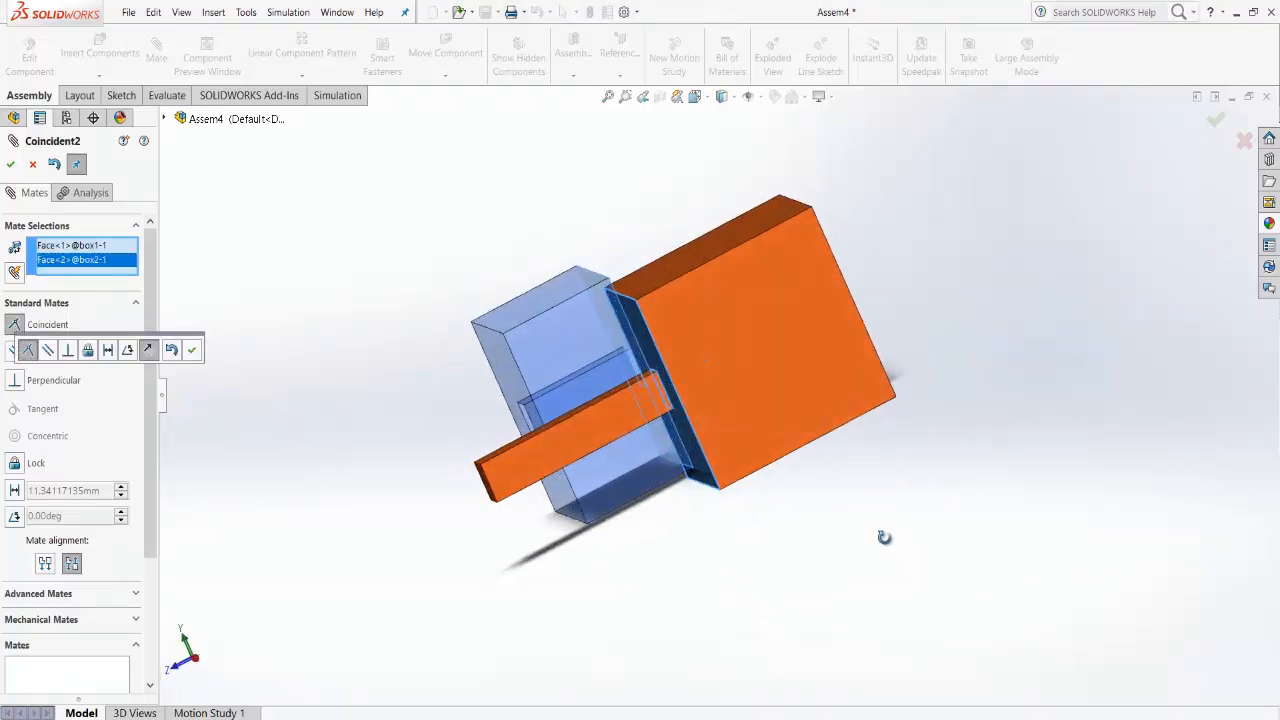
# Step: Try an Angle mate between the two faces at 30, 90 and 180 degrees
pyautogui.click(16, 517)
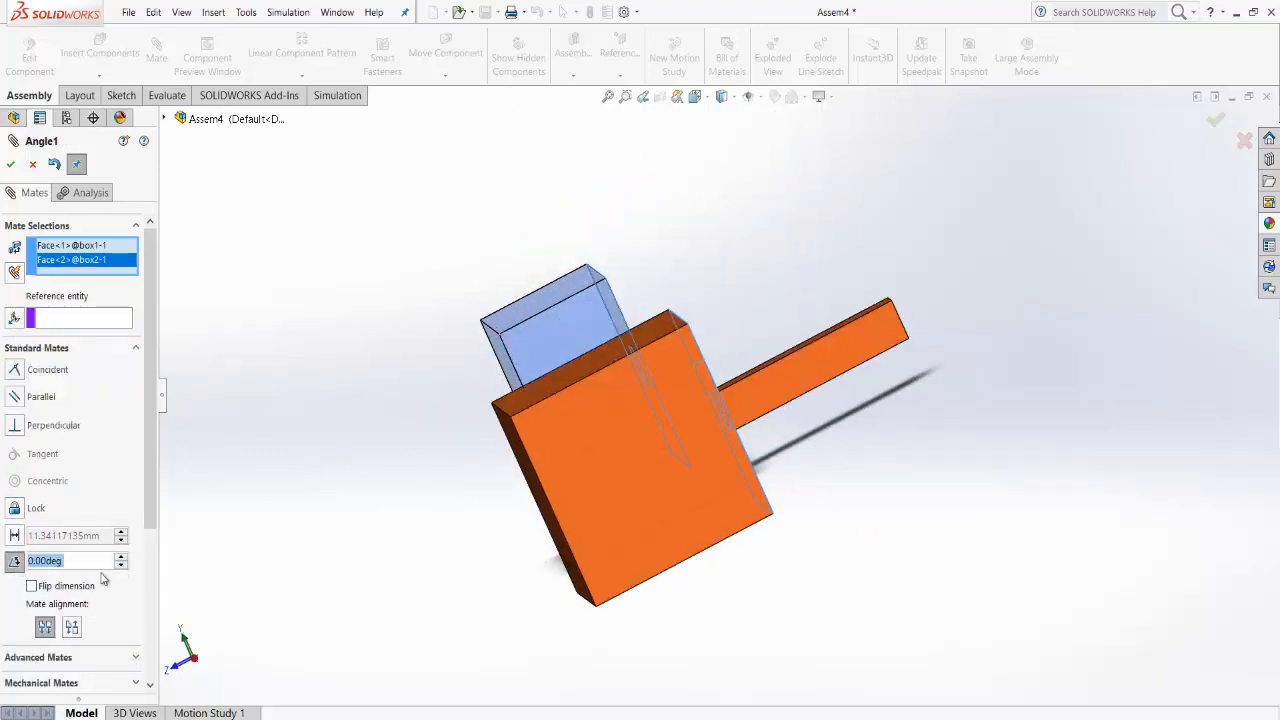
pyautogui.write('30')
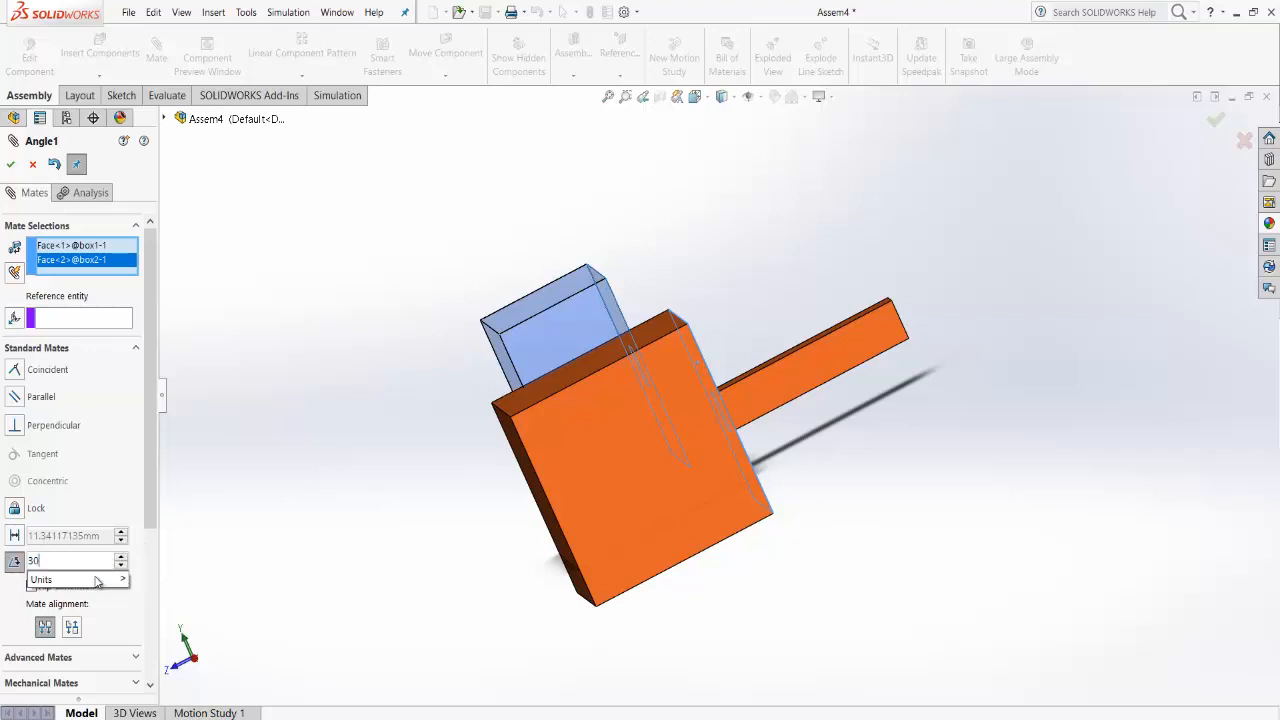
pyautogui.press('Return')
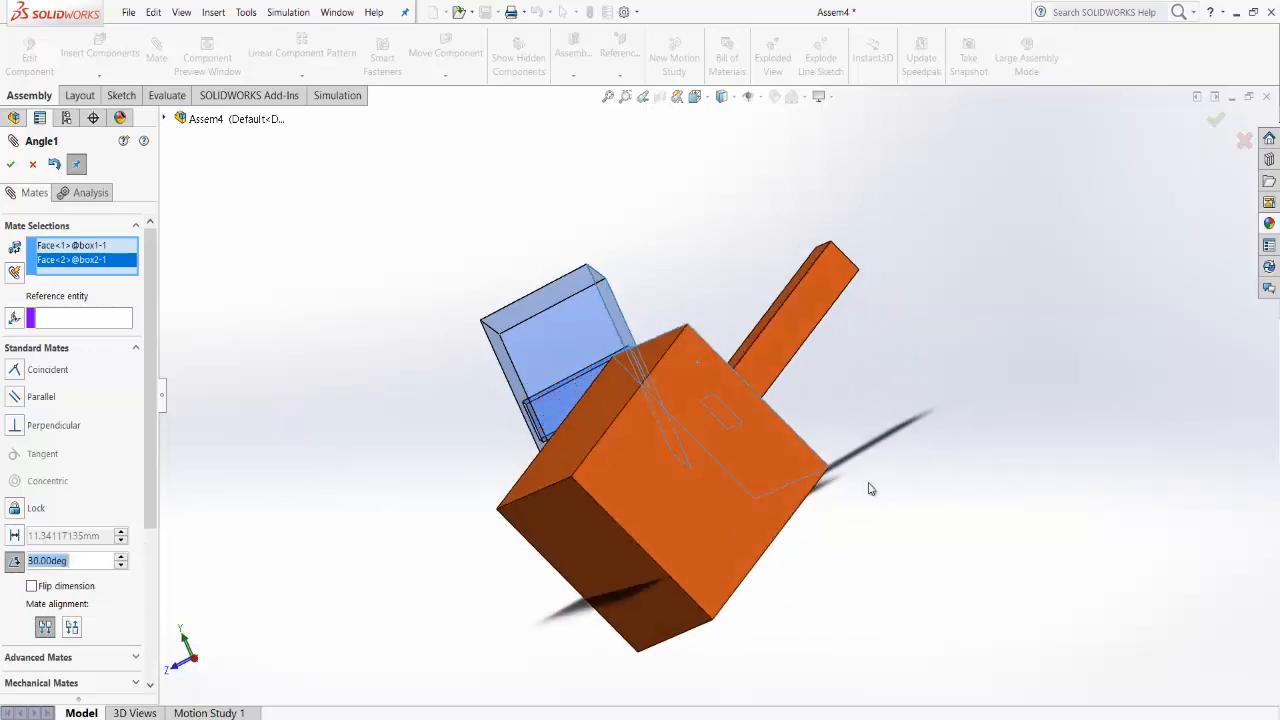
pyautogui.write('90')
pyautogui.press('Return')
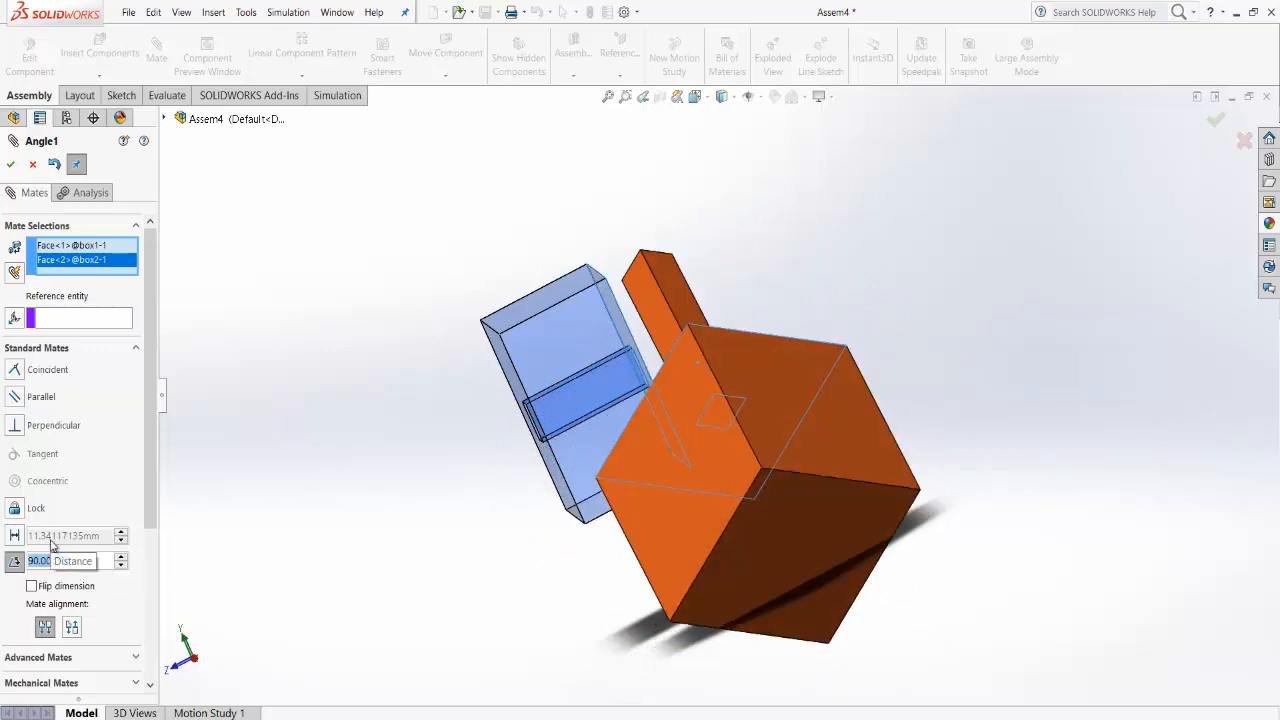
pyautogui.write('180')
pyautogui.press('Return')
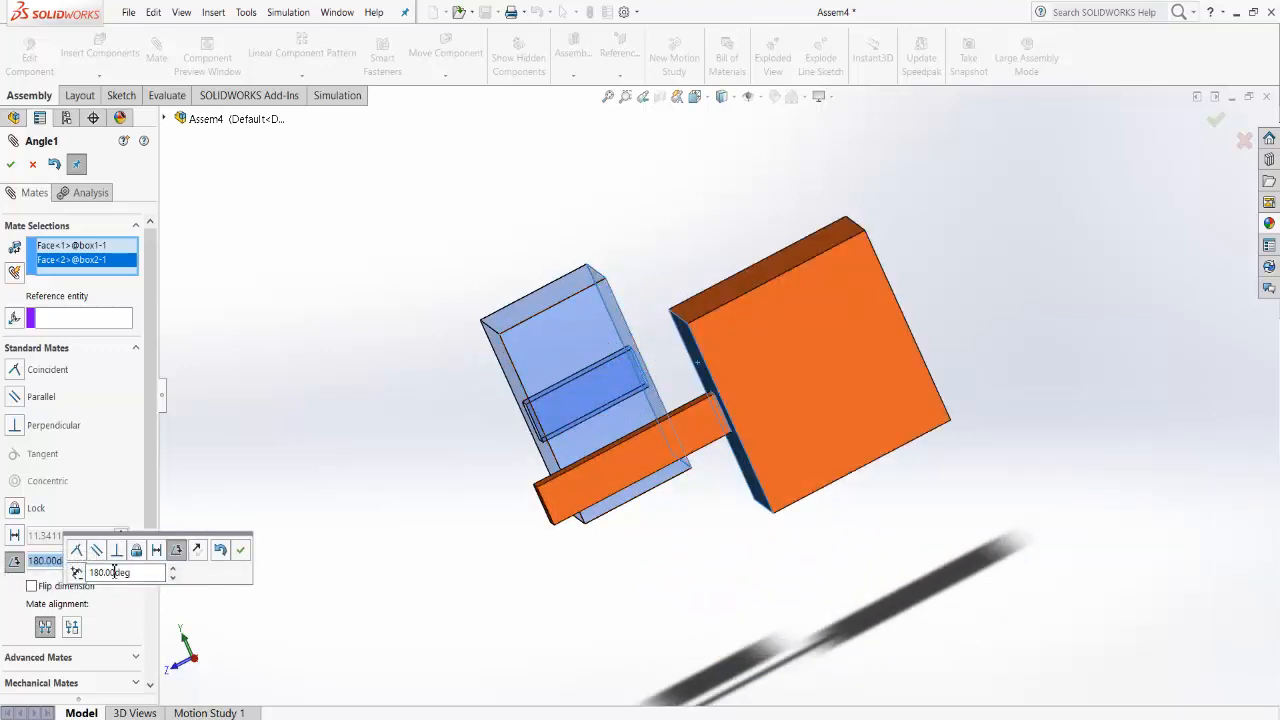
# Step: Try the mate angle at 0 and again at 180 degrees, and preview a Distance mate on the same faces
pyautogui.write('0')
pyautogui.press('Return')
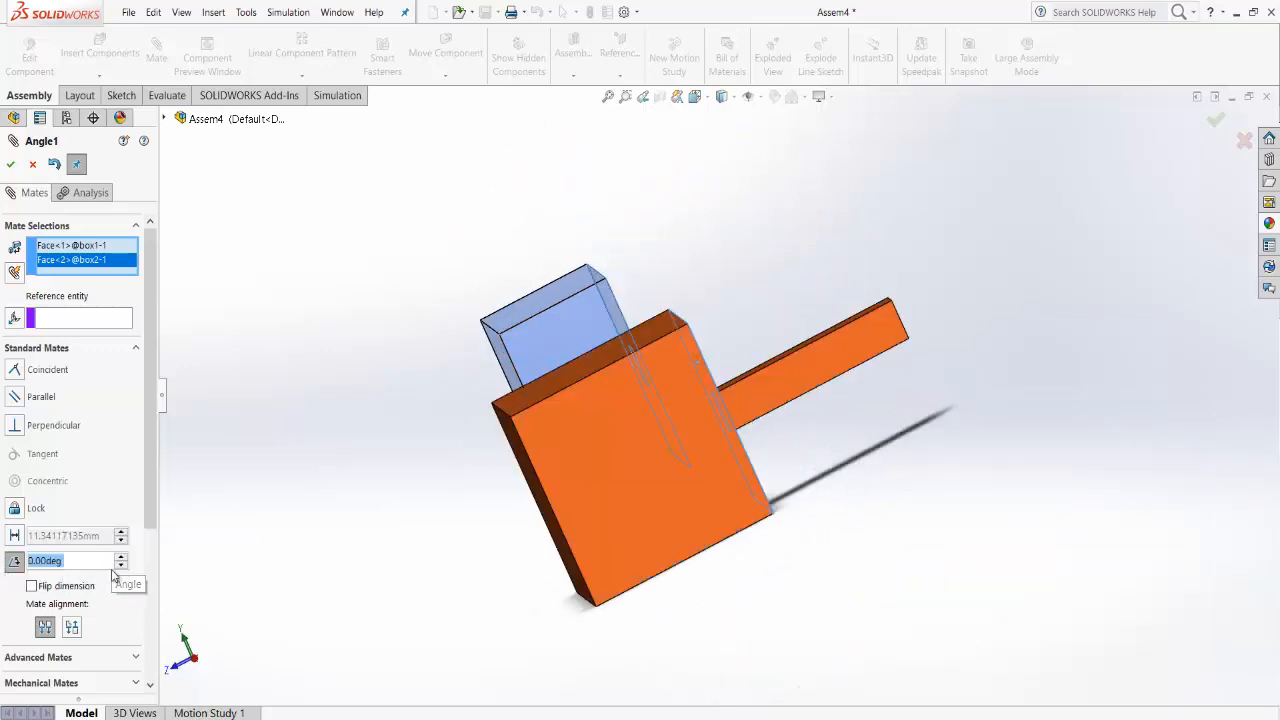
pyautogui.write('180')
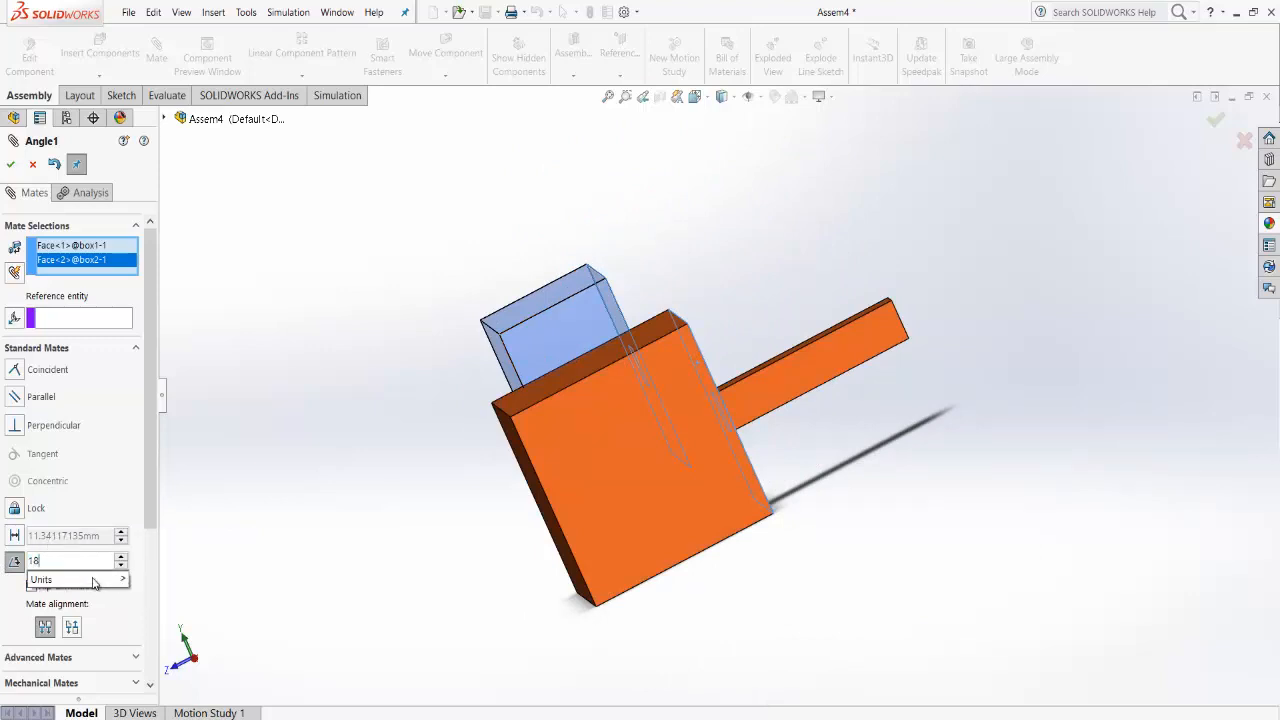
pyautogui.press('Return')
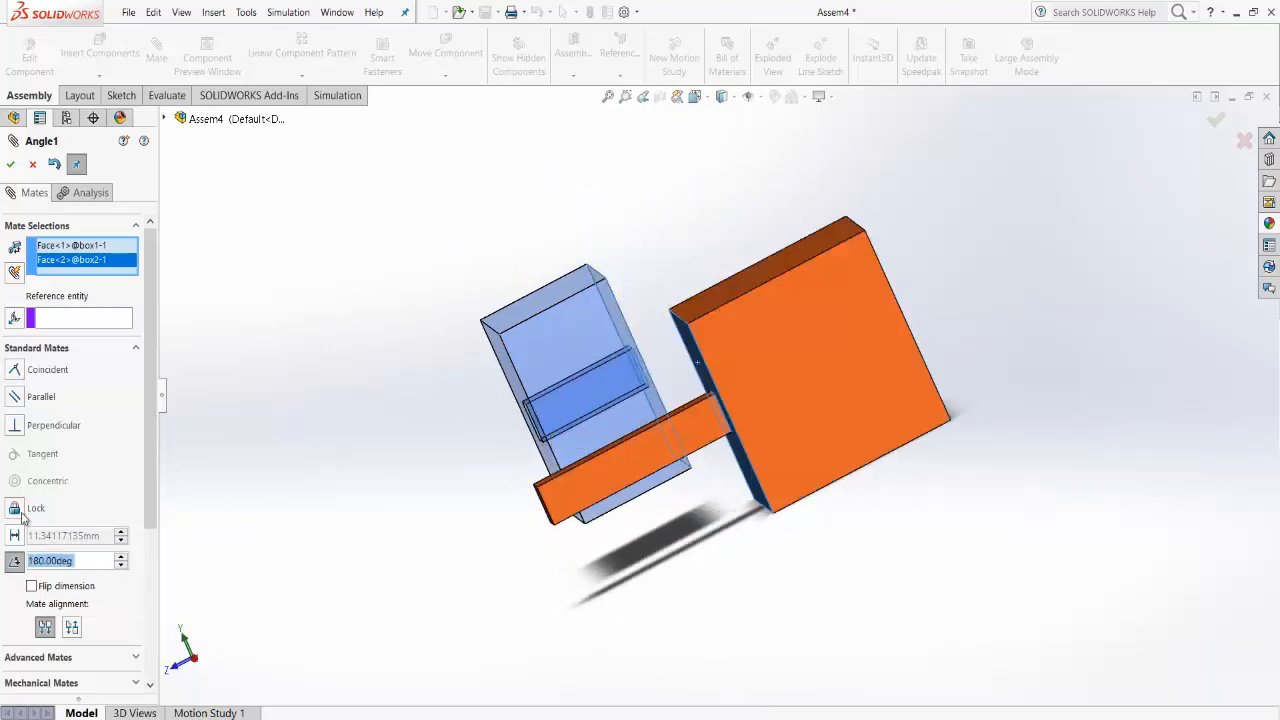
pyautogui.click(14, 535)
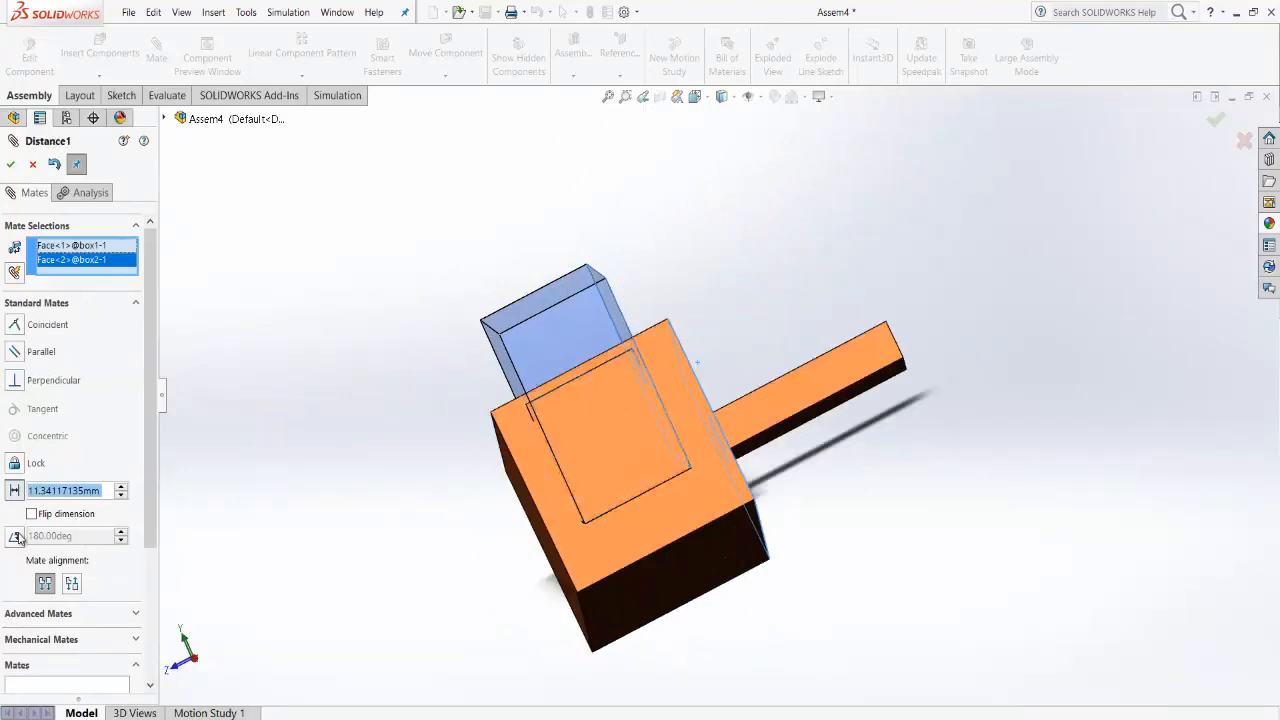
pyautogui.moveTo(651, 523); pyautogui.dragTo(614, 551, button='middle')
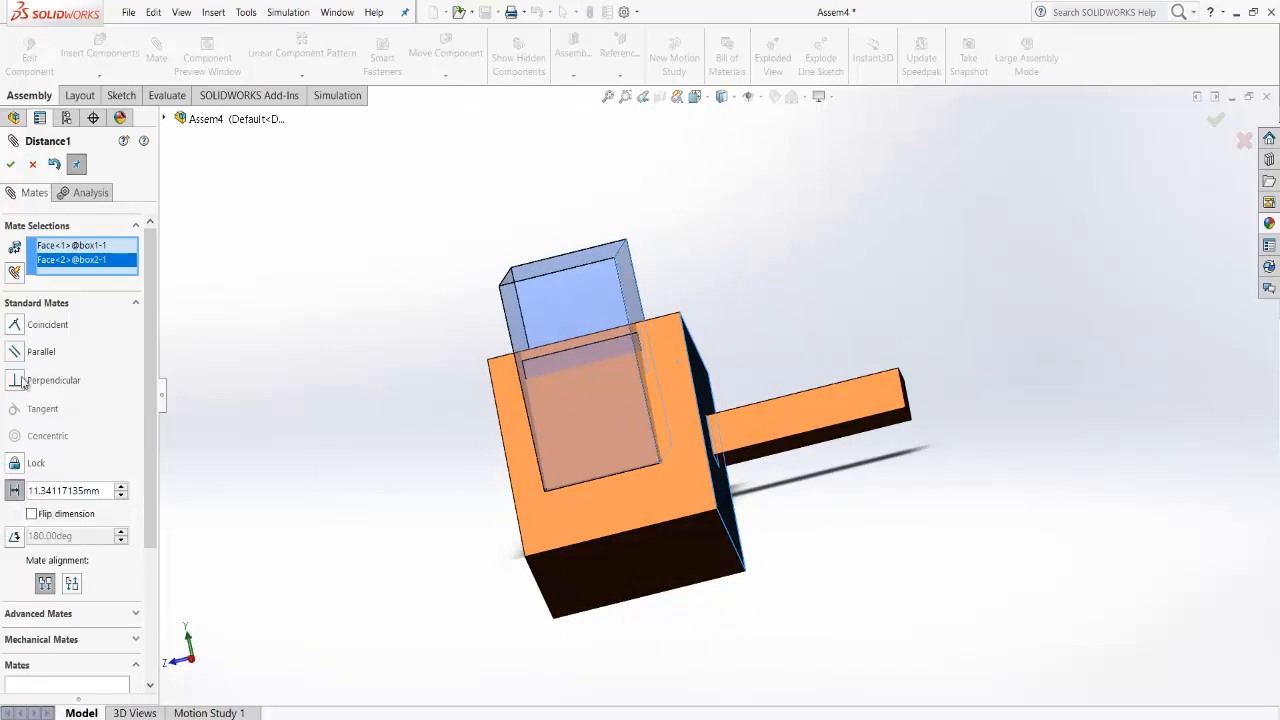
# Step: Make the mate between box1's rear face and box2's peg-side face Coincident and accept it
pyautogui.click(15, 325)
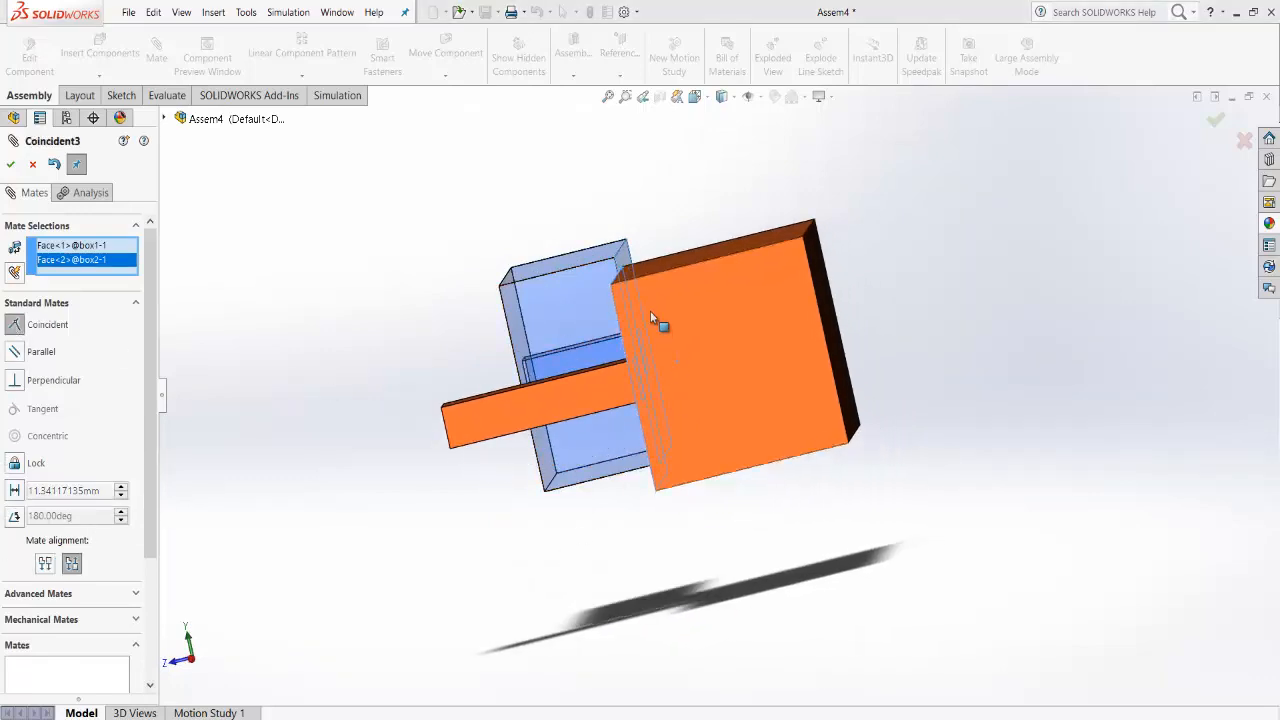
pyautogui.moveTo(779, 350); pyautogui.dragTo(845, 360, button='middle')
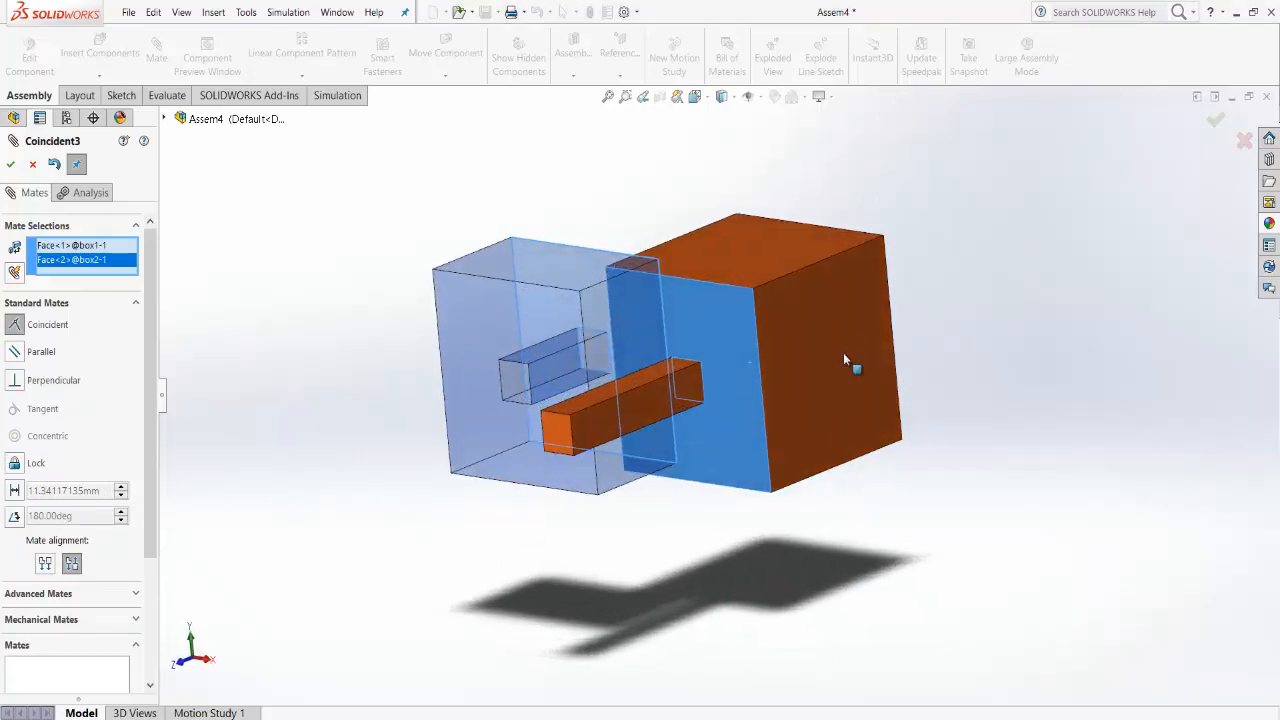
pyautogui.click(1222, 122)
# Step: Add a coincident mate between the peg's top face and the upper inner face of box1's square hole
pyautogui.moveTo(909, 303); pyautogui.dragTo(651, 234, button='middle')
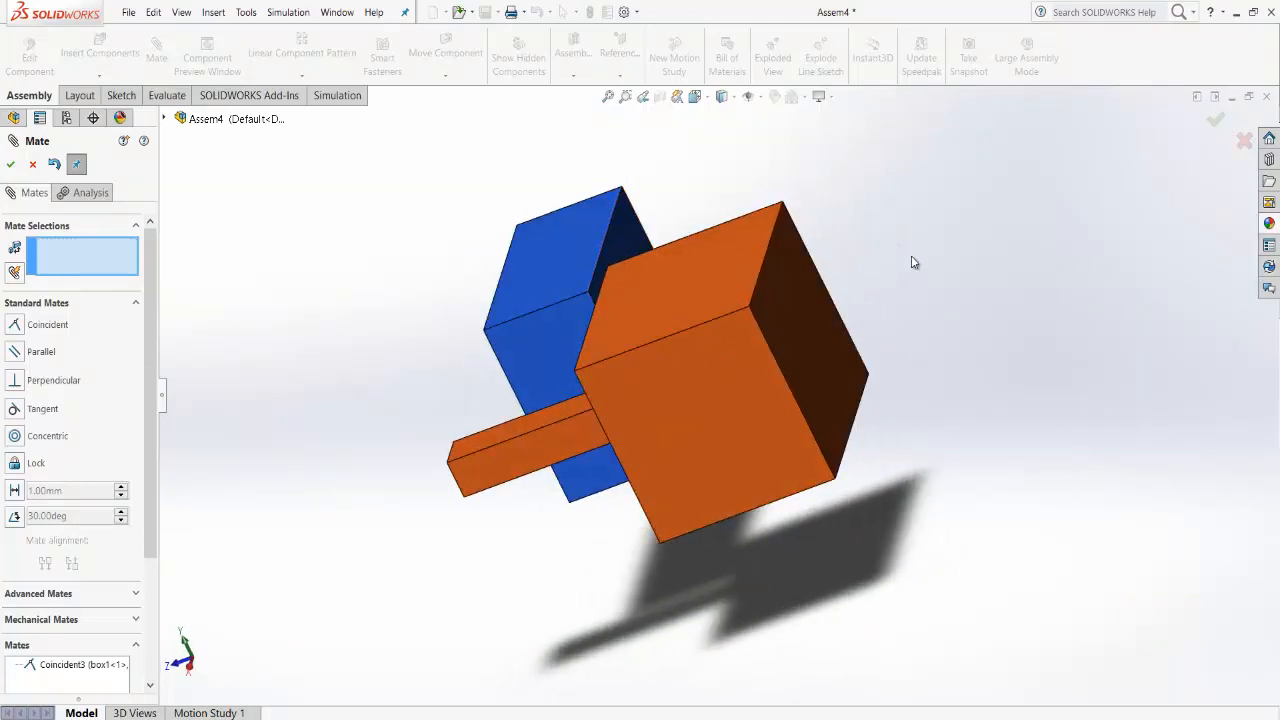
pyautogui.moveTo(913, 262); pyautogui.dragTo(1066, 177, button='middle')
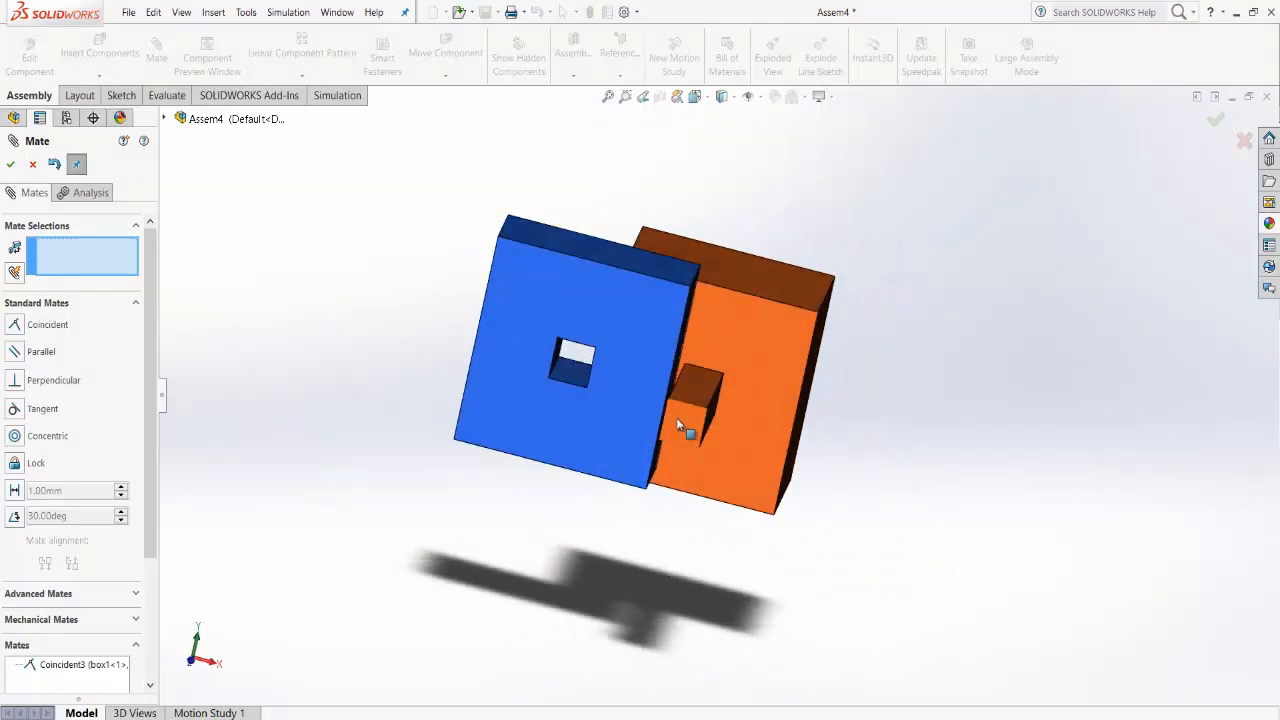
pyautogui.click(688, 384)
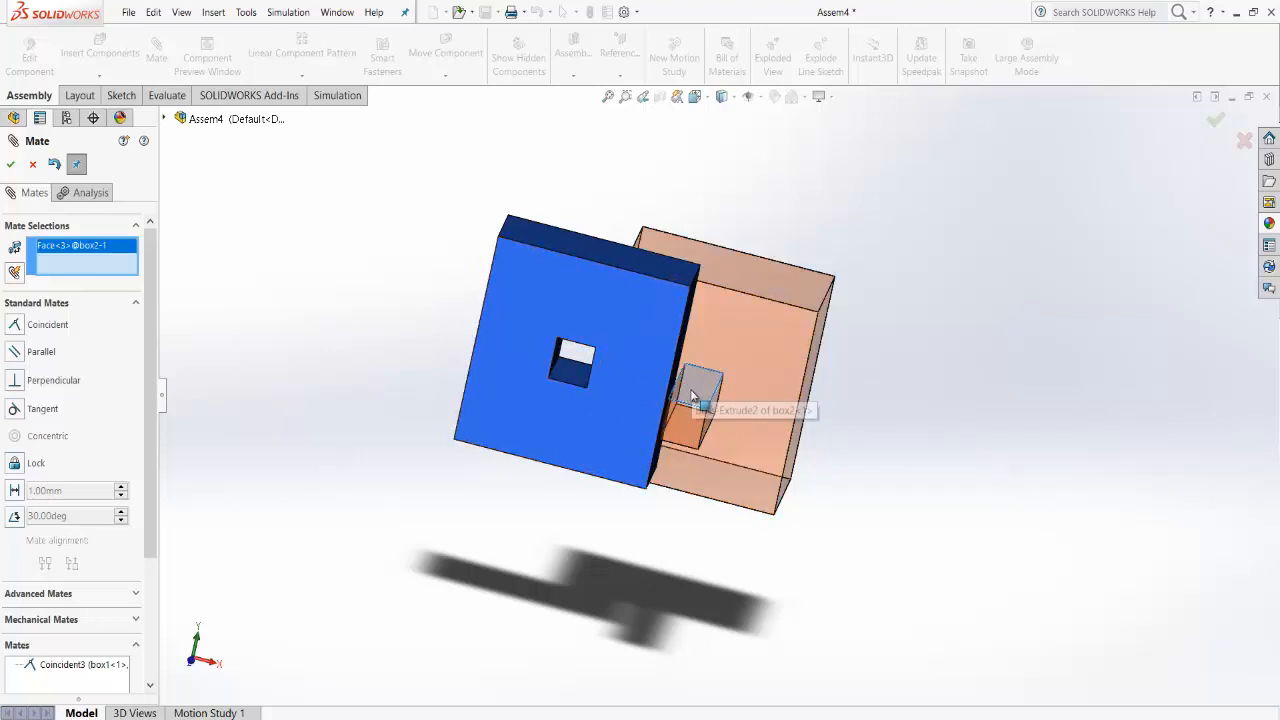
pyautogui.moveTo(923, 371); pyautogui.dragTo(903, 409, button='middle')
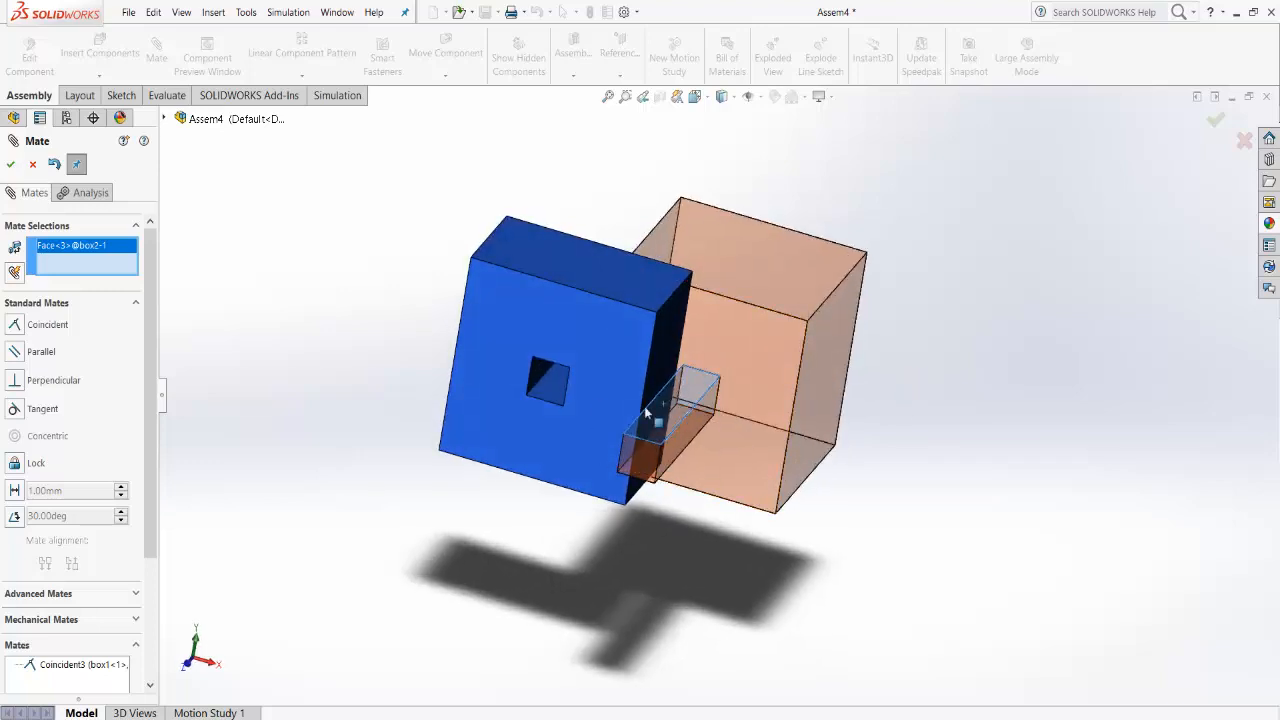
pyautogui.moveTo(1031, 396); pyautogui.dragTo(1031, 320, button='middle')
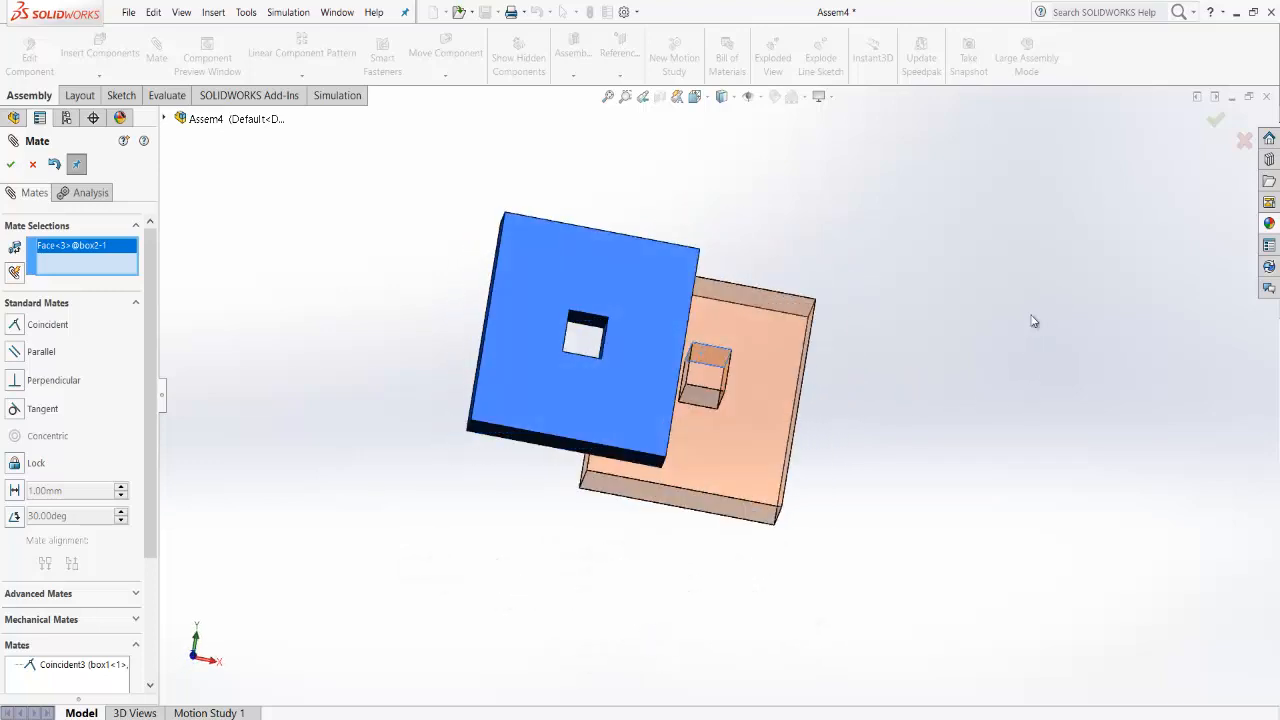
pyautogui.click(593, 330)
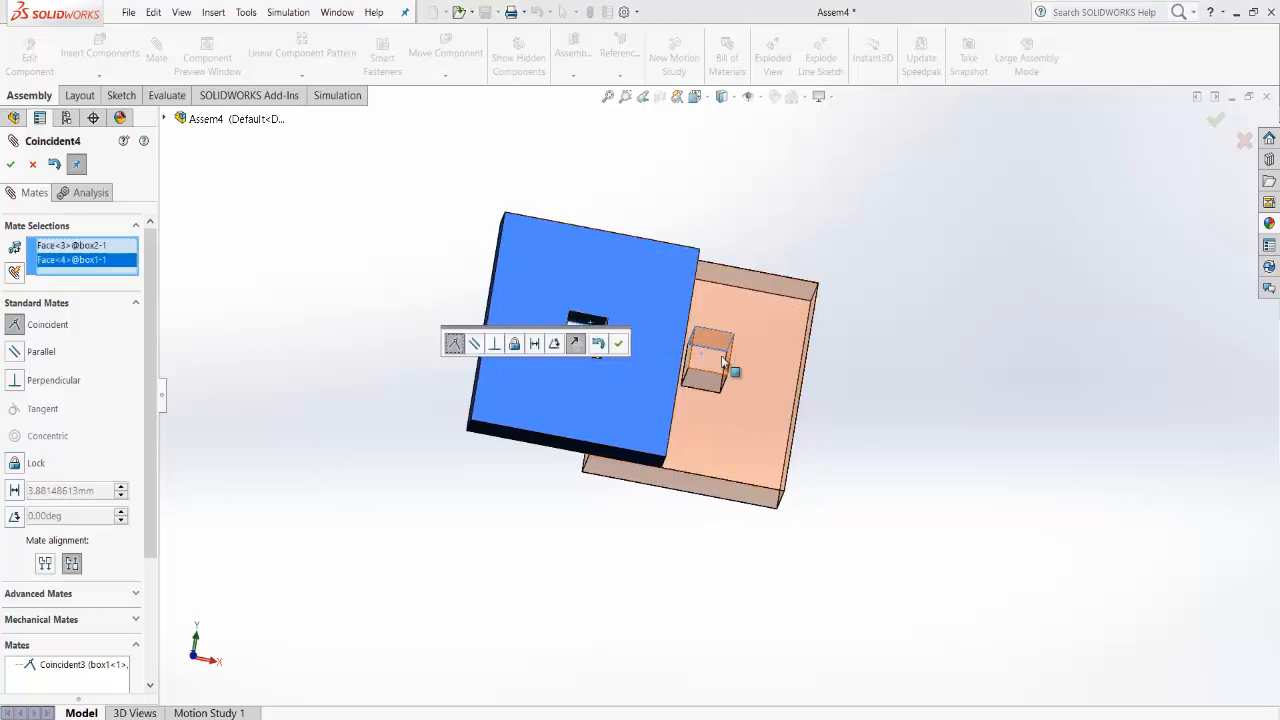
pyautogui.moveTo(945, 402); pyautogui.dragTo(883, 420, button='middle')
pyautogui.click(1215, 122)
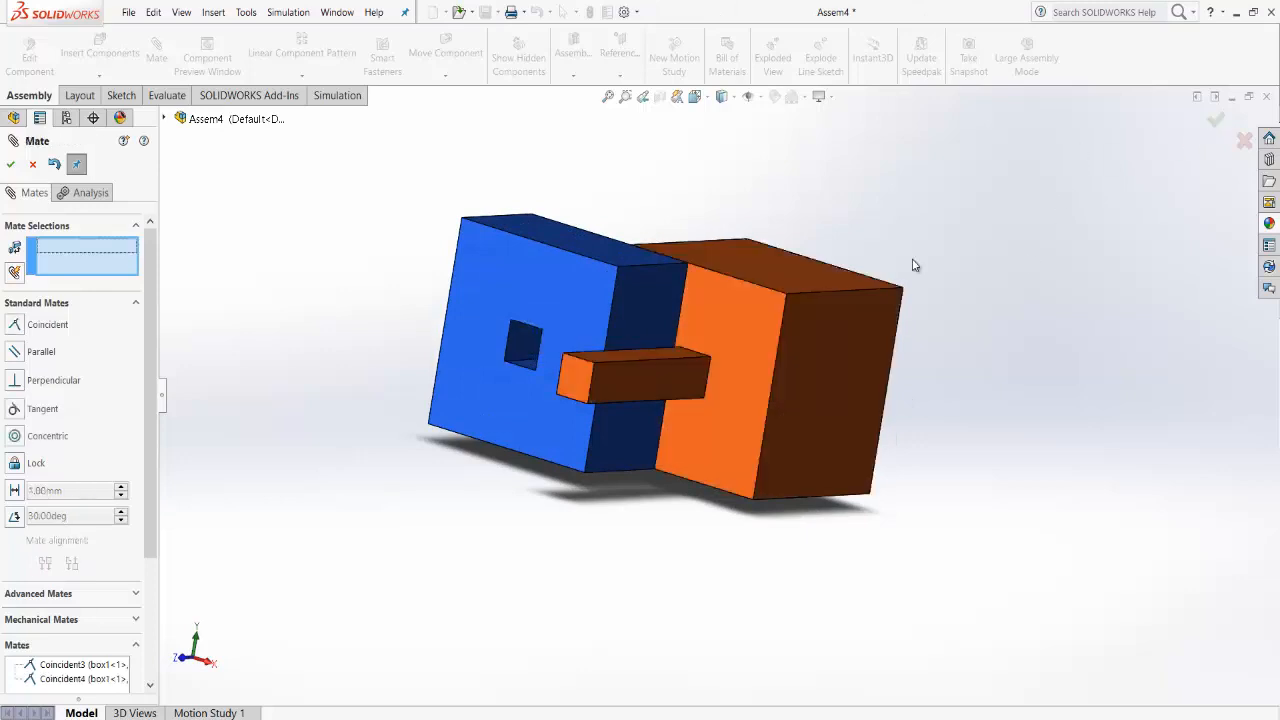
# Step: Add a coincident mate between an inner side face of box1's hole and the matching side face of the peg
pyautogui.moveTo(935, 482); pyautogui.dragTo(991, 466, button='middle')
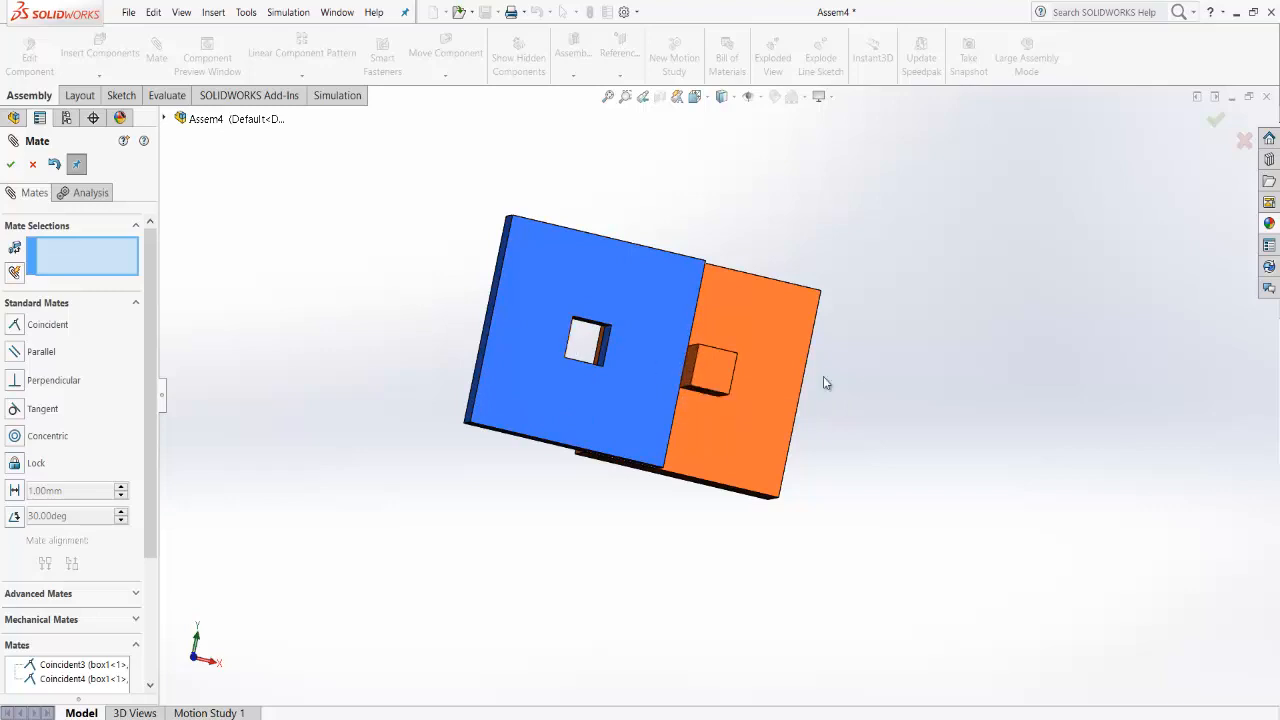
pyautogui.moveTo(823, 383); pyautogui.dragTo(849, 409, button='middle')
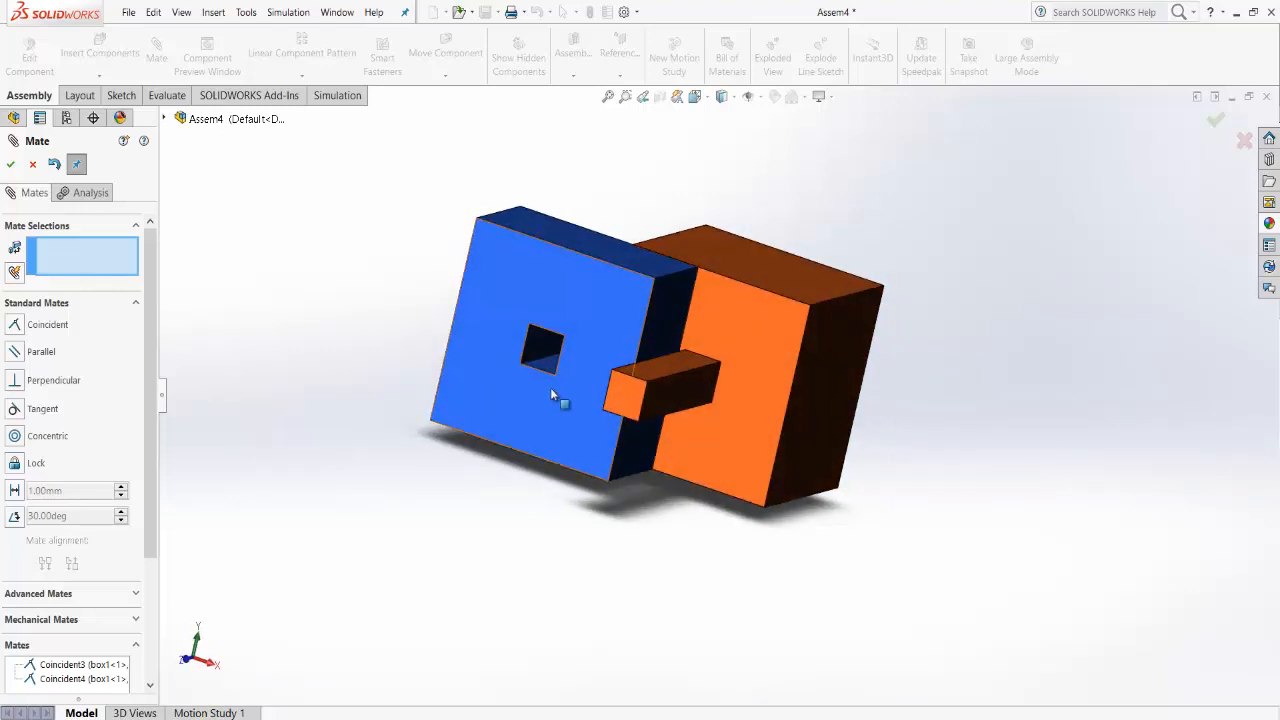
pyautogui.click(530, 347)
pyautogui.moveTo(949, 466); pyautogui.dragTo(985, 445, button='middle')
pyautogui.click(727, 383)
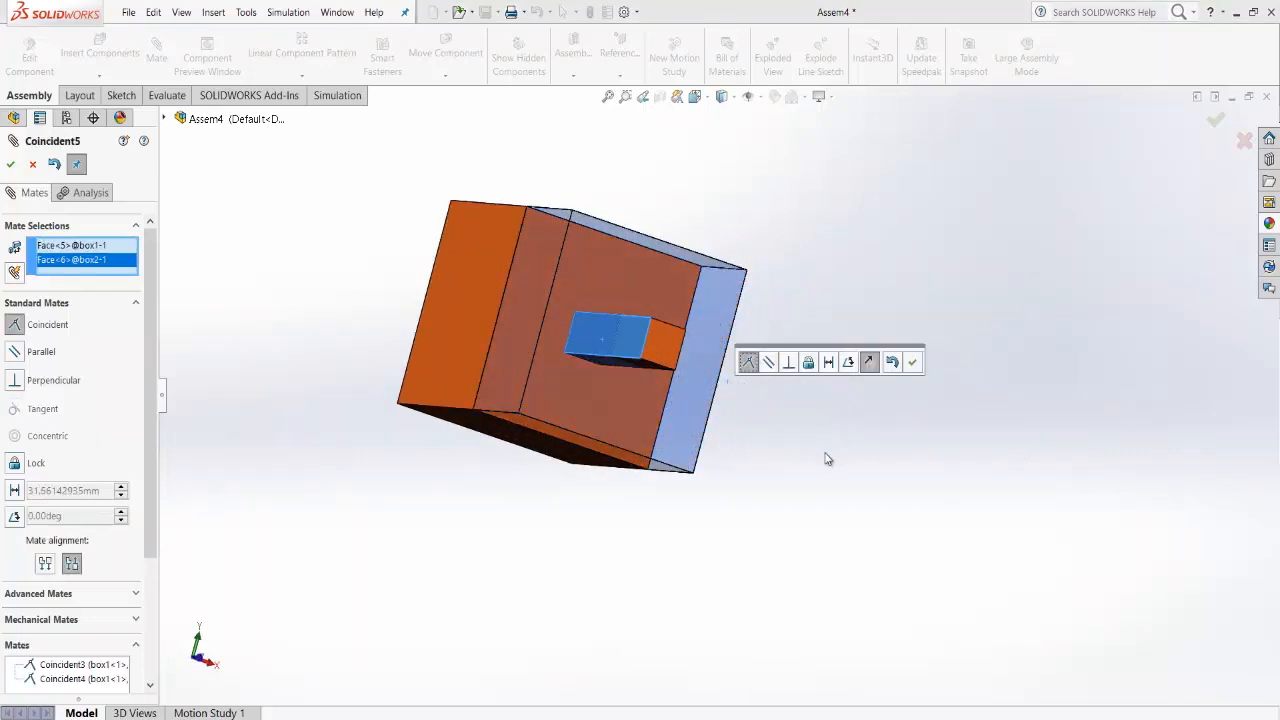
pyautogui.moveTo(795, 469)
pyautogui.mouseDown(button='middle')
pyautogui.moveTo(694, 471)
pyautogui.moveTo(787, 458)
pyautogui.mouseUp(button='middle')
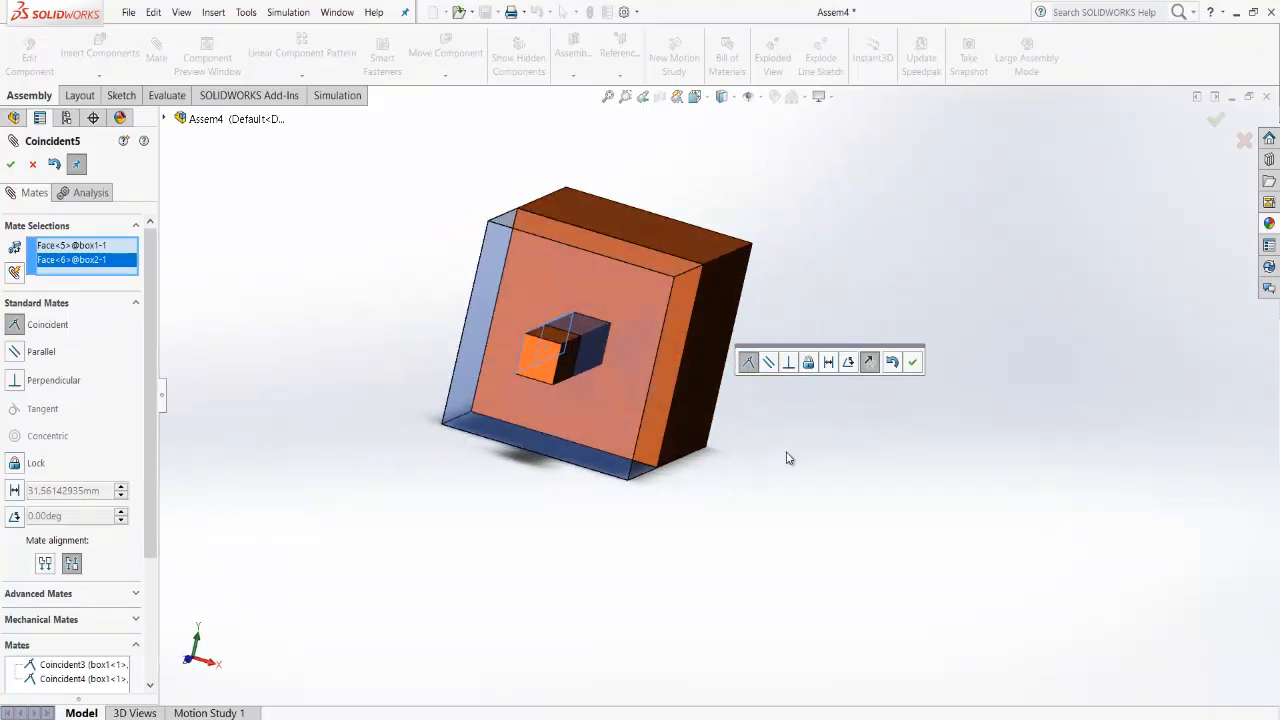
pyautogui.click(1212, 118)
# Step: Add a coincident mate between the top face of box2's peg and the matching inner face of box1's square hole
pyautogui.moveTo(877, 331); pyautogui.dragTo(920, 368, button='middle')
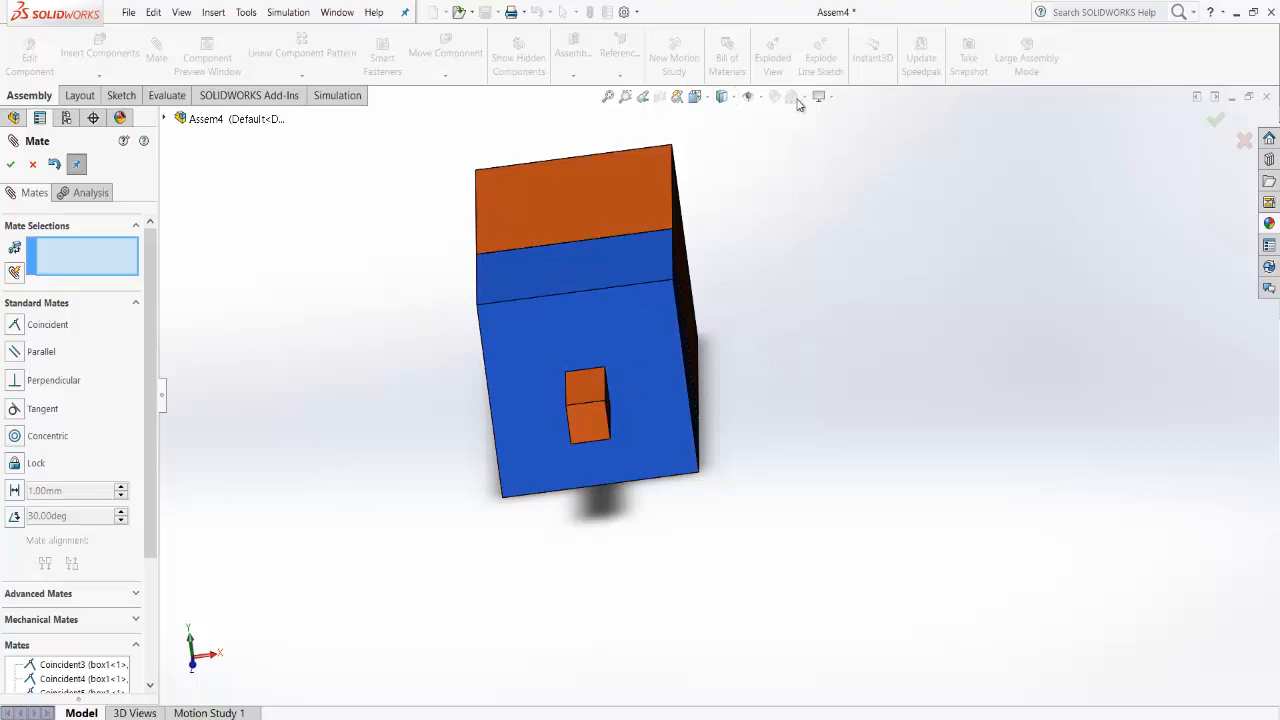
pyautogui.moveTo(798, 285); pyautogui.dragTo(848, 204, button='middle')
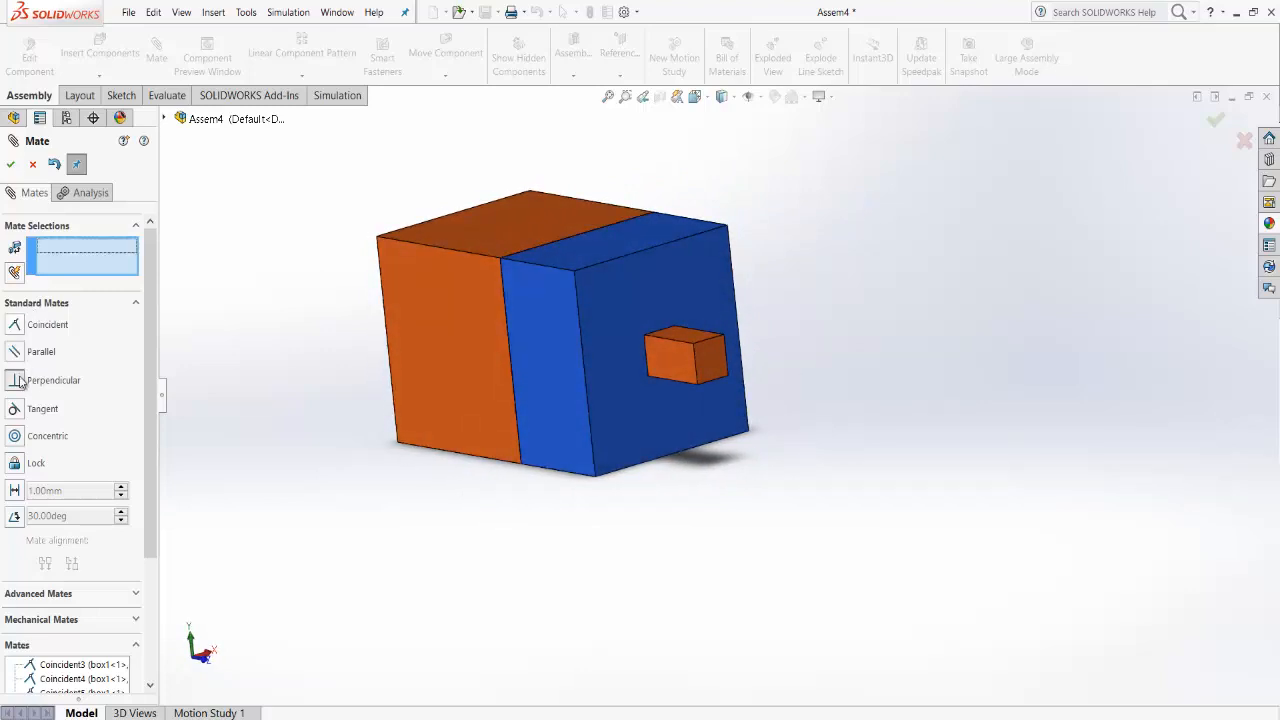
pyautogui.click(15, 324)
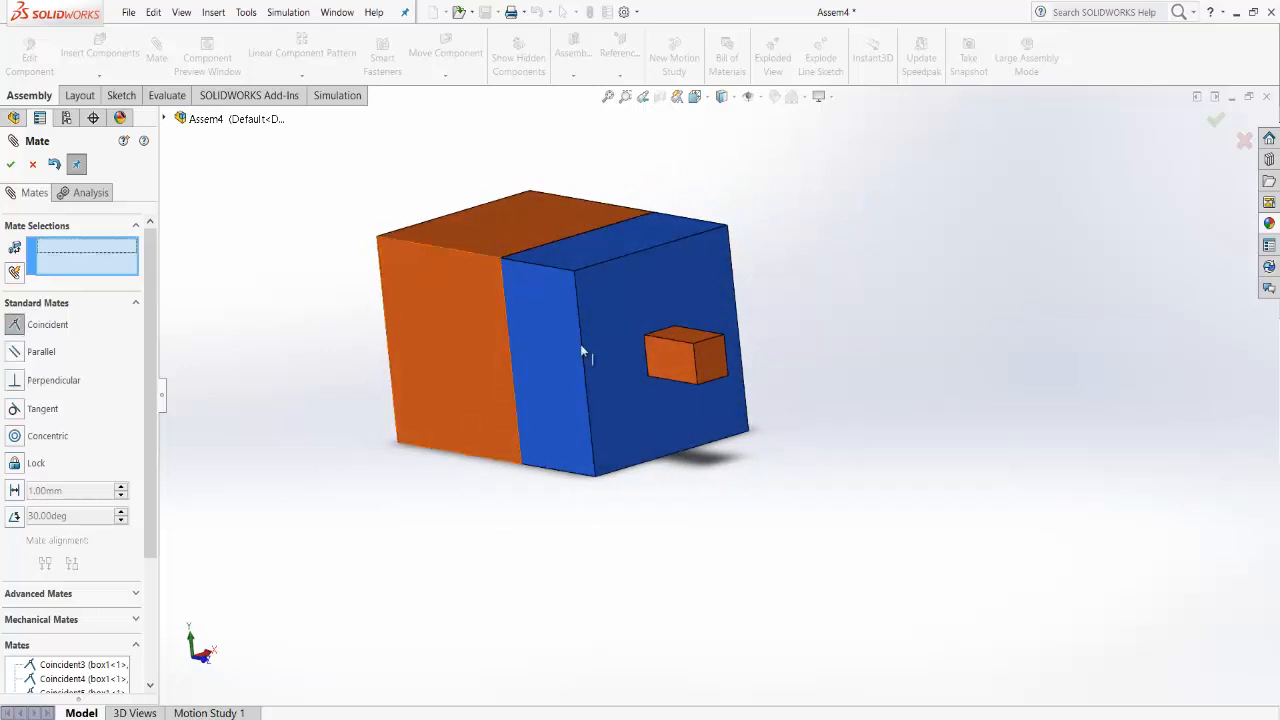
pyautogui.click(665, 341)
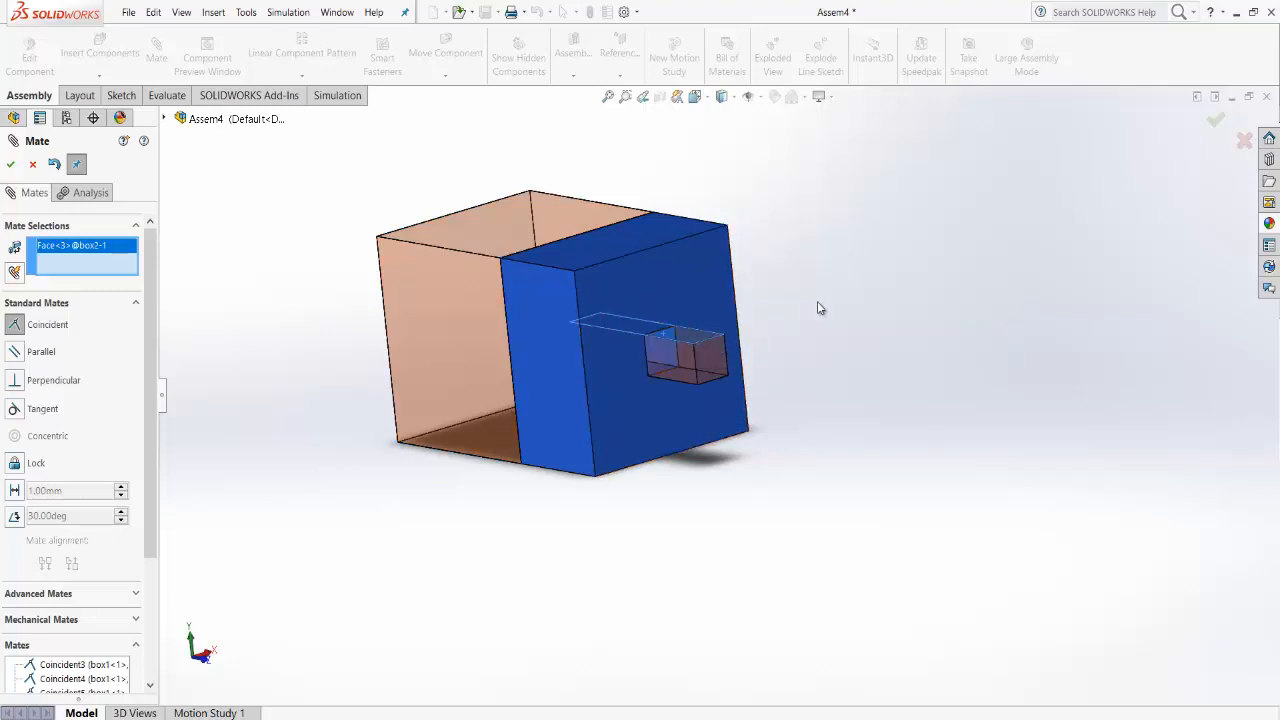
pyautogui.moveTo(817, 301); pyautogui.dragTo(734, 254, button='middle')
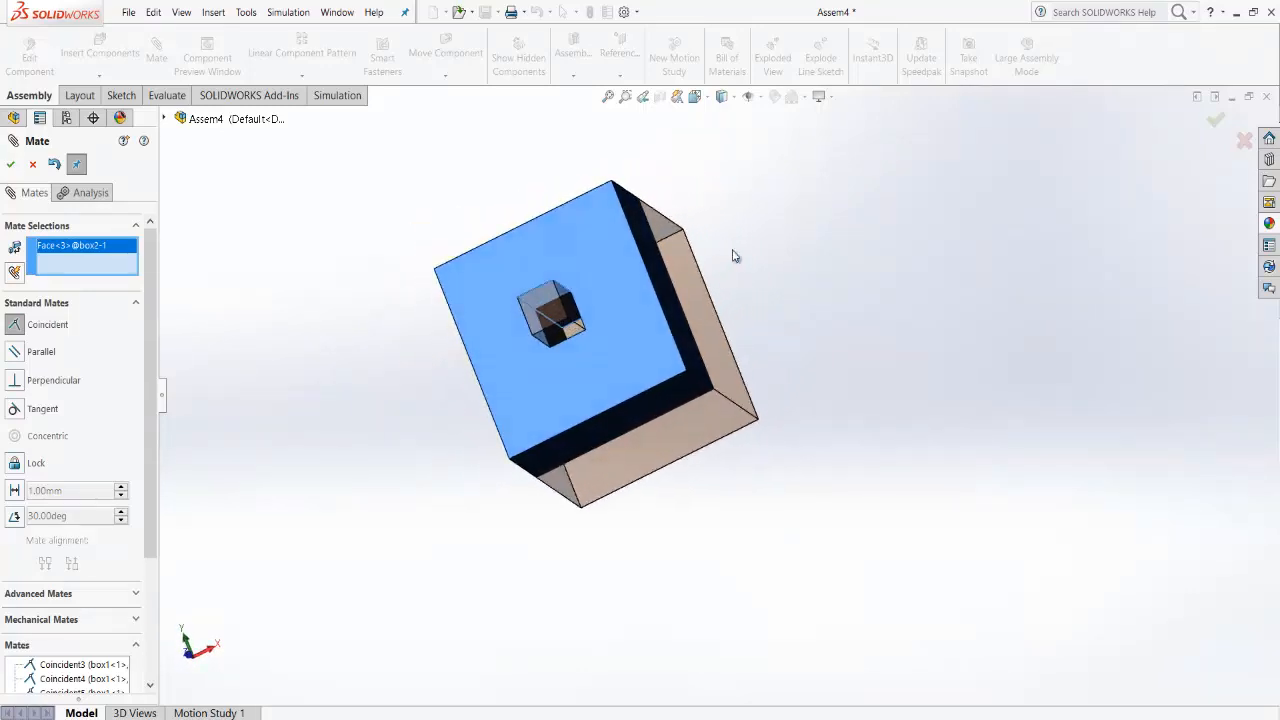
pyautogui.click(592, 322)
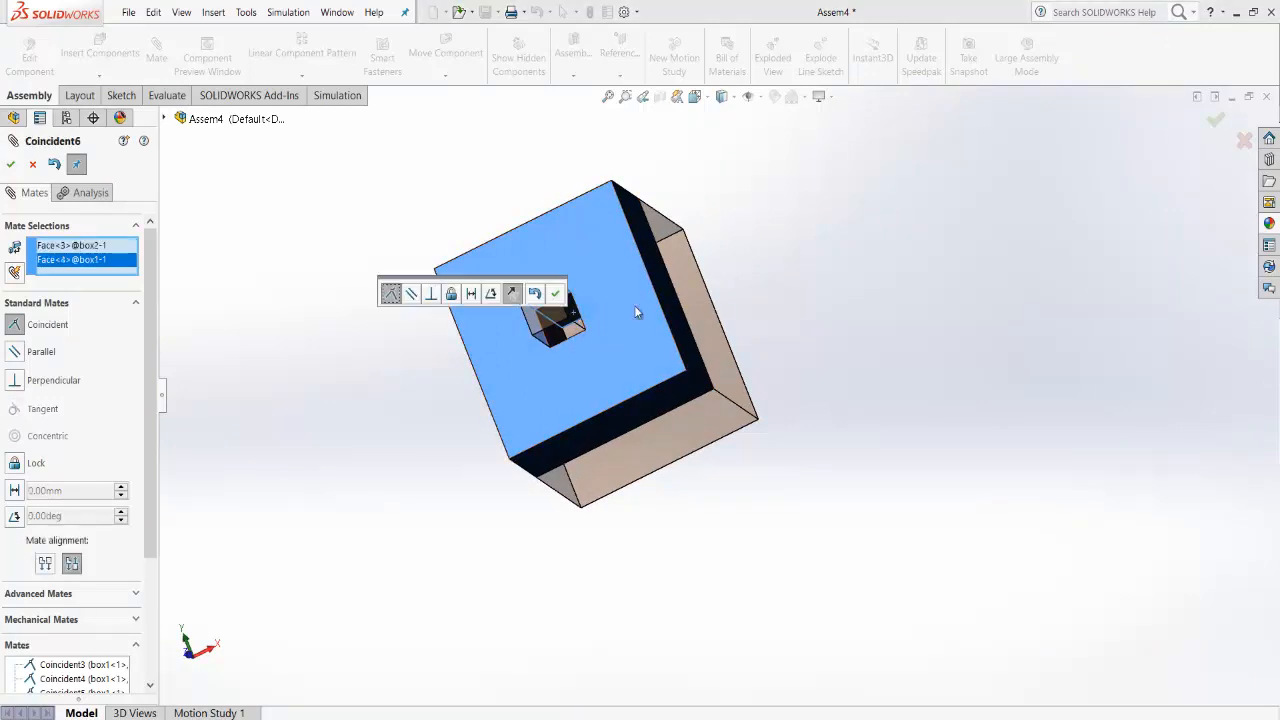
pyautogui.click(1216, 120)
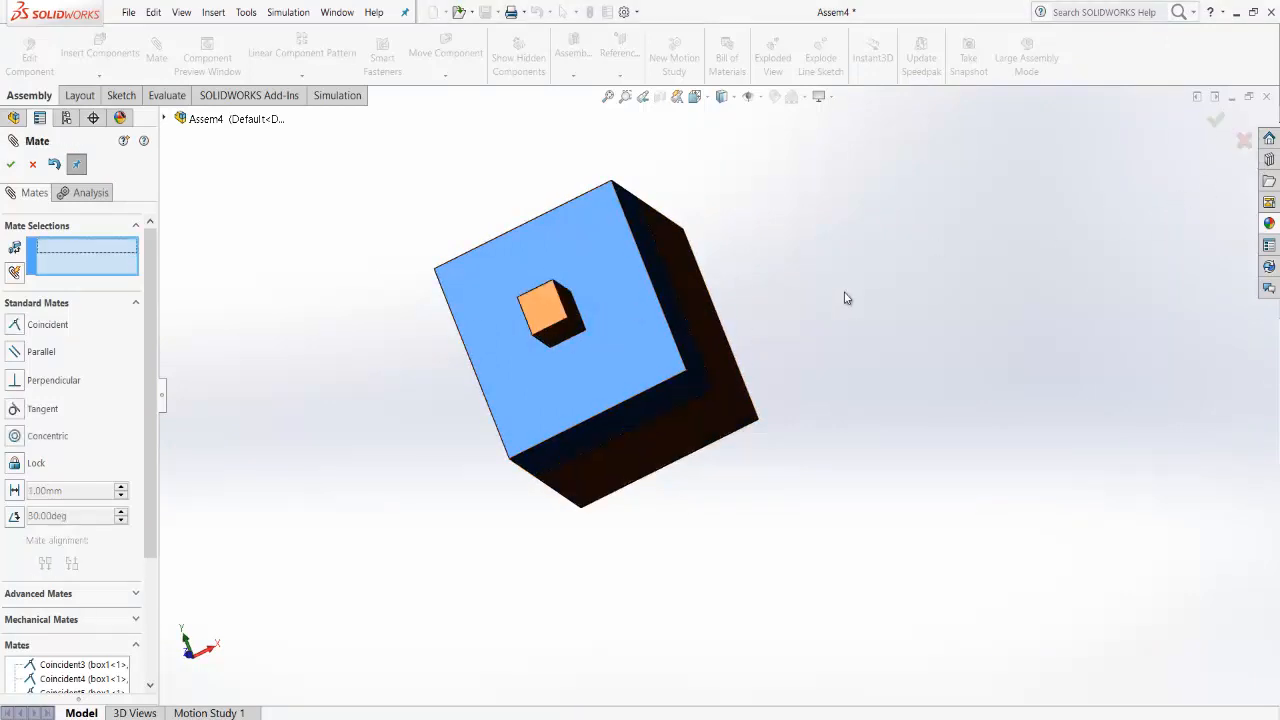
# Step: Add a coincident mate between the peg's bottom face and the lower inner face of box1's hole, and finish mating
pyautogui.moveTo(846, 294); pyautogui.dragTo(800, 355, button='middle')
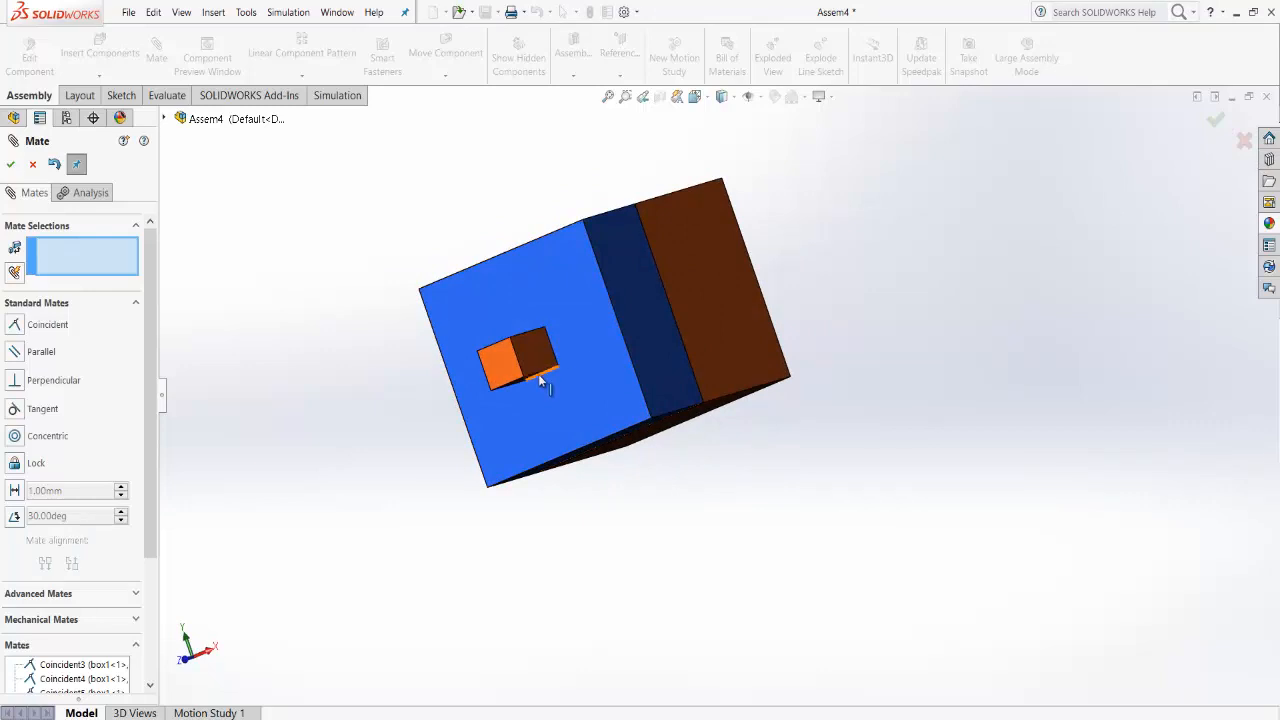
pyautogui.moveTo(694, 369); pyautogui.dragTo(708, 258, button='middle')
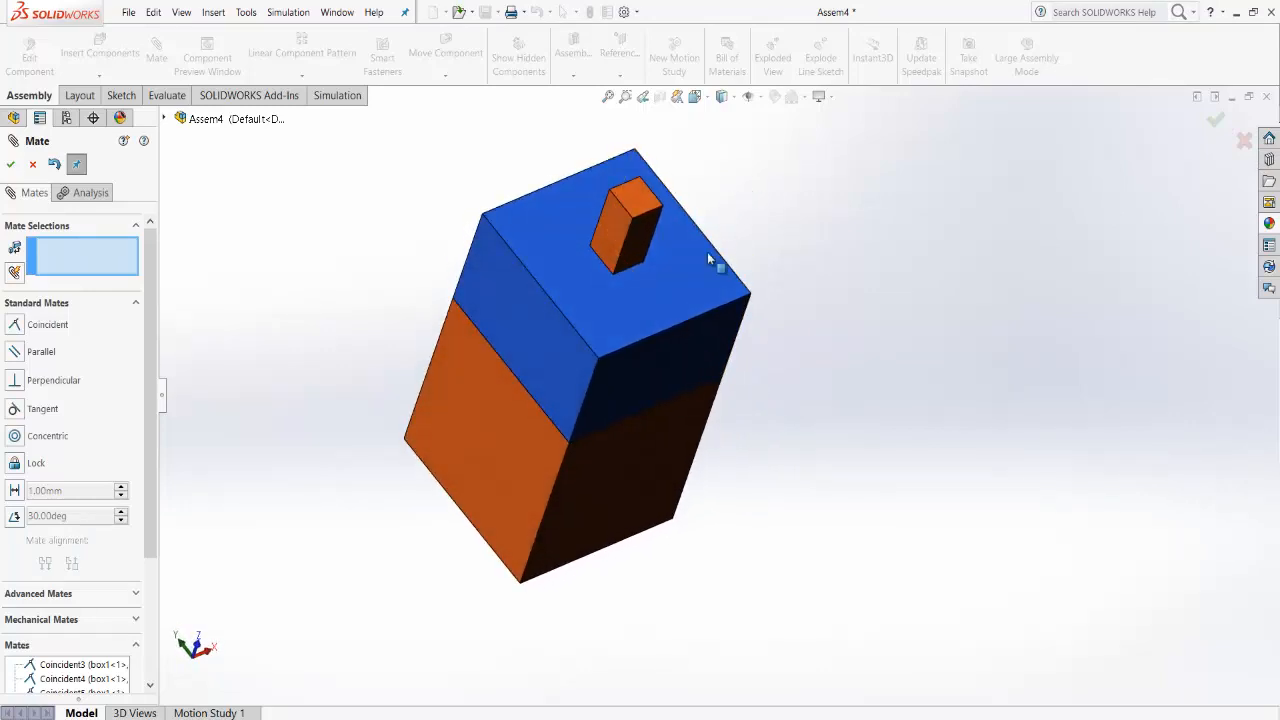
pyautogui.click(632, 280)
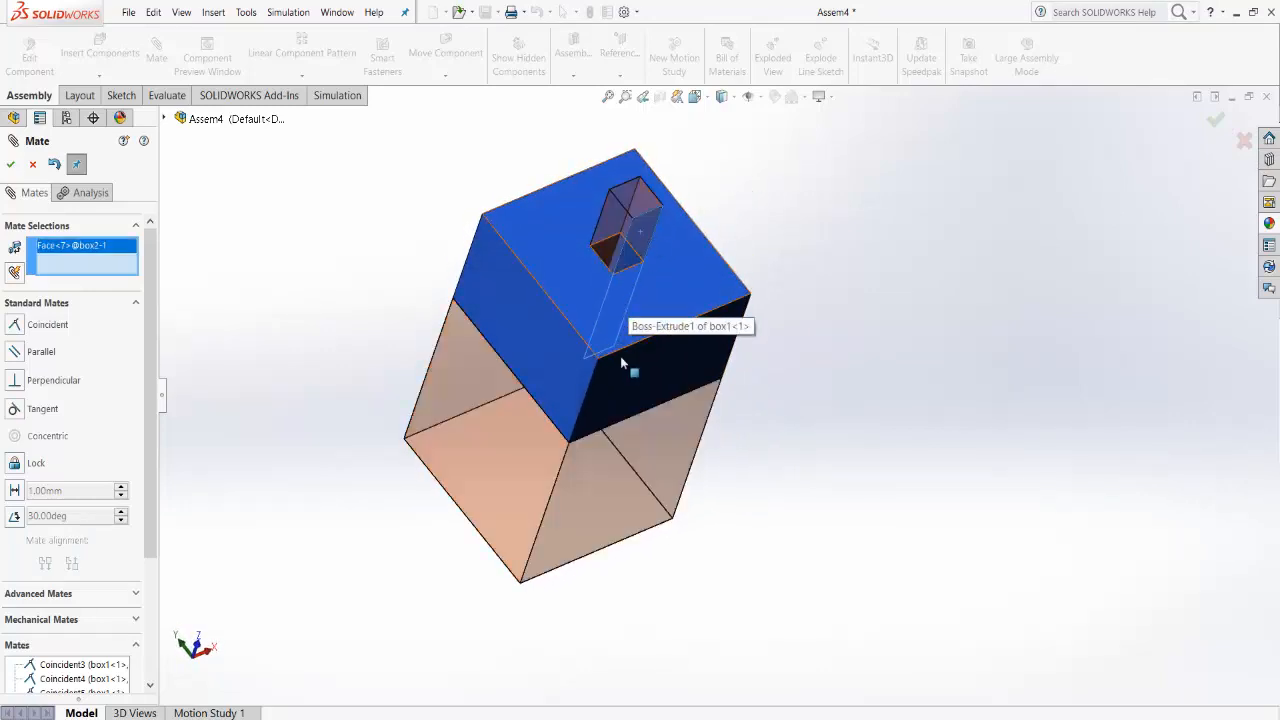
pyautogui.moveTo(780, 294); pyautogui.dragTo(876, 259, button='middle')
pyautogui.moveTo(800, 314); pyautogui.dragTo(708, 306, button='middle')
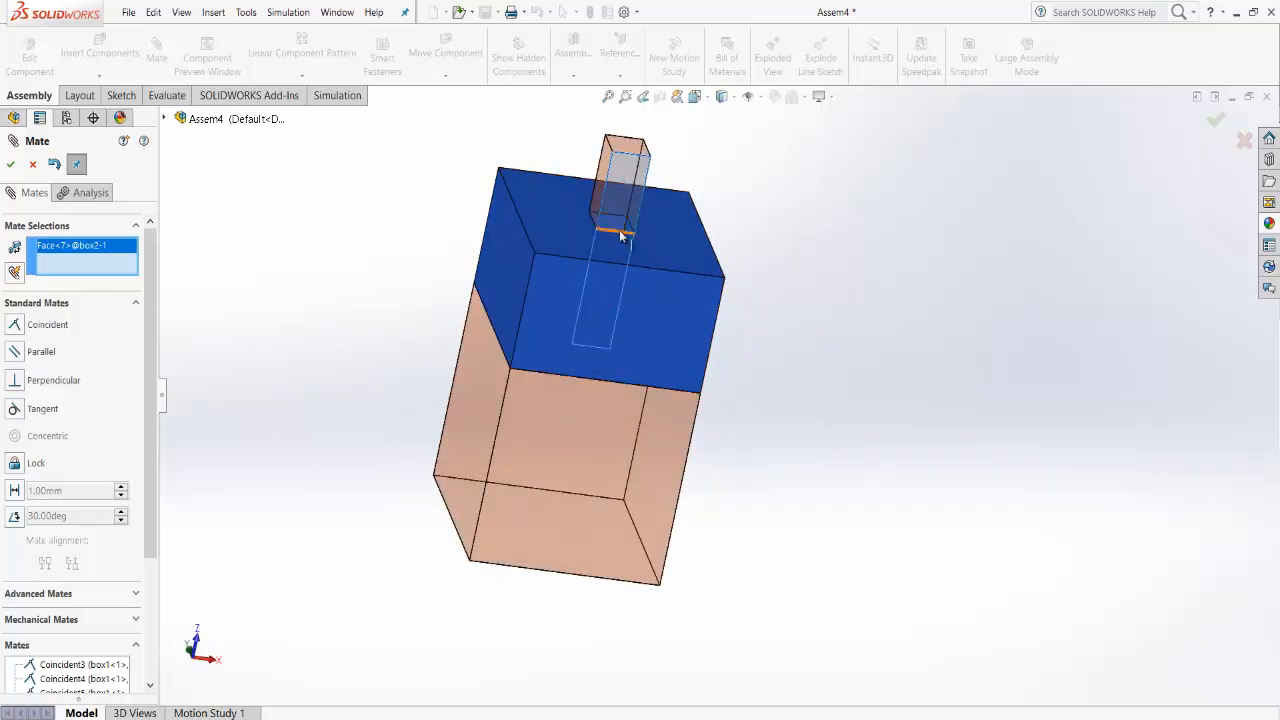
pyautogui.moveTo(730, 244); pyautogui.dragTo(671, 486, button='middle')
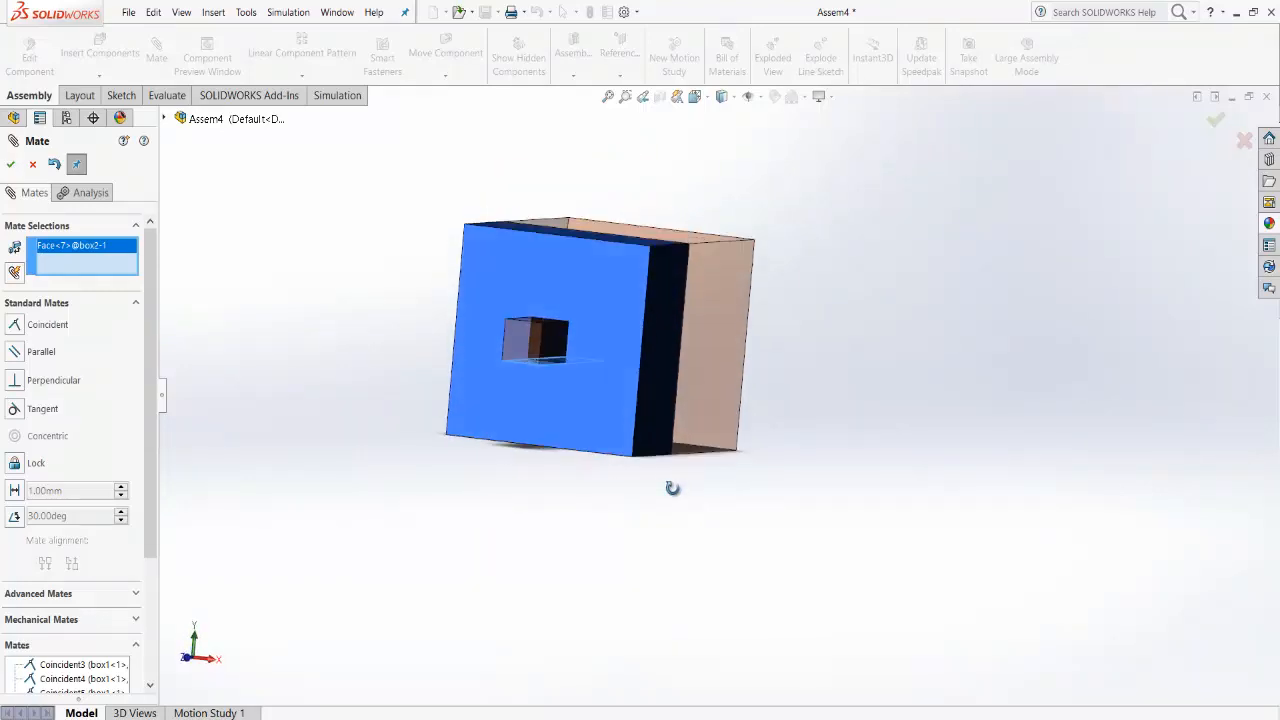
pyautogui.click(561, 362)
pyautogui.click(1213, 121)
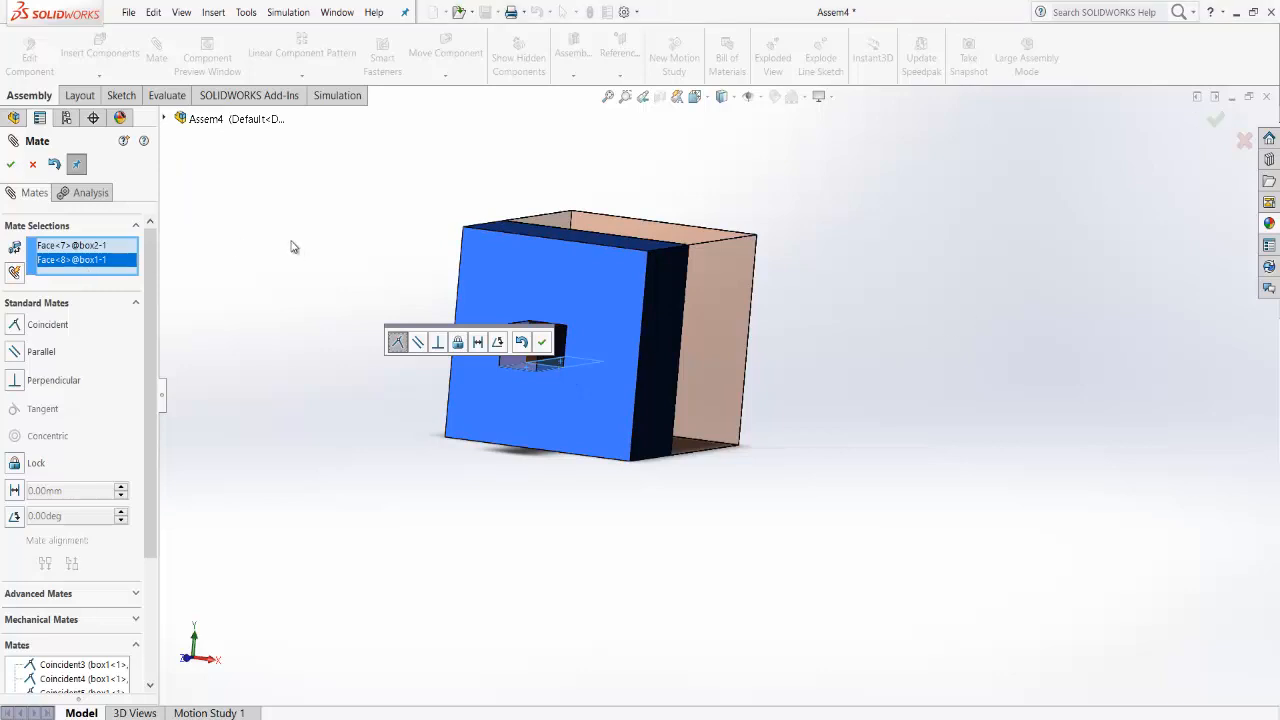
pyautogui.click(44, 327)
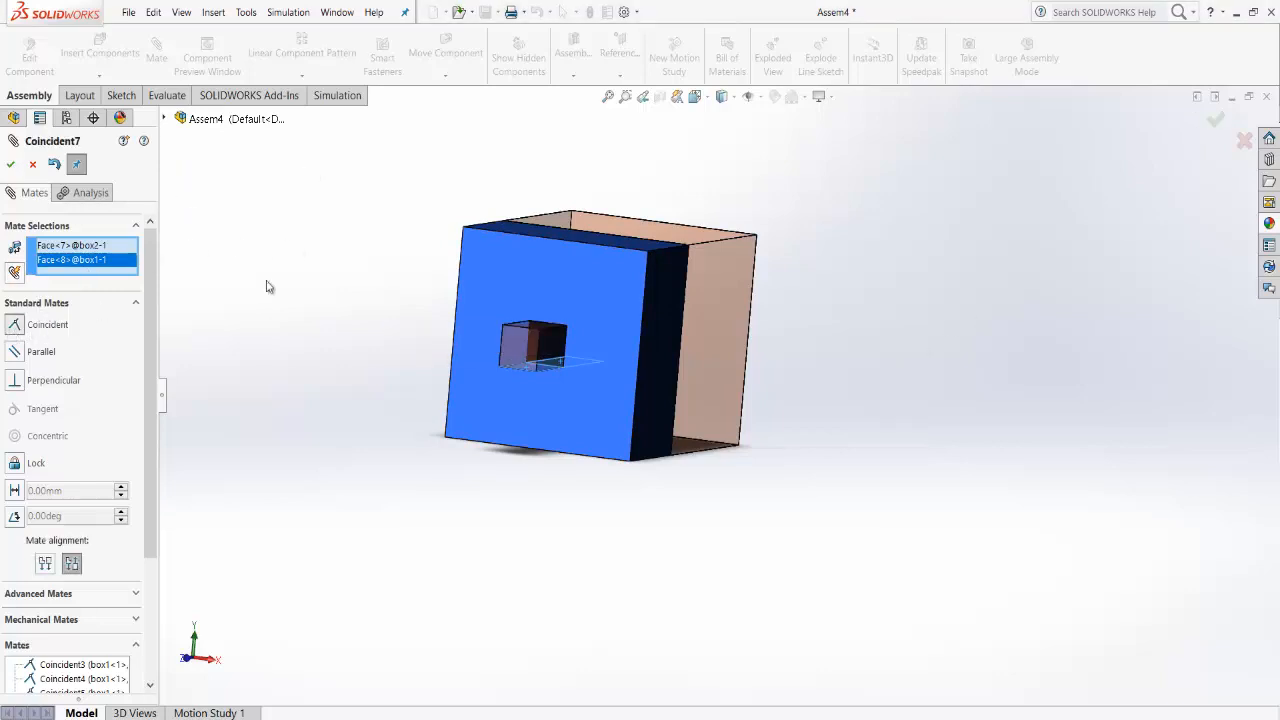
pyautogui.click(1229, 118)
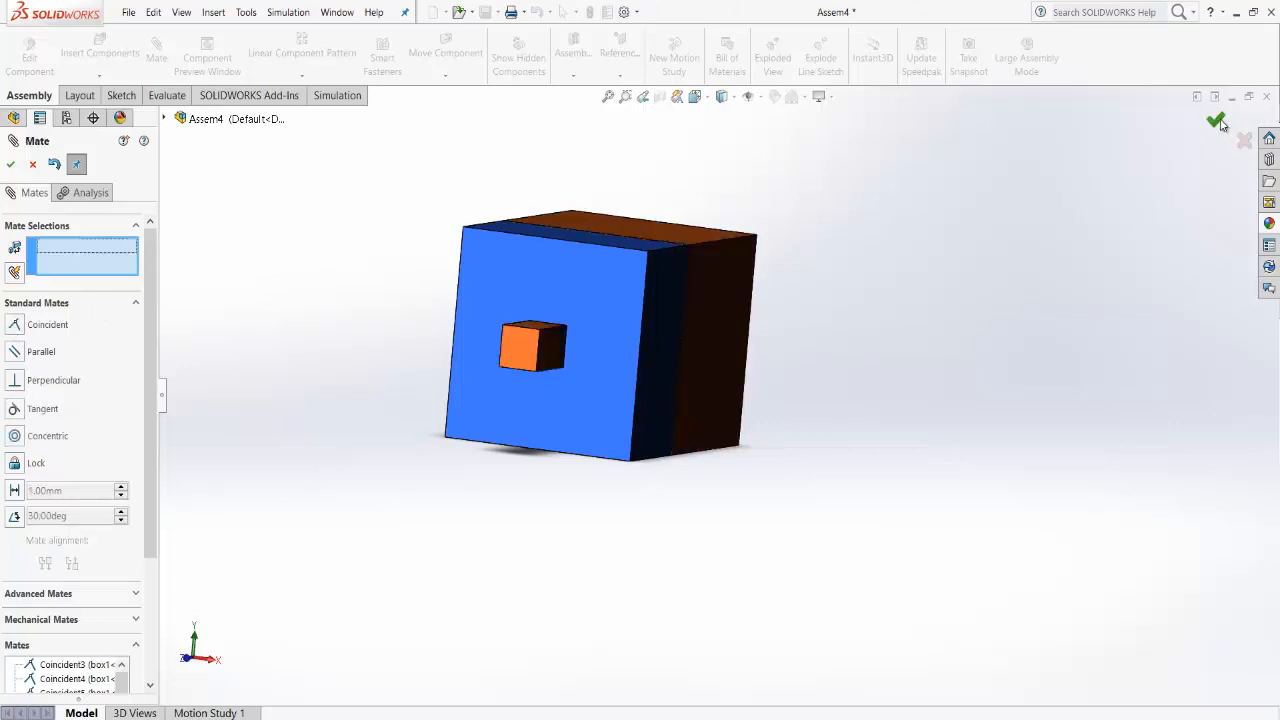
pyautogui.moveTo(1017, 291); pyautogui.dragTo(972, 375, button='middle')
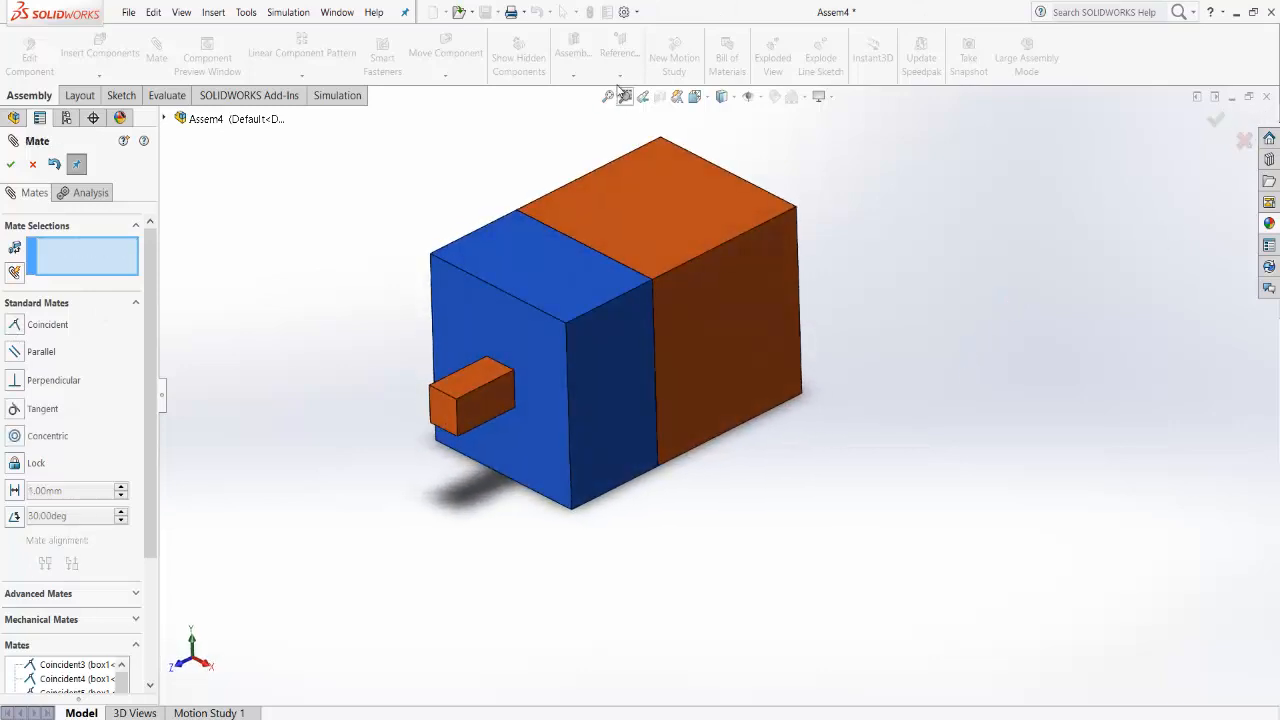
pyautogui.click(608, 97)
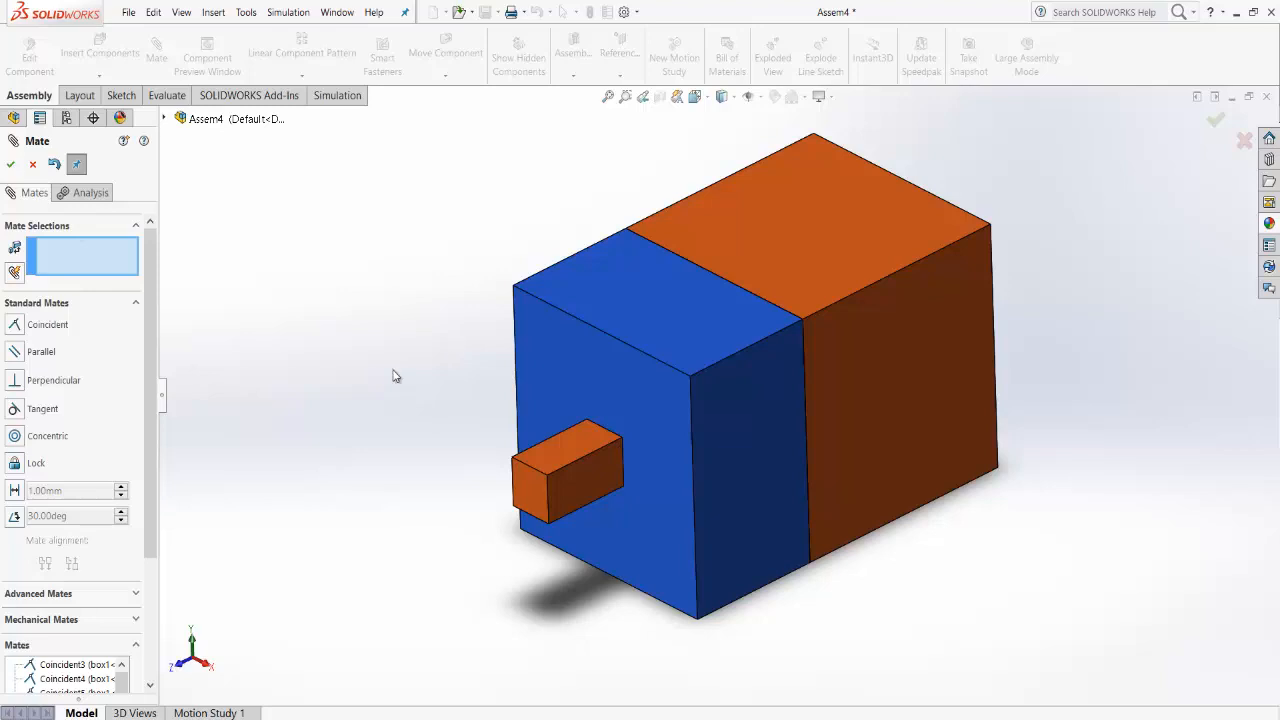
pyautogui.click(8, 162)
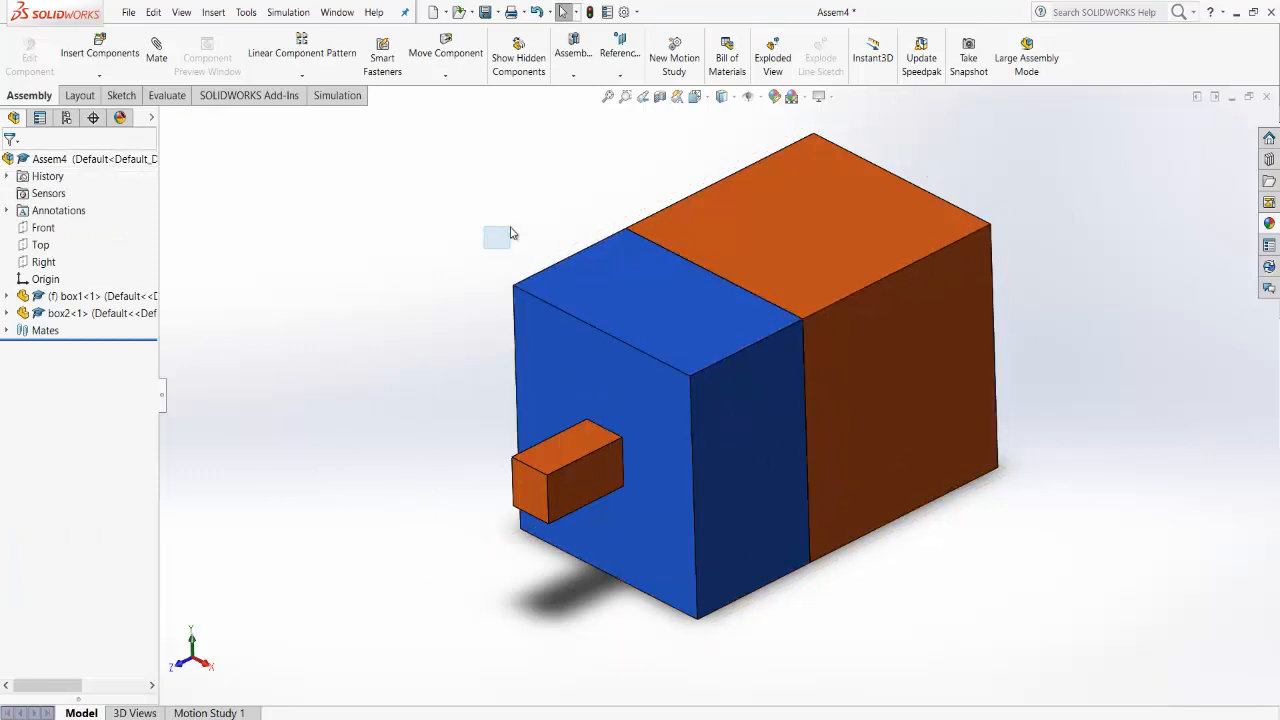
# Step: Show the assembly tree's display settings and add two new display states, Display State-2 and Display State-3
pyautogui.moveTo(623, 329)
pyautogui.mouseDown(button='middle')
pyautogui.moveTo(757, 277)
pyautogui.moveTo(544, 310)
pyautogui.moveTo(608, 289)
pyautogui.moveTo(626, 306)
pyautogui.mouseUp(button='middle')
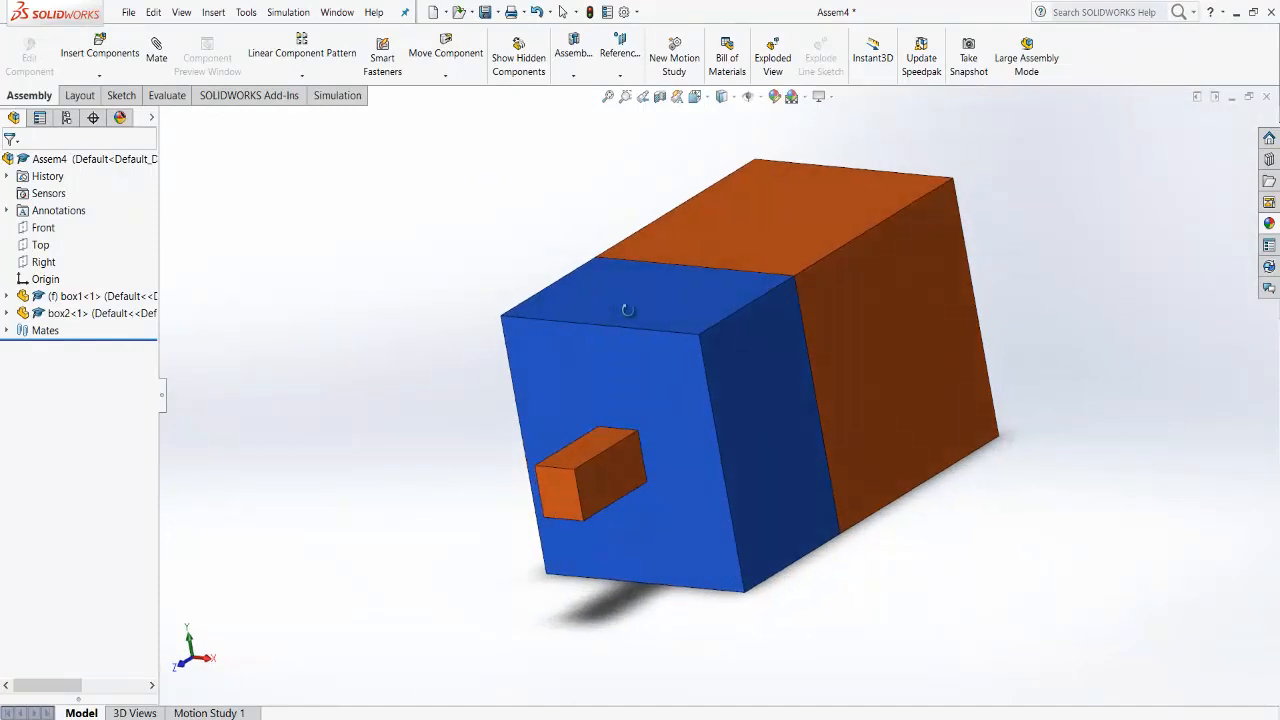
pyautogui.click(150, 119)
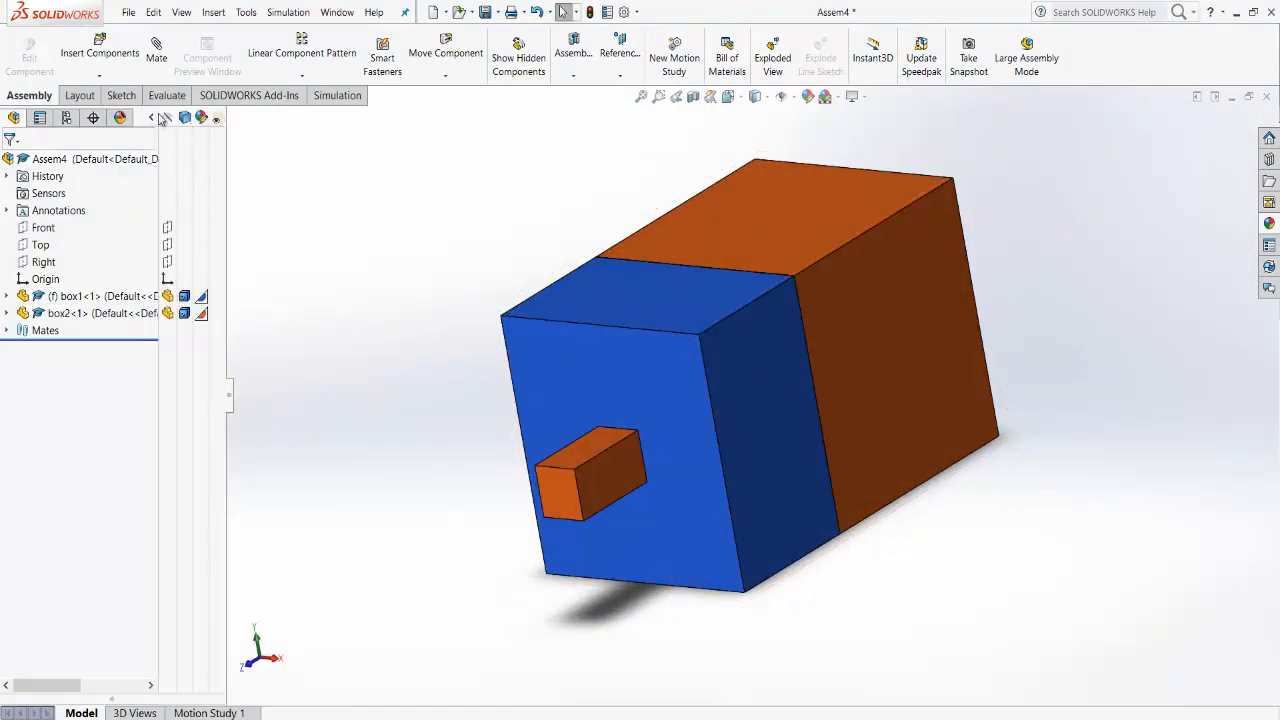
pyautogui.rightClick(196, 166)
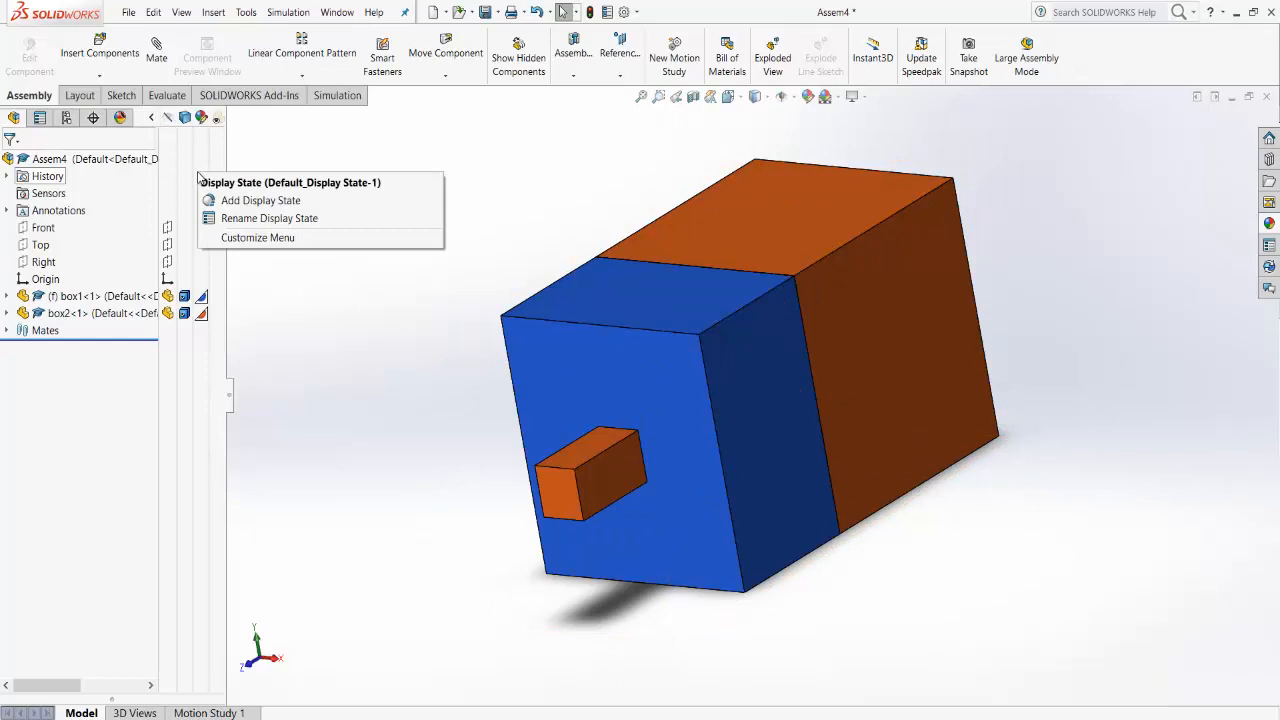
pyautogui.click(258, 201)
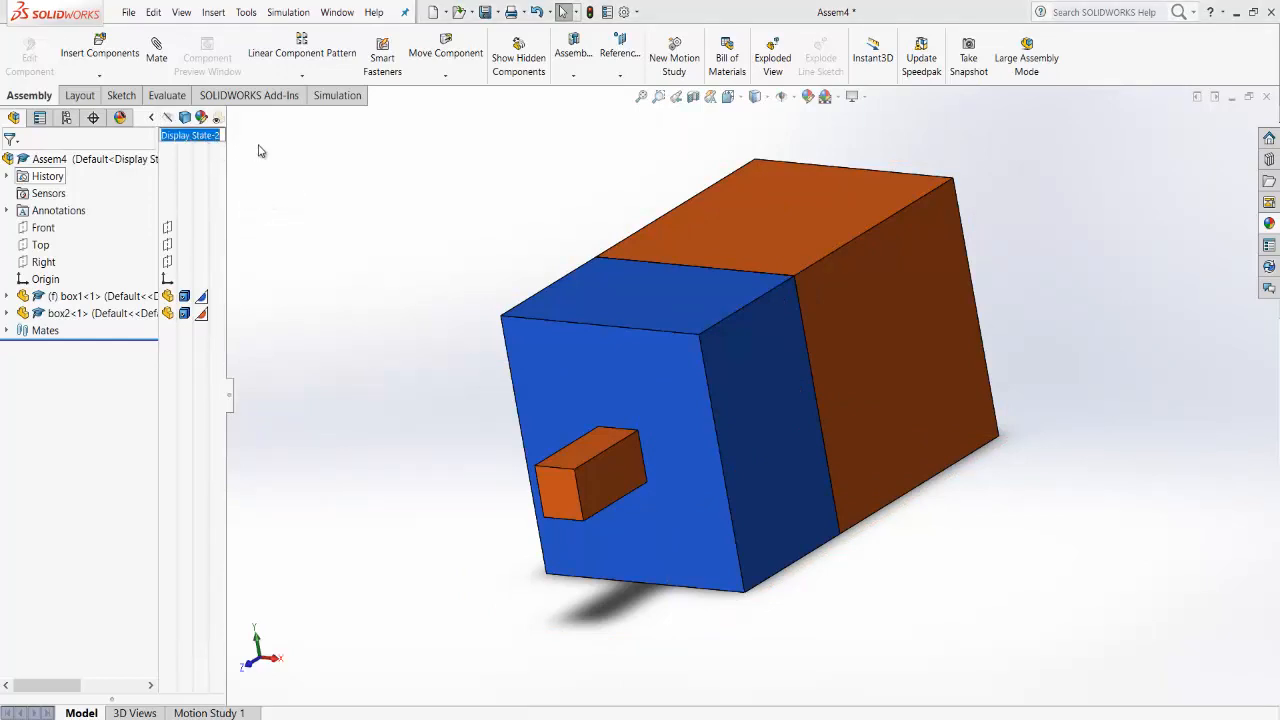
pyautogui.rightClick(196, 138)
pyautogui.click(248, 164)
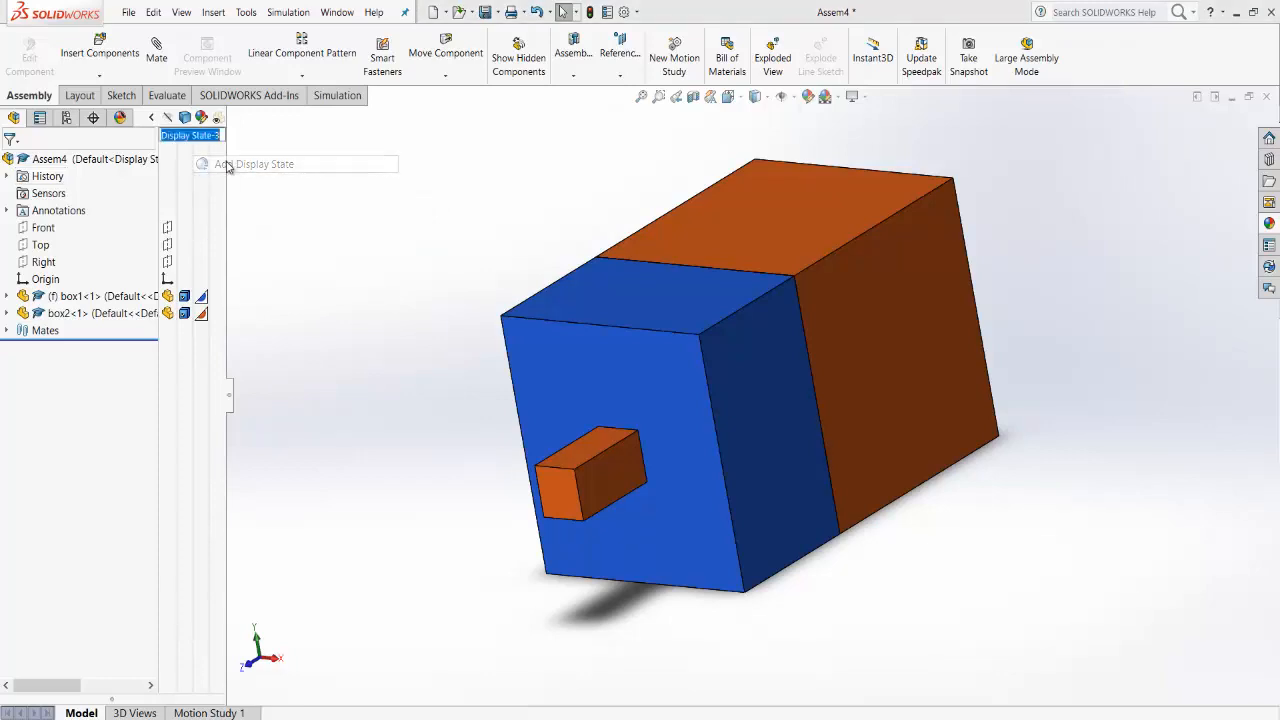
pyautogui.click(220, 159)
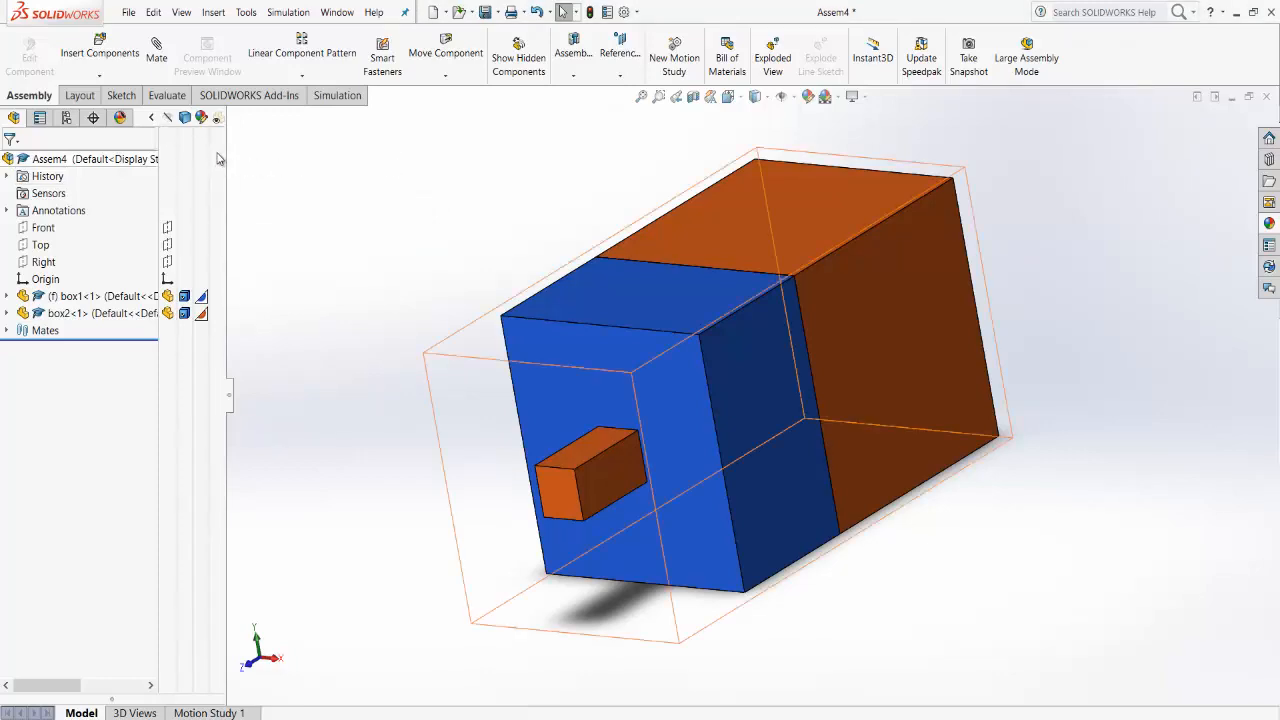
# Step: Set box1's display mode to Hidden Lines Visible in the new display state
pyautogui.click(186, 298)
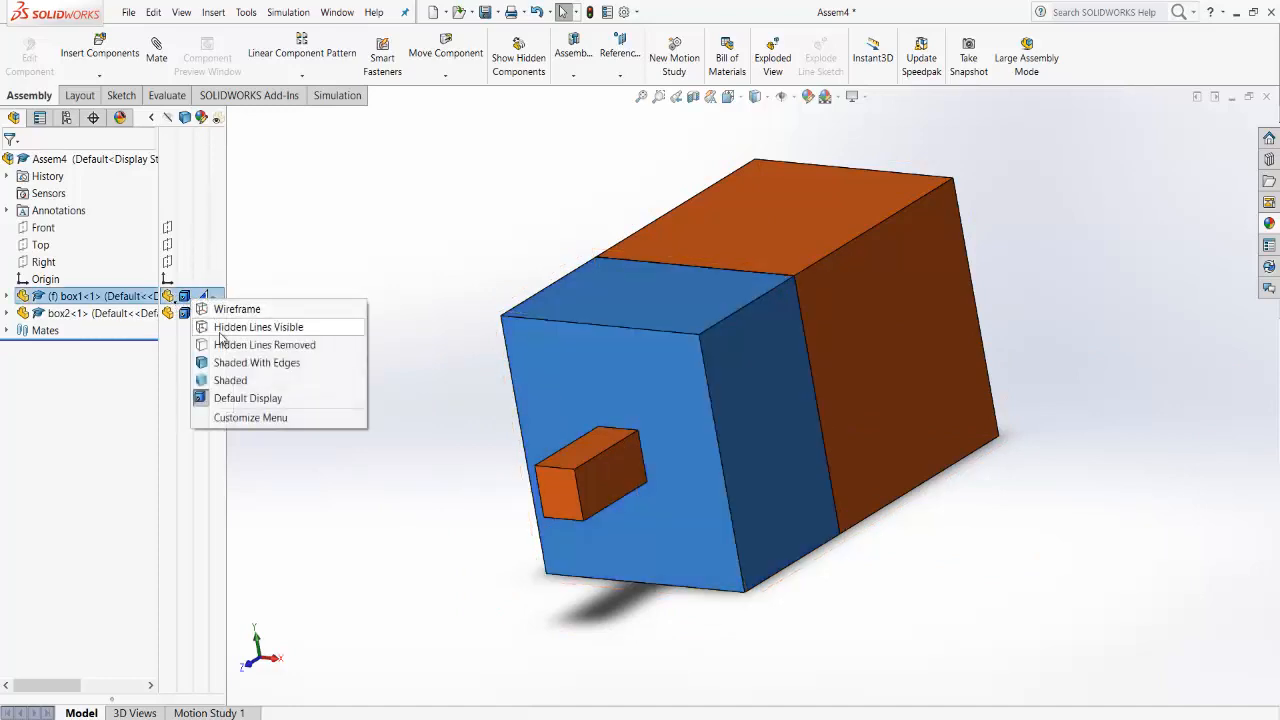
pyautogui.click(221, 334)
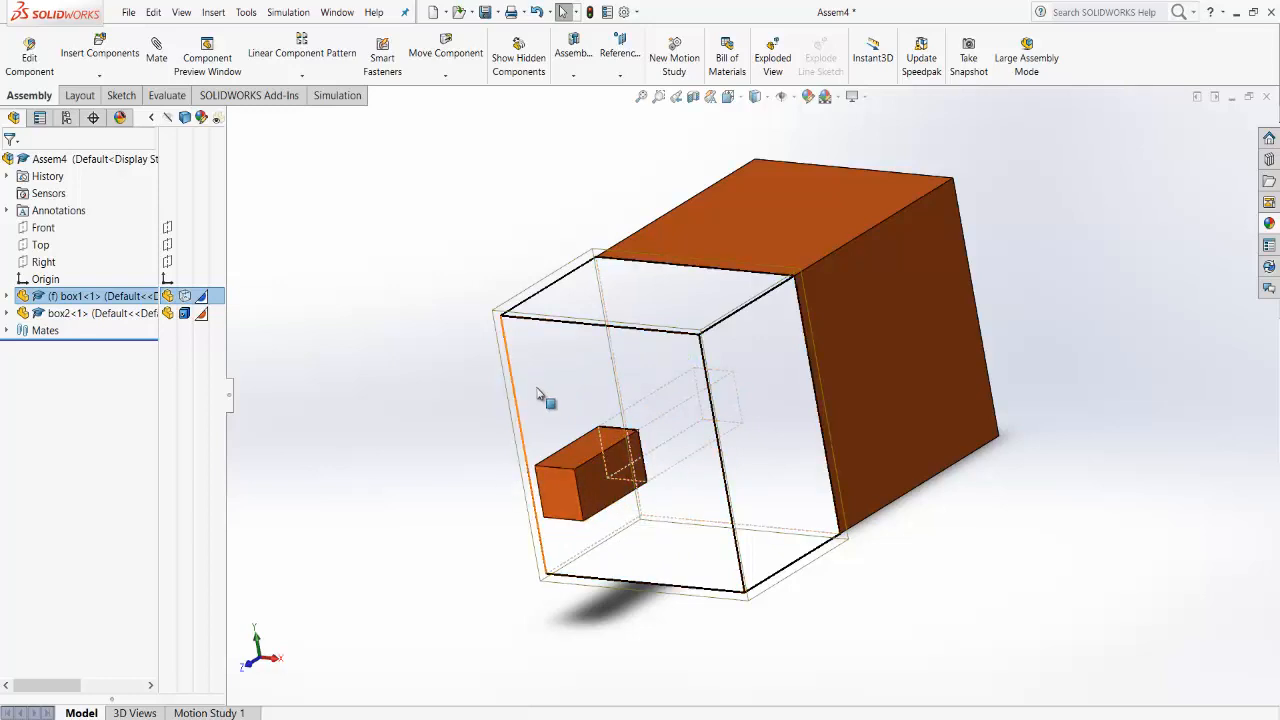
pyautogui.moveTo(970, 588); pyautogui.dragTo(943, 531, button='middle')
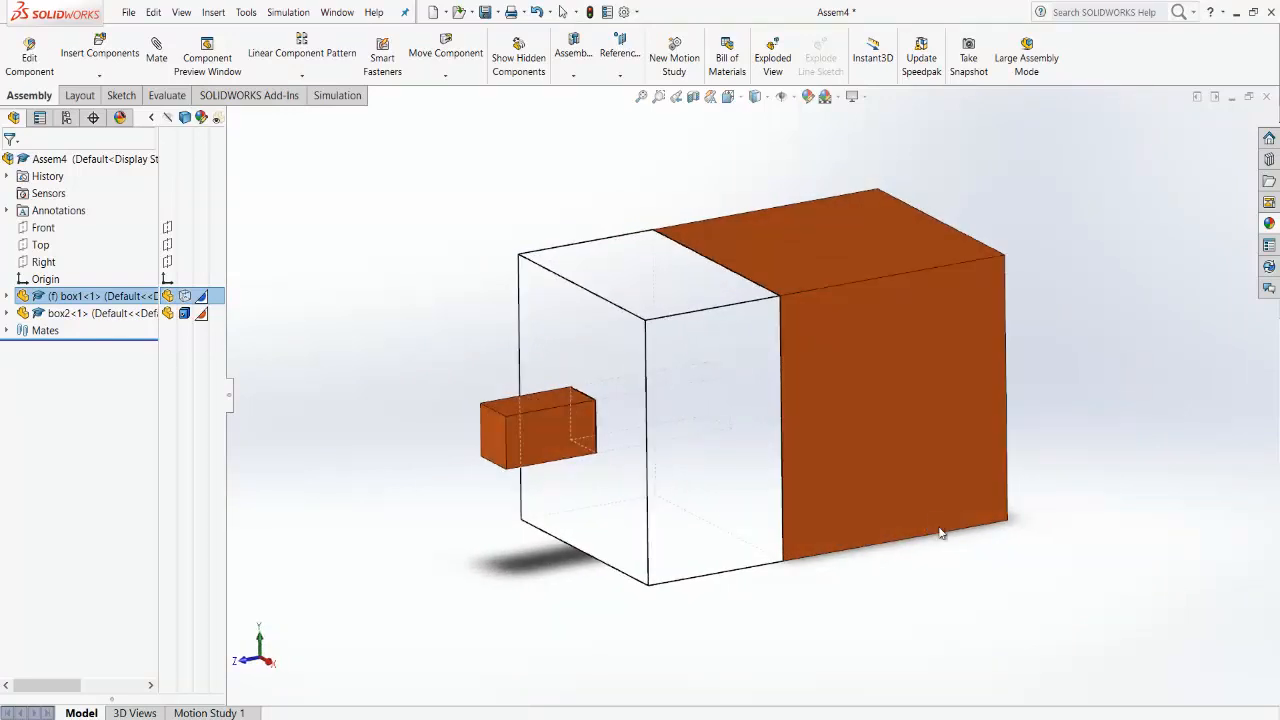
pyautogui.click(201, 297)
pyautogui.click(242, 315)
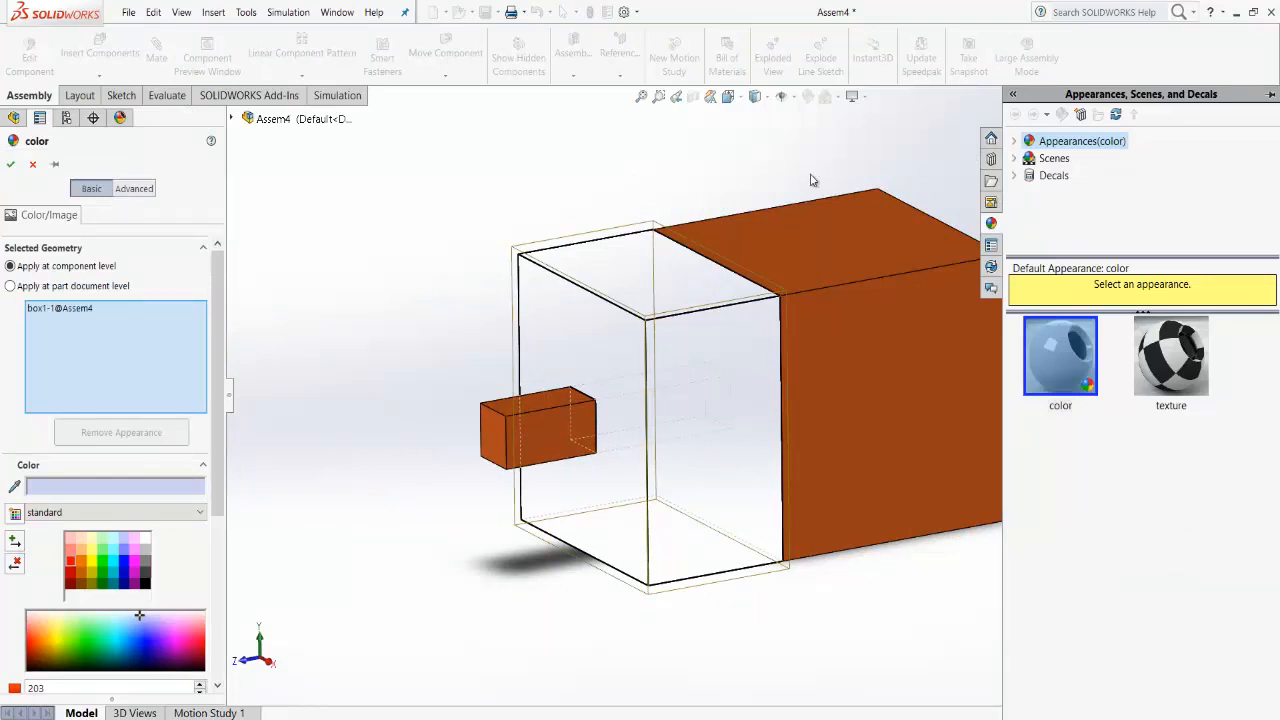
pyautogui.click(451, 200)
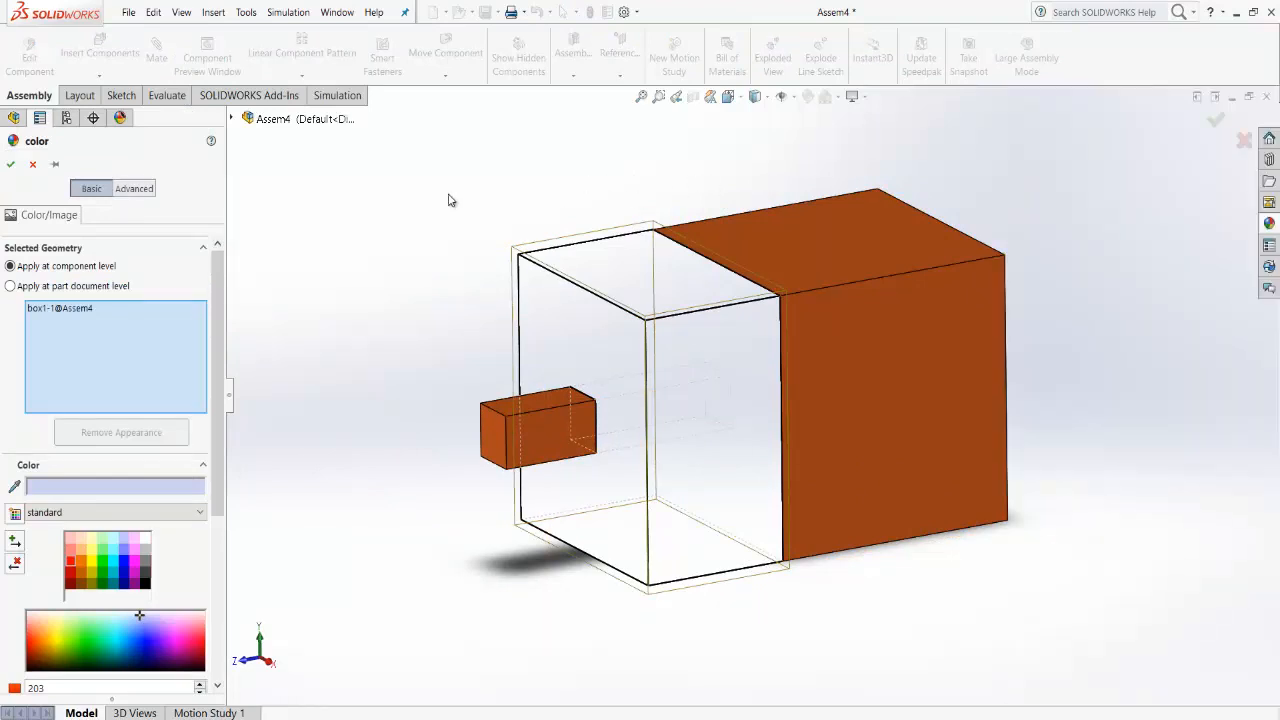
pyautogui.click(32, 164)
# Step: Set box2's display mode to Hidden Lines Visible and box1's display mode to Shaded With Edges
pyautogui.click(183, 311)
pyautogui.click(185, 314)
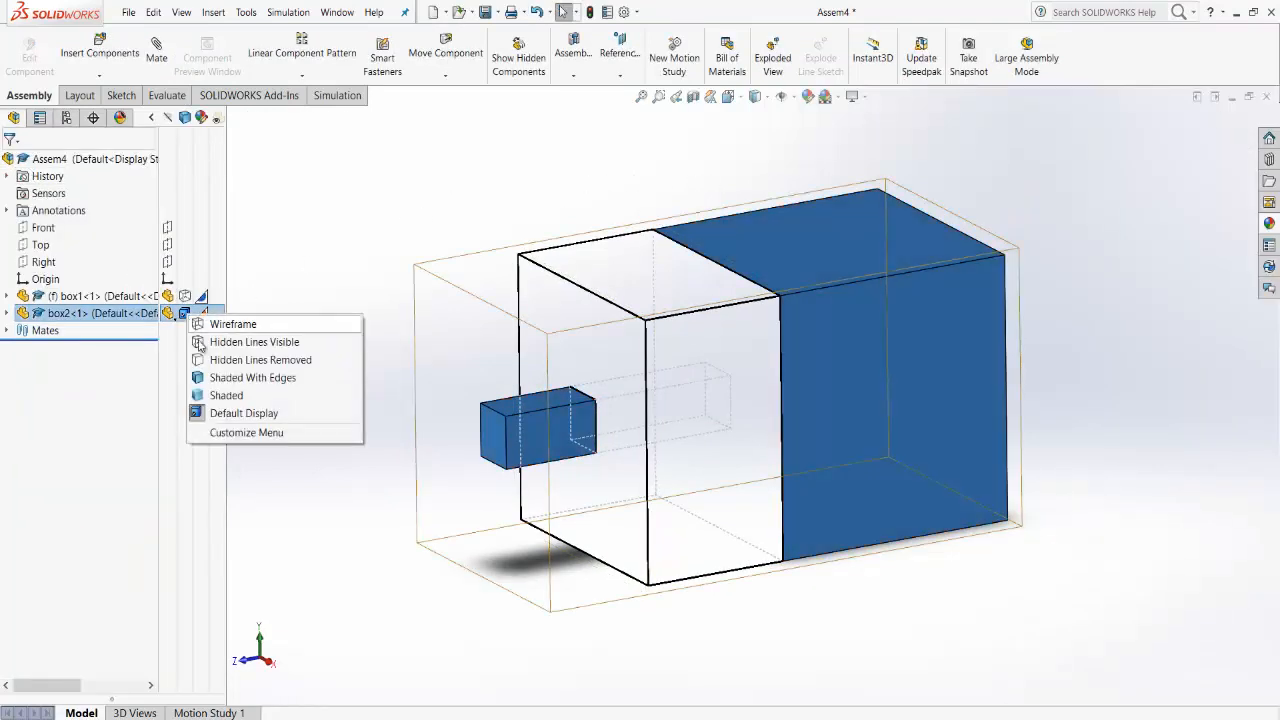
pyautogui.click(220, 344)
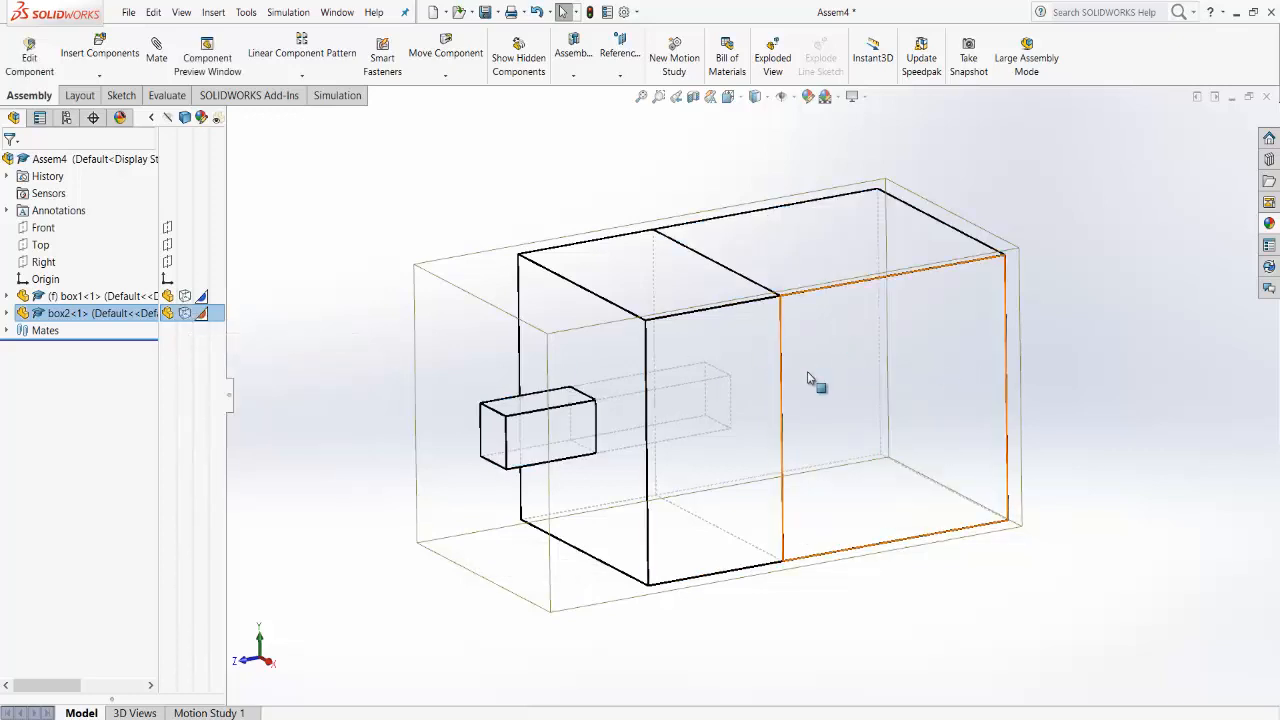
pyautogui.click(185, 300)
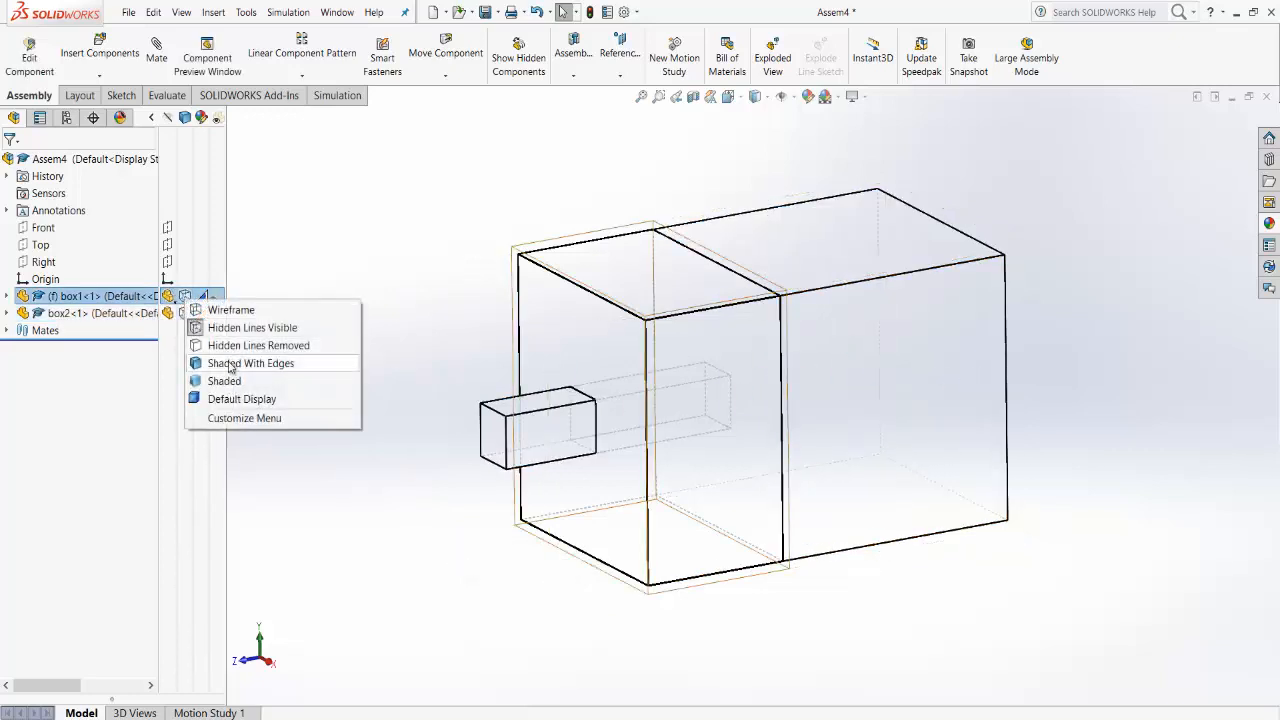
pyautogui.click(232, 363)
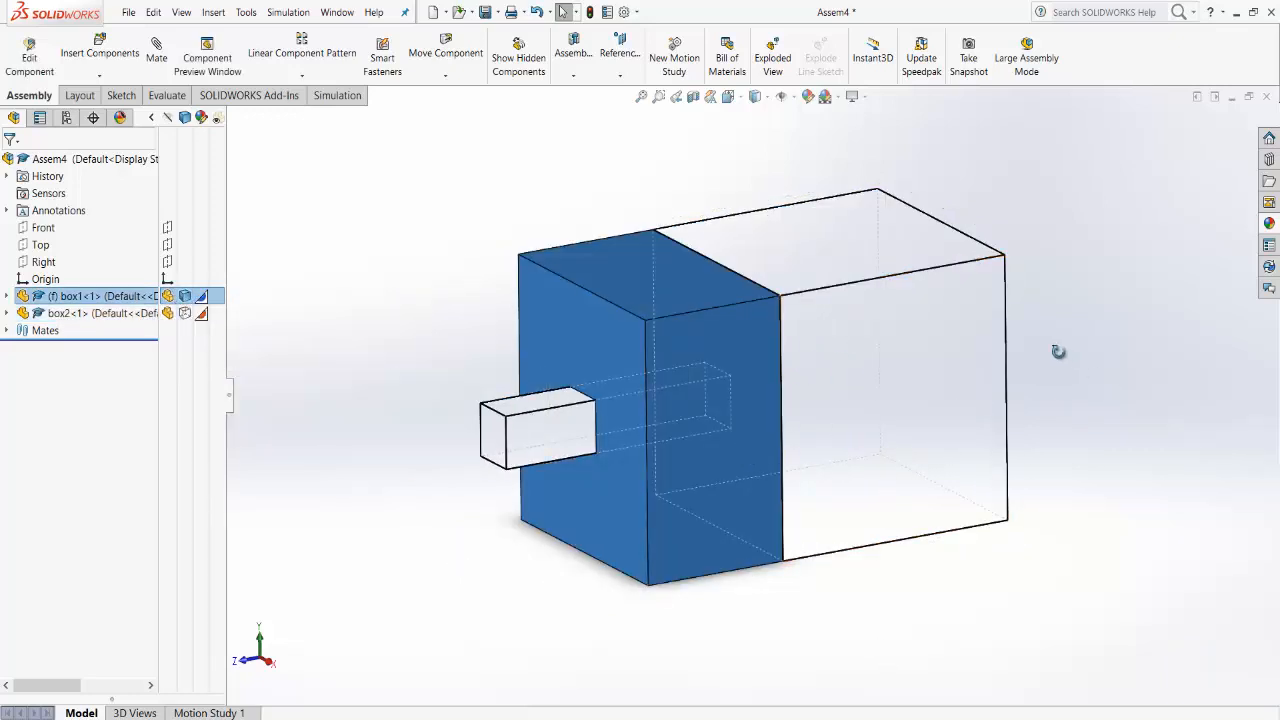
# Step: Hide the box2 component in the assembly
pyautogui.moveTo(1057, 351); pyautogui.dragTo(534, 446, button='middle')
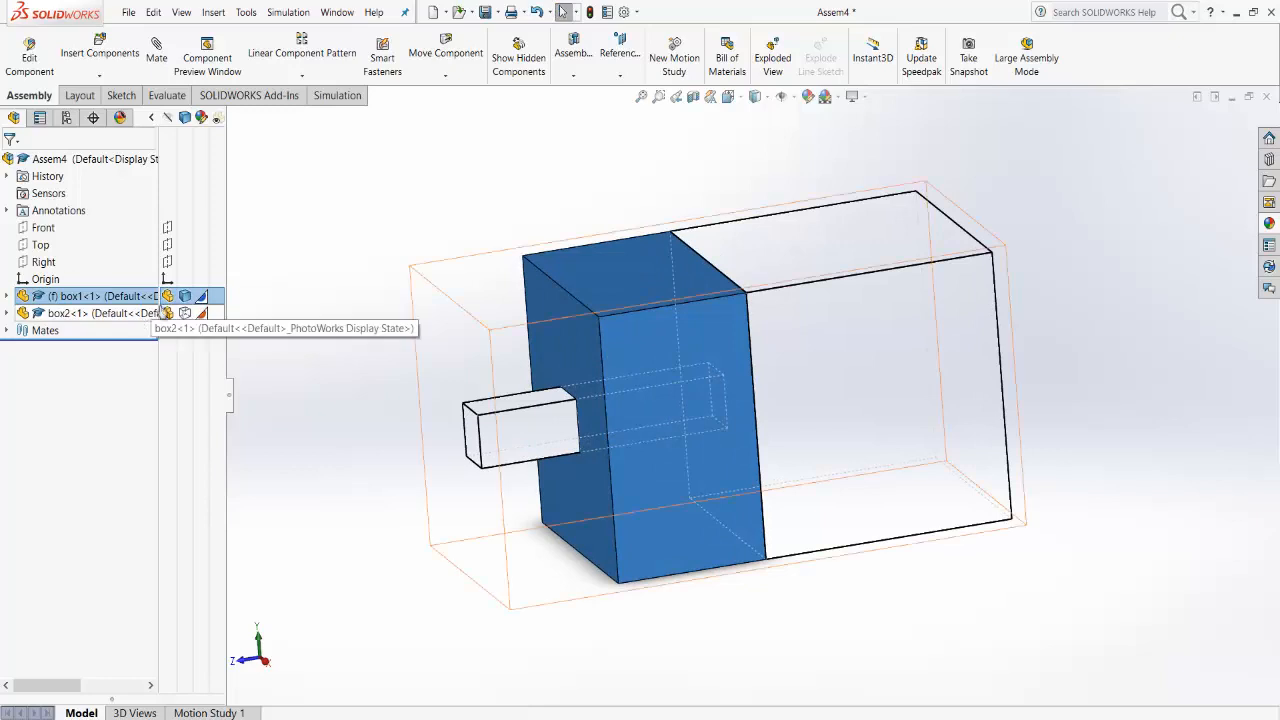
pyautogui.click(168, 314)
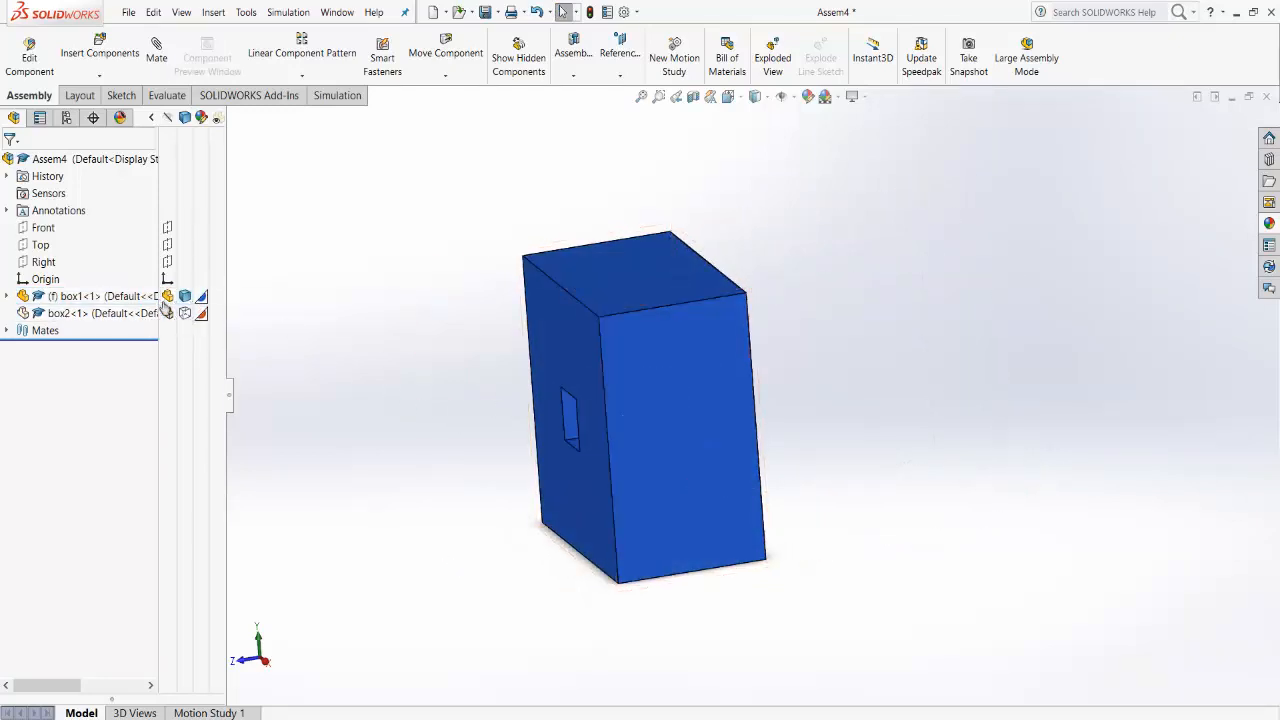
# Step: Hide box1 and show box2 in its place, finishing by showing box1 again alongside it
pyautogui.click(168, 296)
pyautogui.click(168, 313)
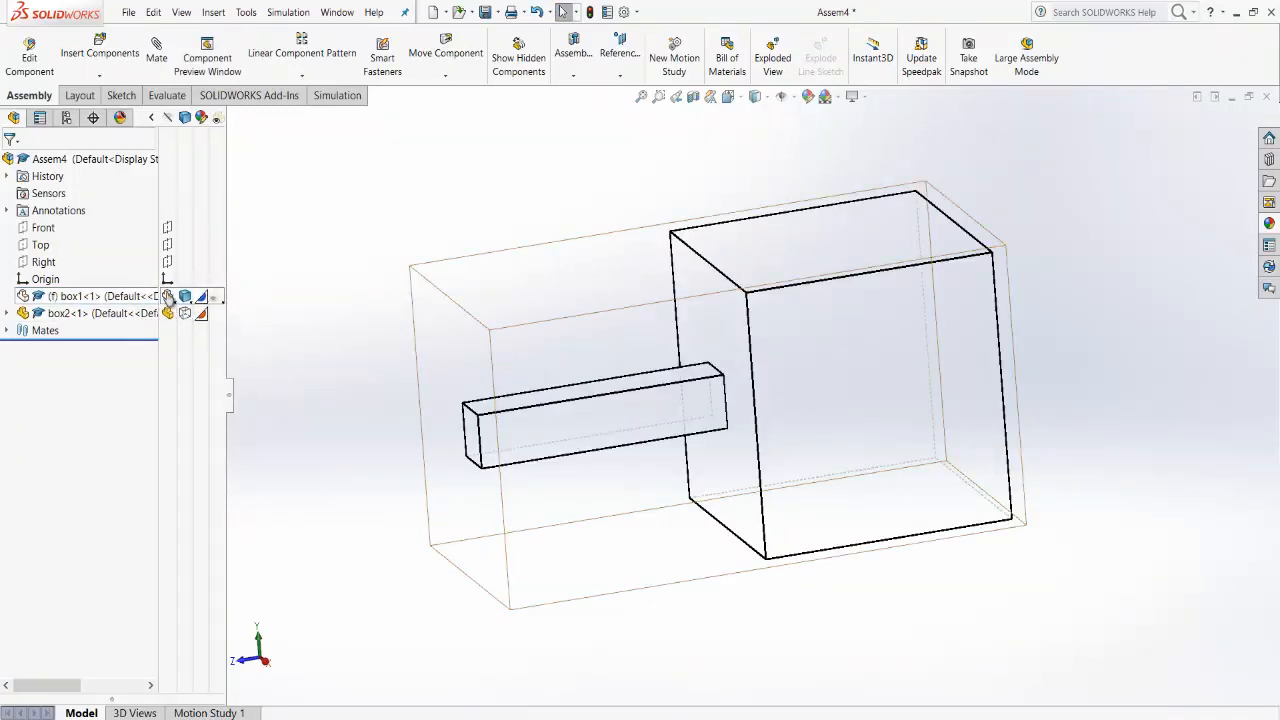
pyautogui.click(168, 296)
# Step: Set box2's display mode to Shaded With Edges and inspect the shaded assembly from several angles
pyautogui.click(184, 313)
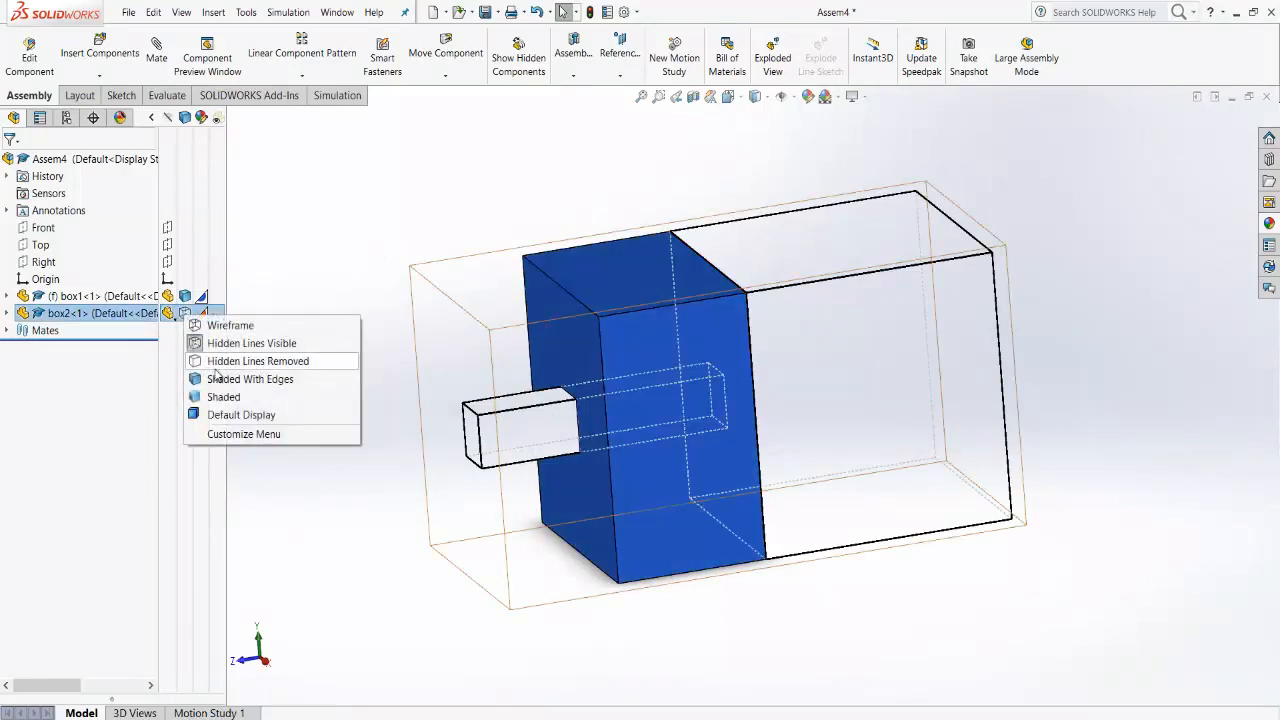
pyautogui.click(225, 379)
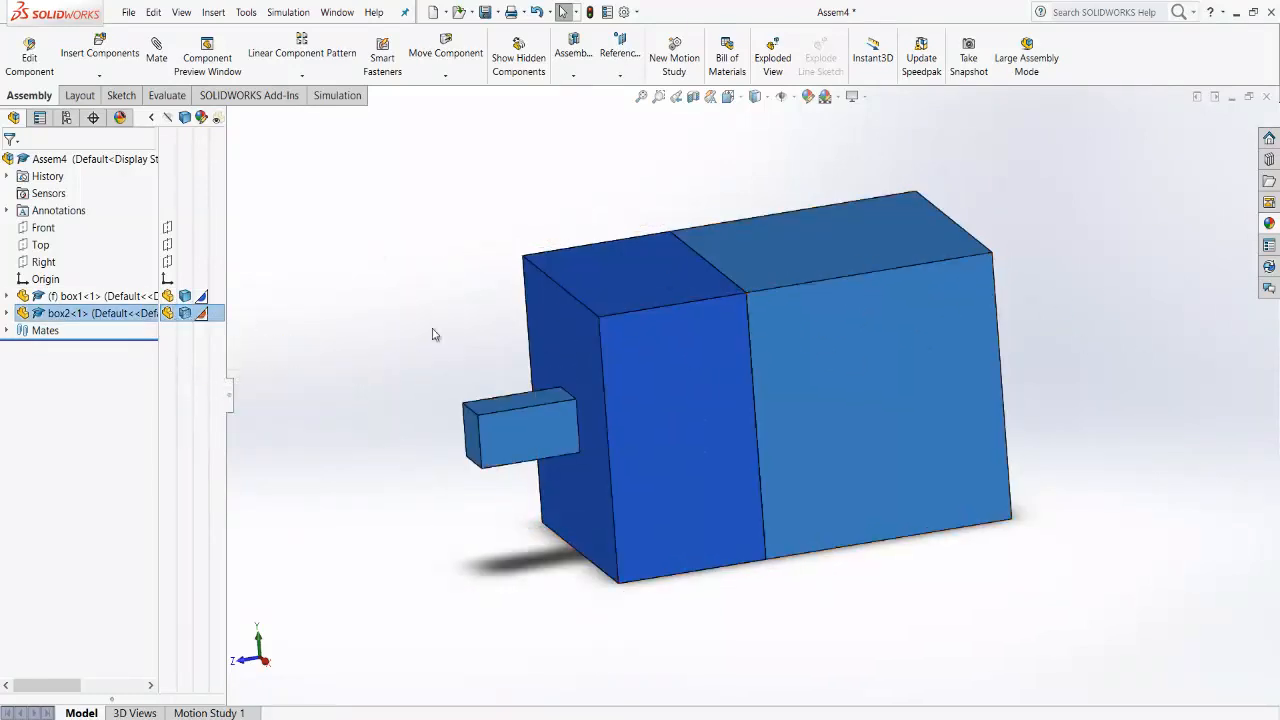
pyautogui.moveTo(466, 274); pyautogui.dragTo(429, 409, button='middle')
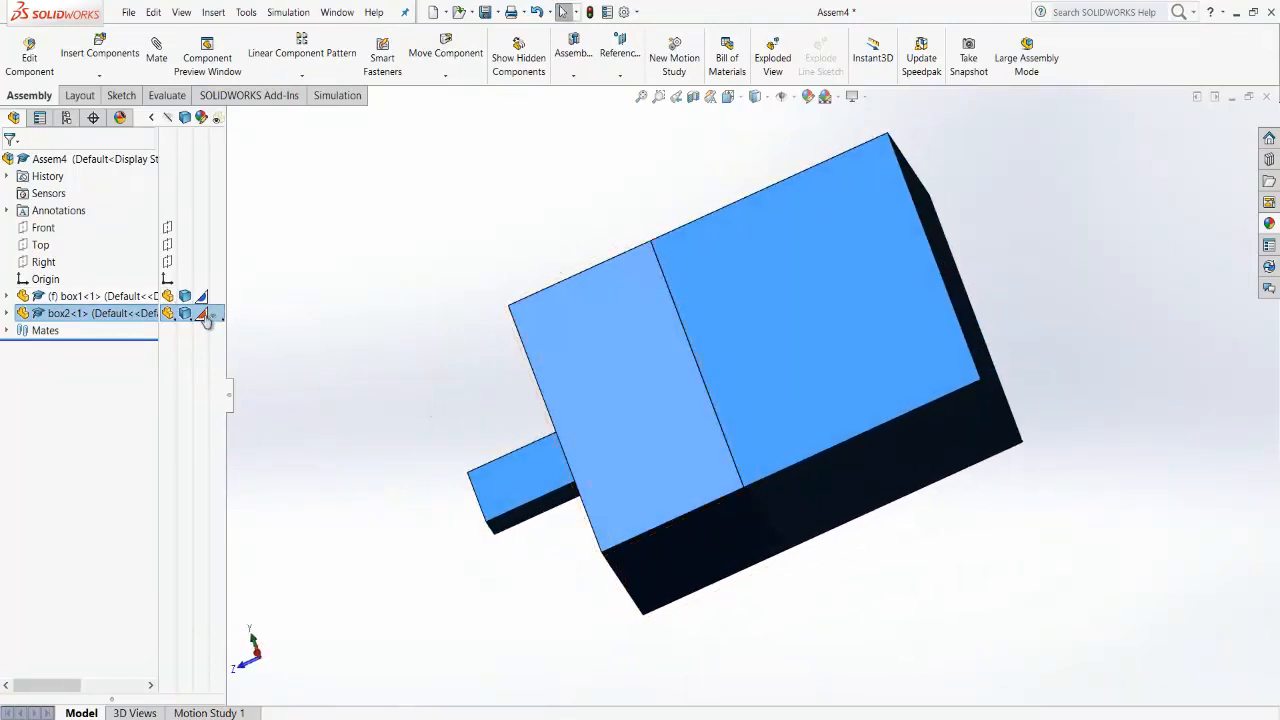
pyautogui.moveTo(1120, 293); pyautogui.dragTo(1126, 374, button='middle')
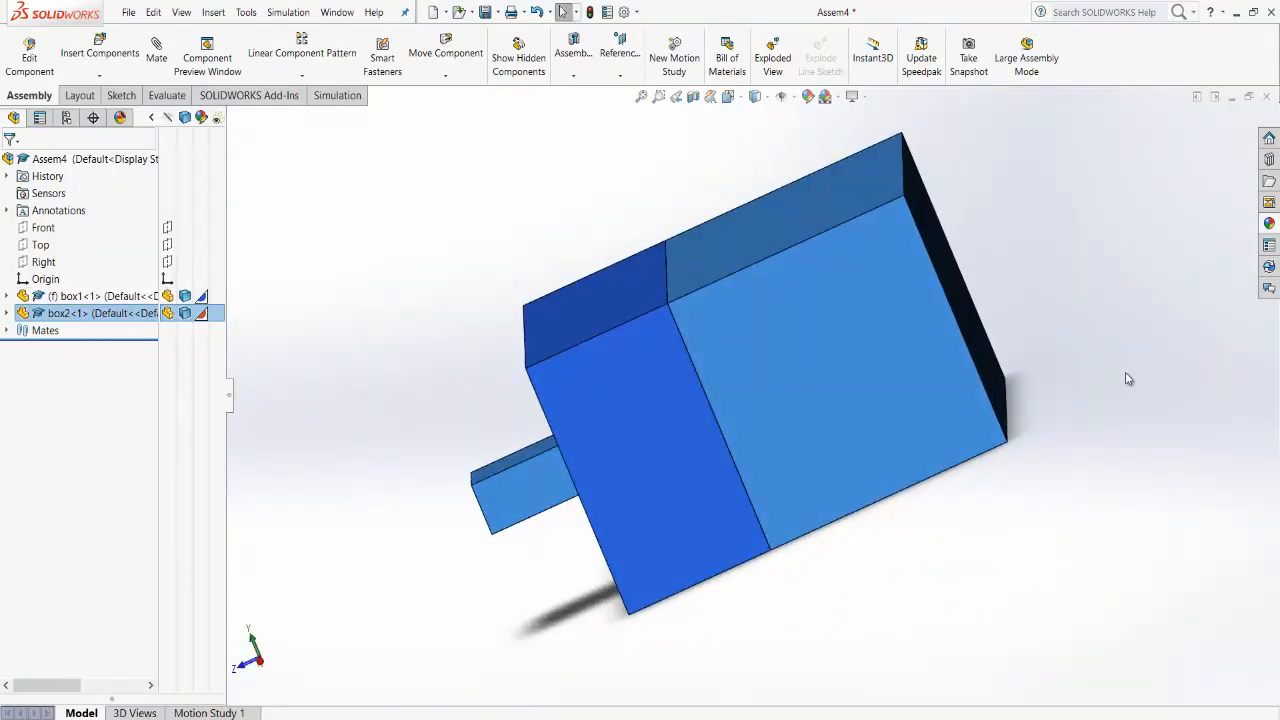
pyautogui.moveTo(646, 226); pyautogui.dragTo(415, 405, button='middle')
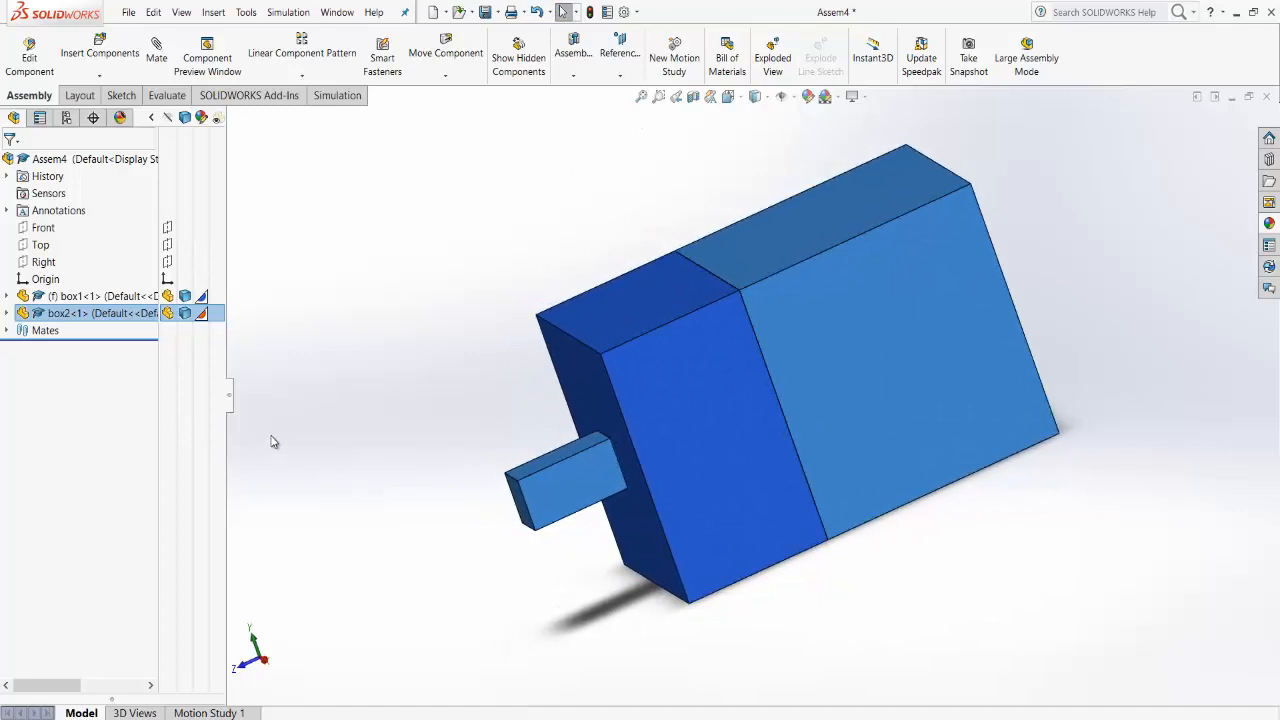